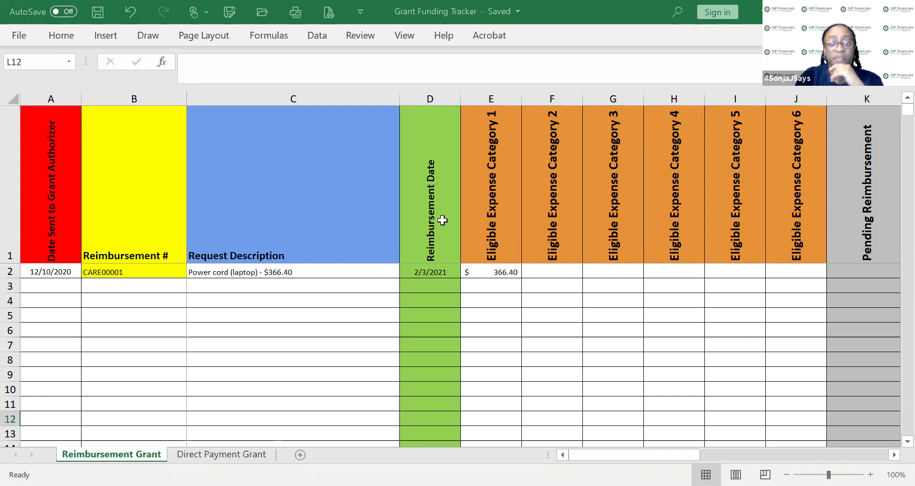
Step: Examine the Reimbursement Grant column headings, from date sent through pending reimbursement and future expenditures, and the sample entry in row 2
left_click_drag(67, 100, 38, 101)
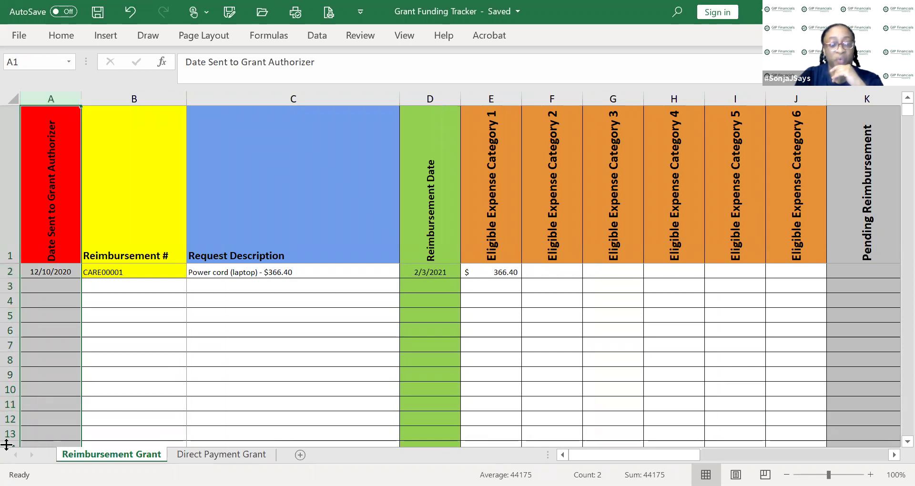
left_click(267, 311)
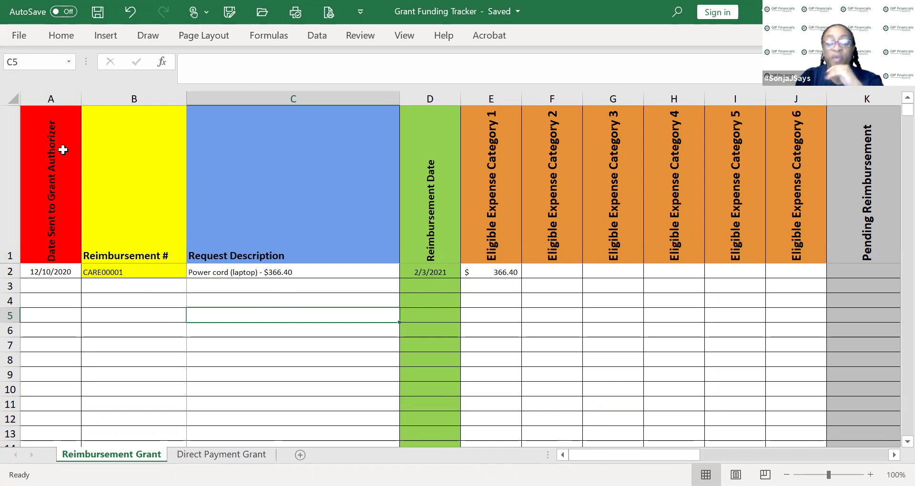
left_click(145, 189)
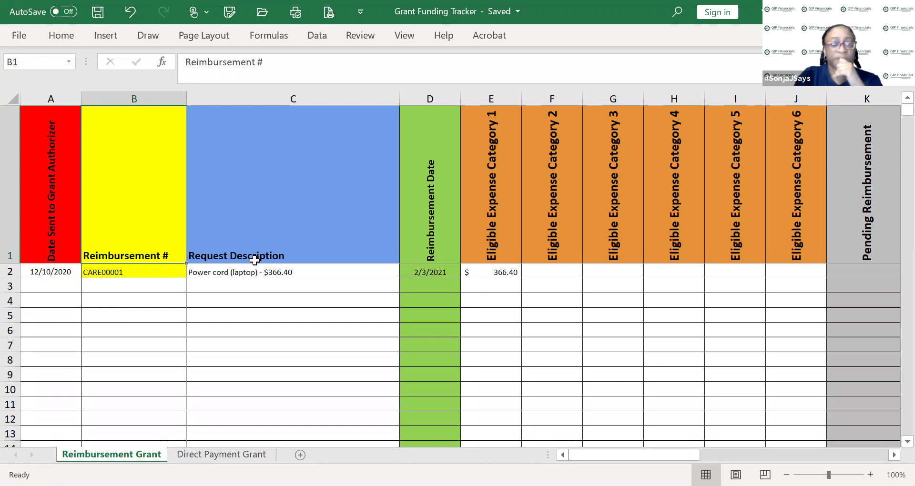
left_click(141, 272)
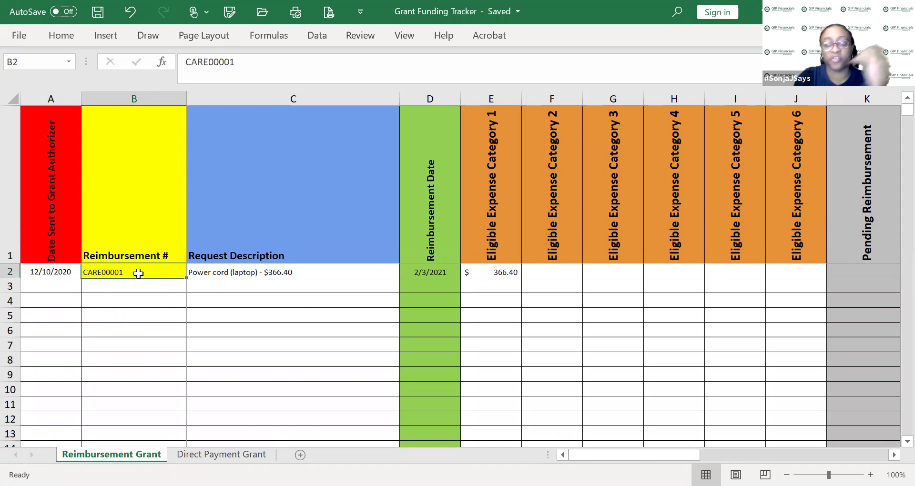
left_click(236, 246)
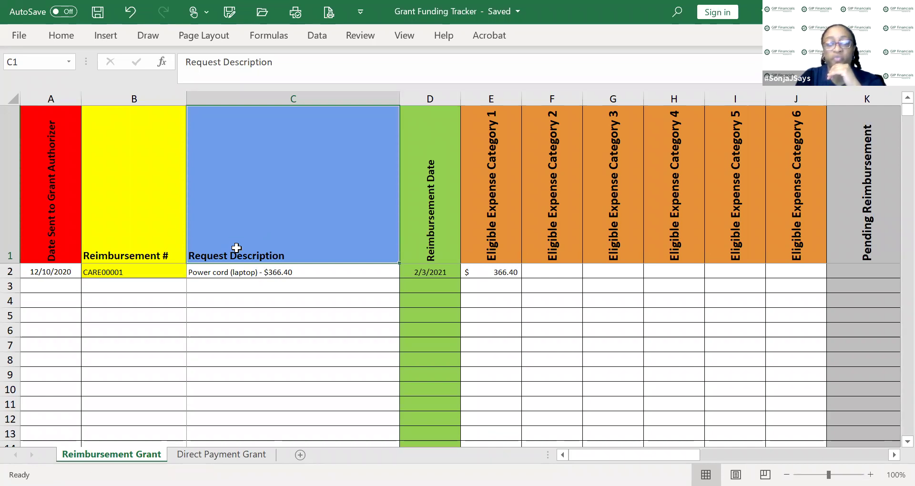
left_click(227, 273)
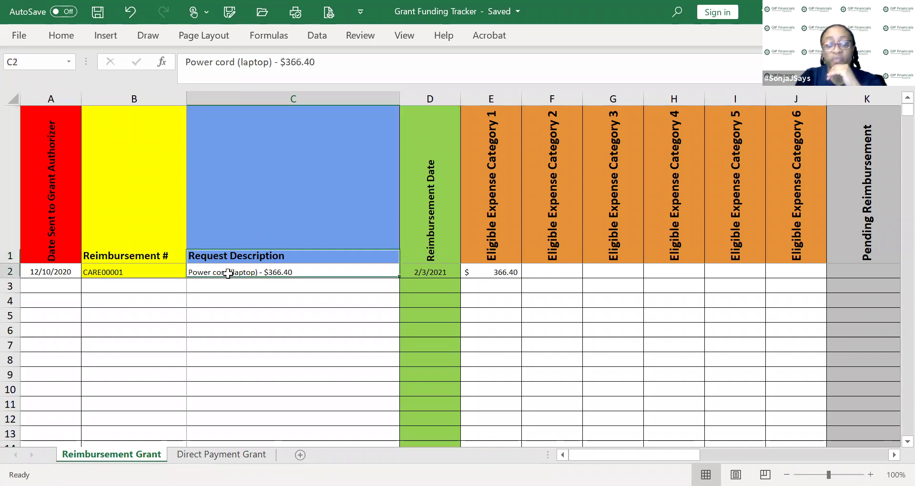
left_click(420, 177)
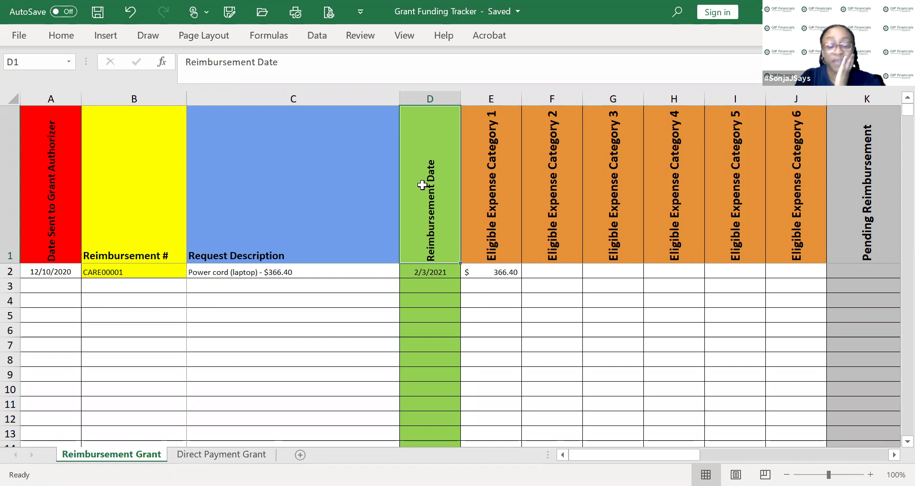
left_click(434, 270)
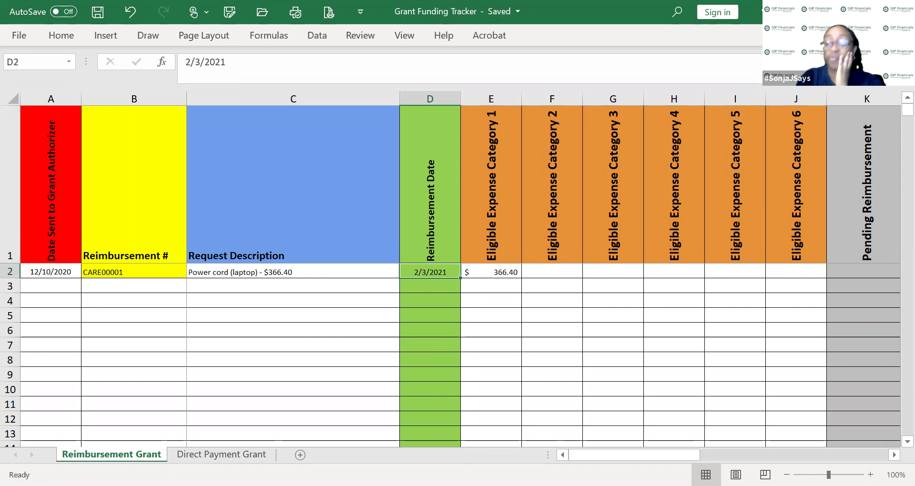
left_click(483, 203)
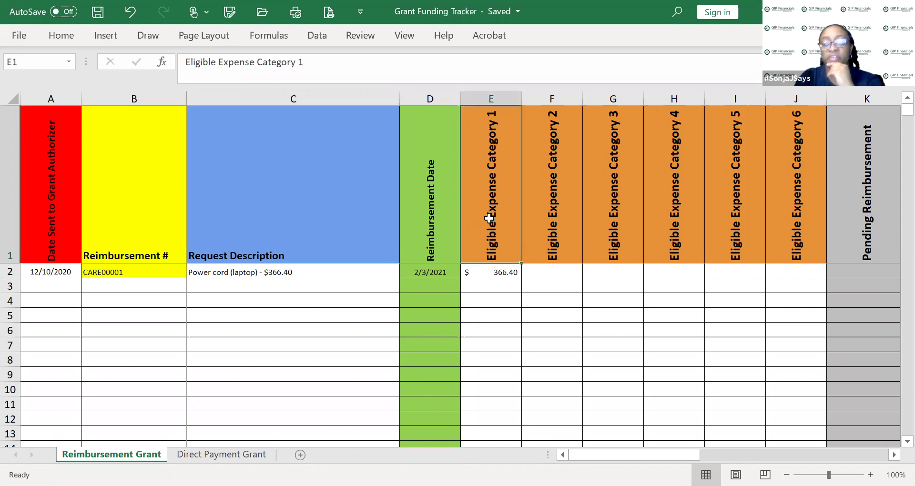
left_click(563, 188)
left_click(617, 189)
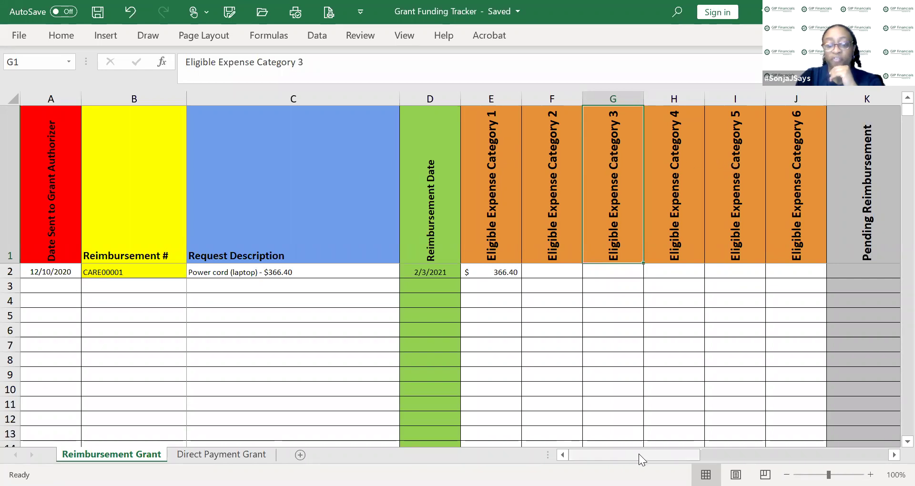
left_click(895, 455)
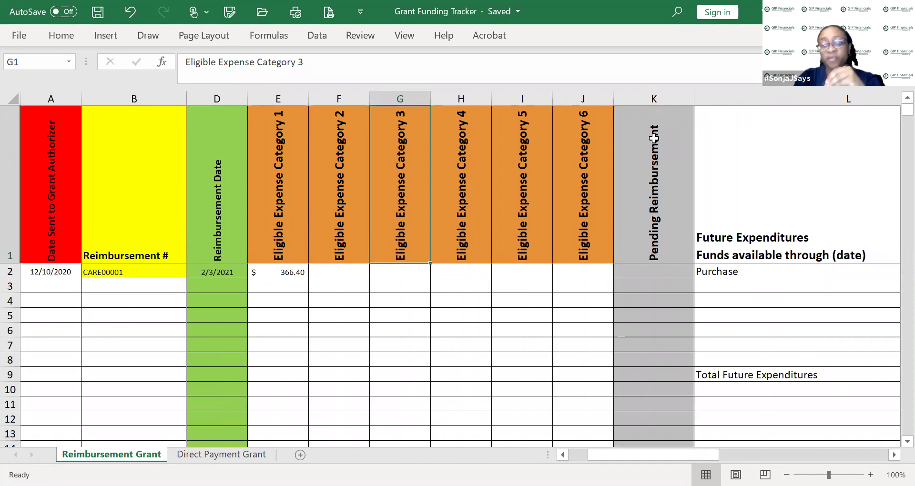
left_click(235, 267)
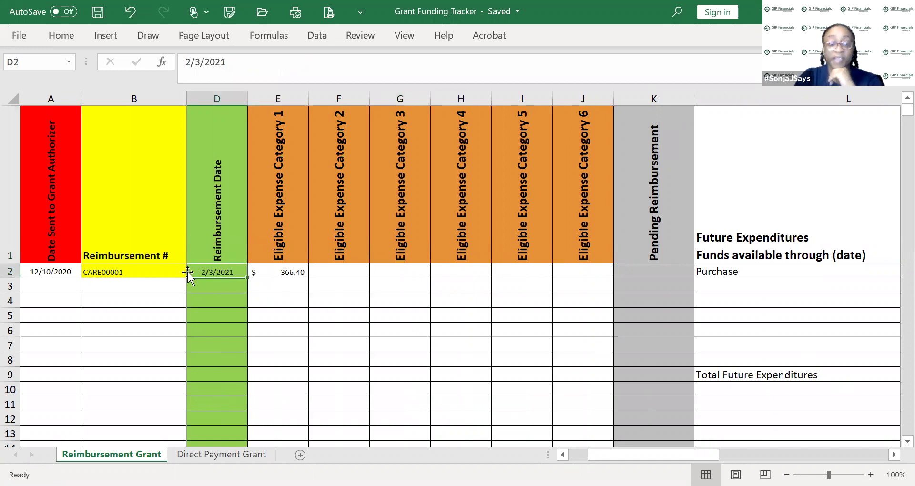
left_click_drag(648, 454, 545, 448)
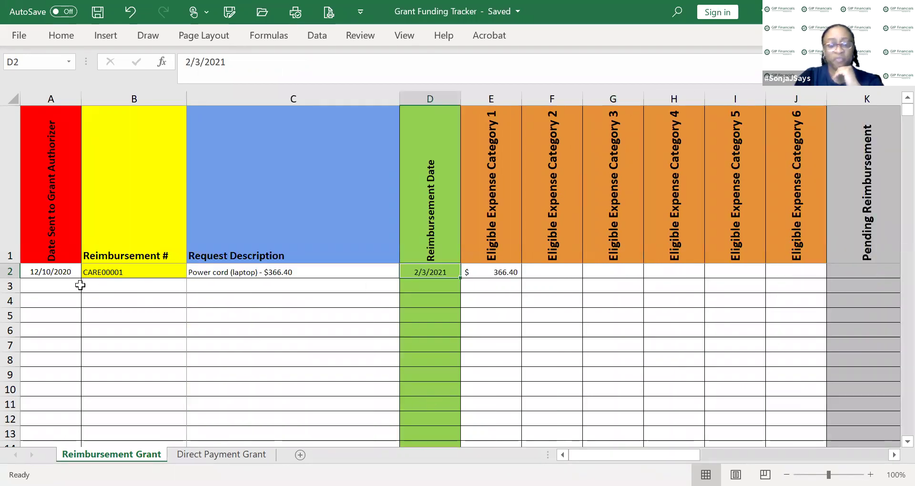
Step: Start a reimbursement request in row 3 with sent date 8/1/21, reimbursement number CARE00002 and description PPE
left_click(61, 288)
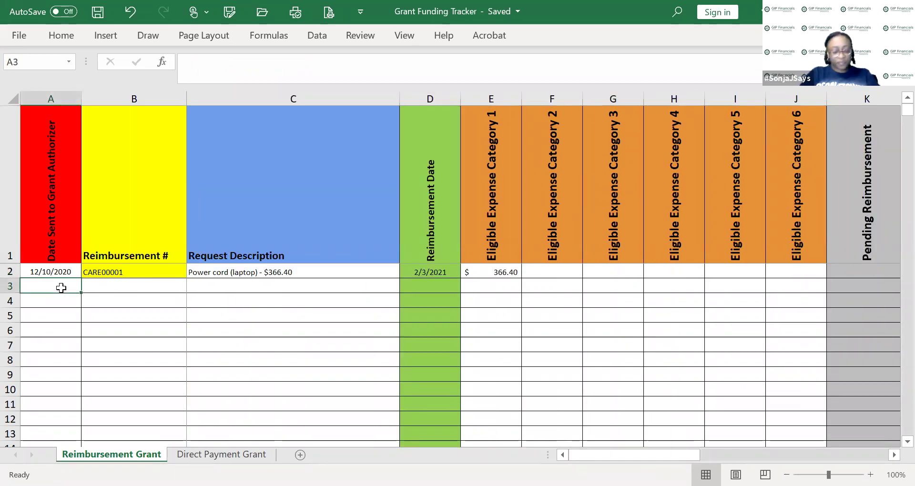
type("8/")
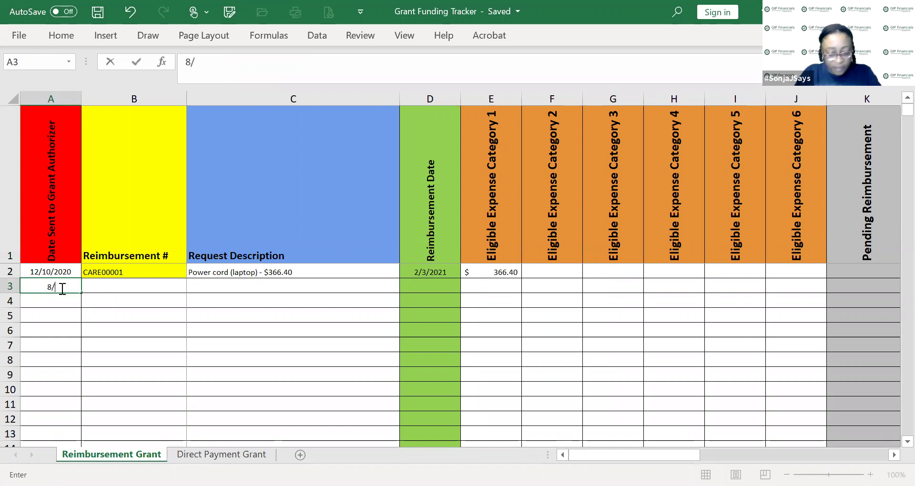
type("1/2021")
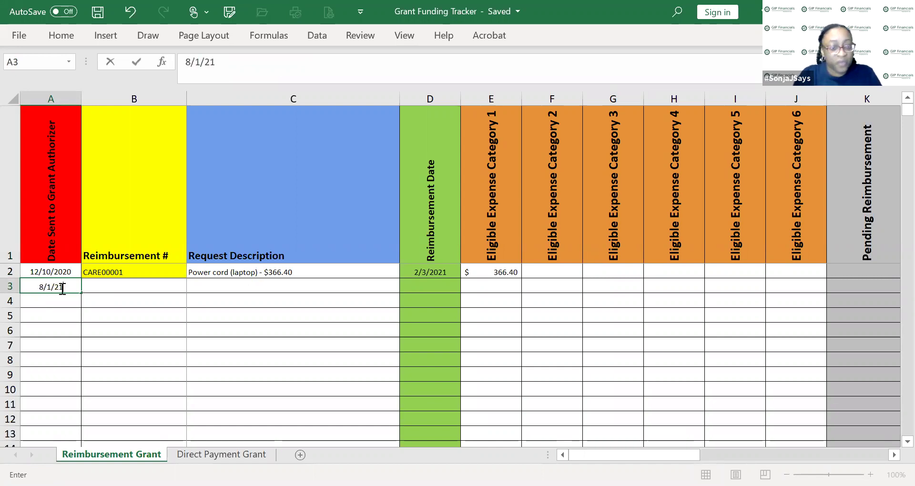
key("Tab")
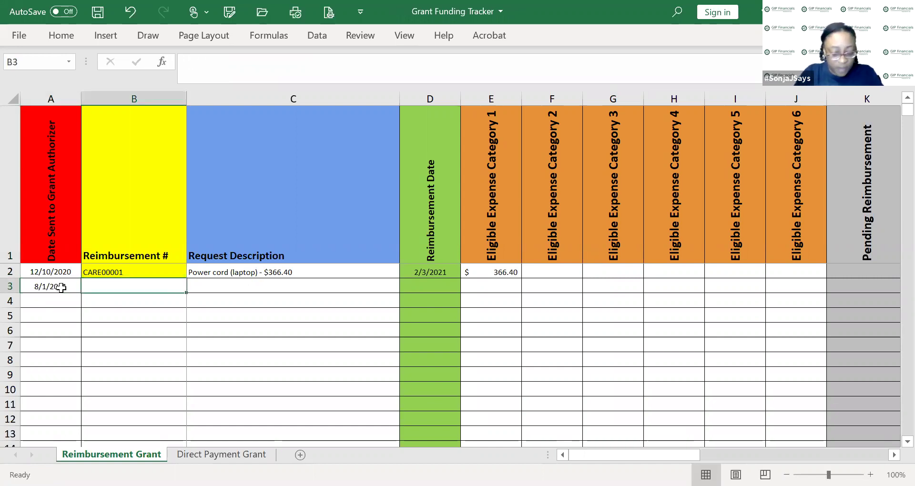
type("CARE")
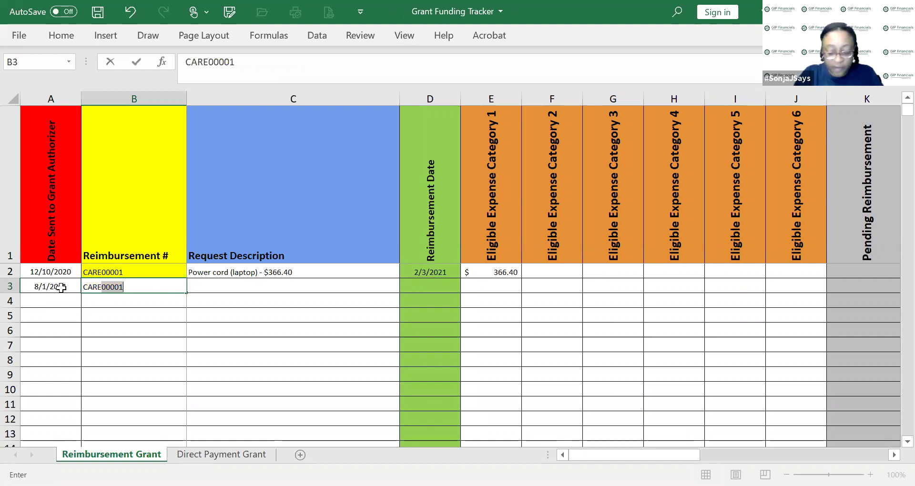
type("00002")
key("Tab")
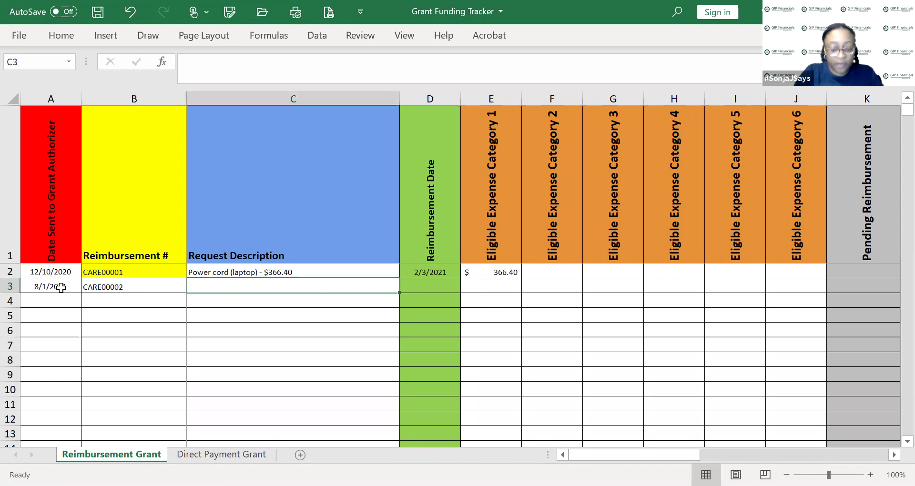
type("PPE")
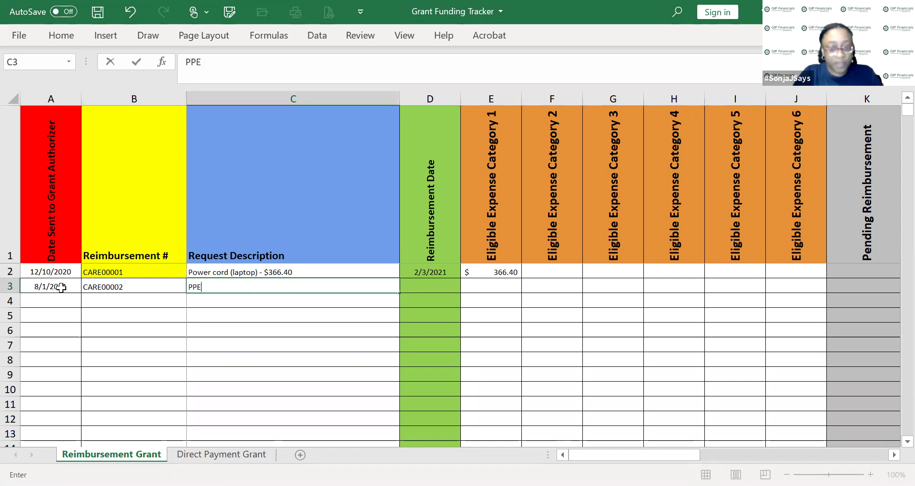
key("Tab")
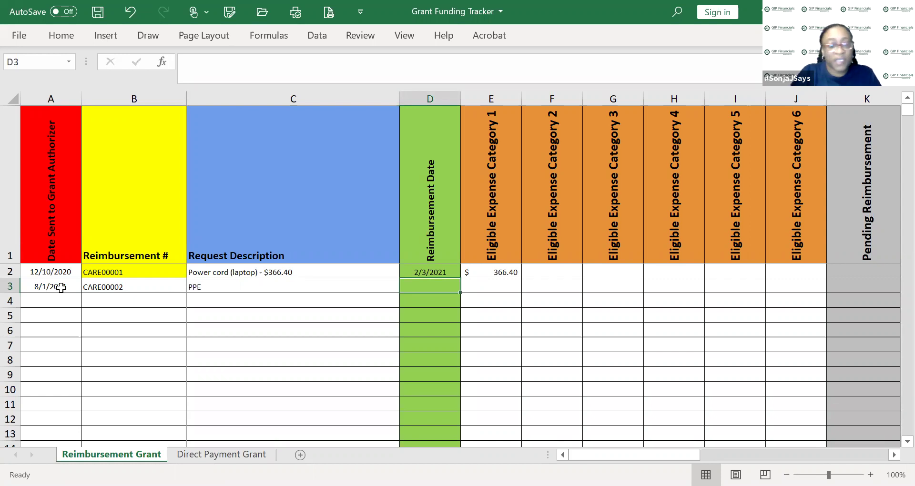
Step: Rename the Eligible Expense Category 2 heading in F1 to PPE
left_click(493, 188)
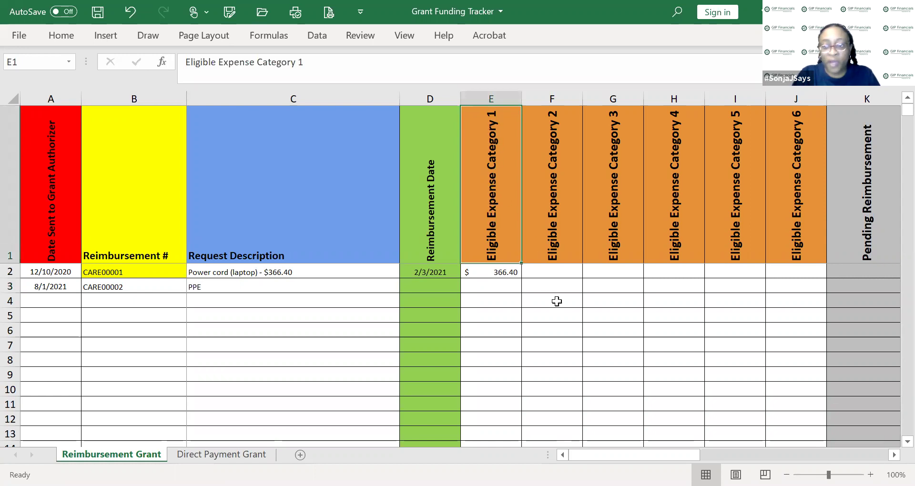
left_click(561, 216)
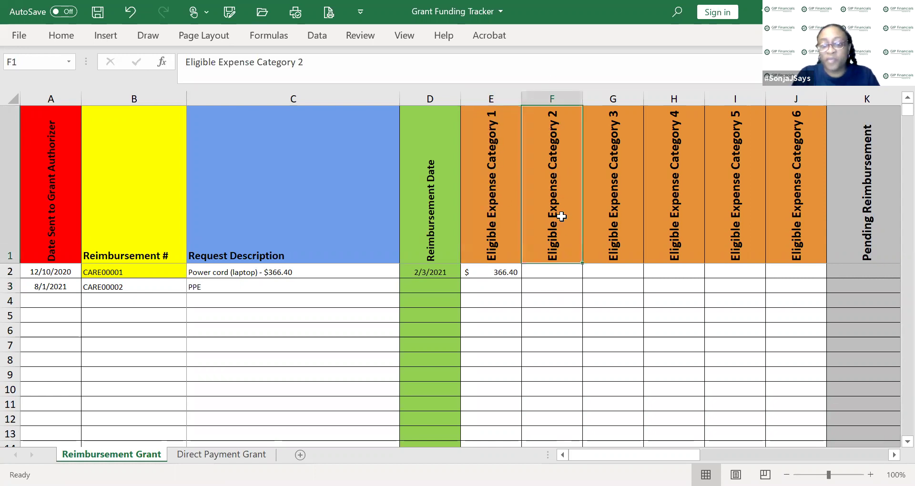
left_click(500, 215)
left_click_drag(327, 62, 181, 61)
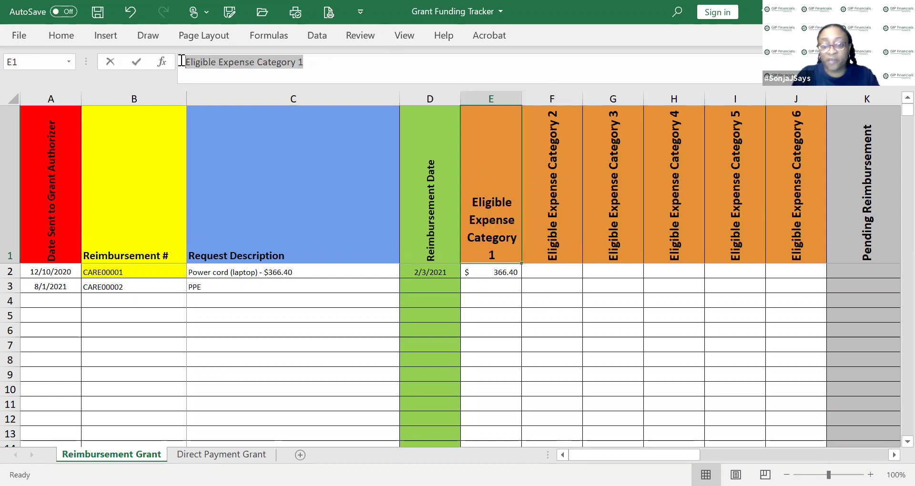
left_click(552, 207)
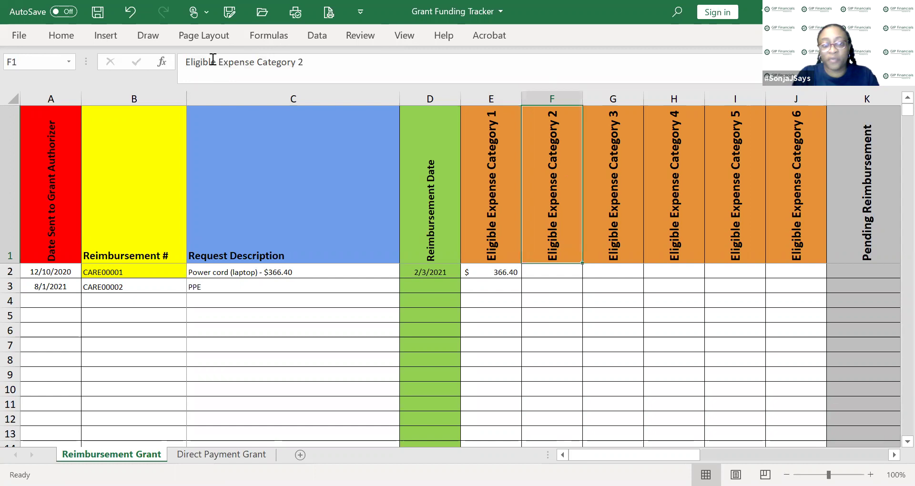
left_click_drag(188, 62, 343, 59)
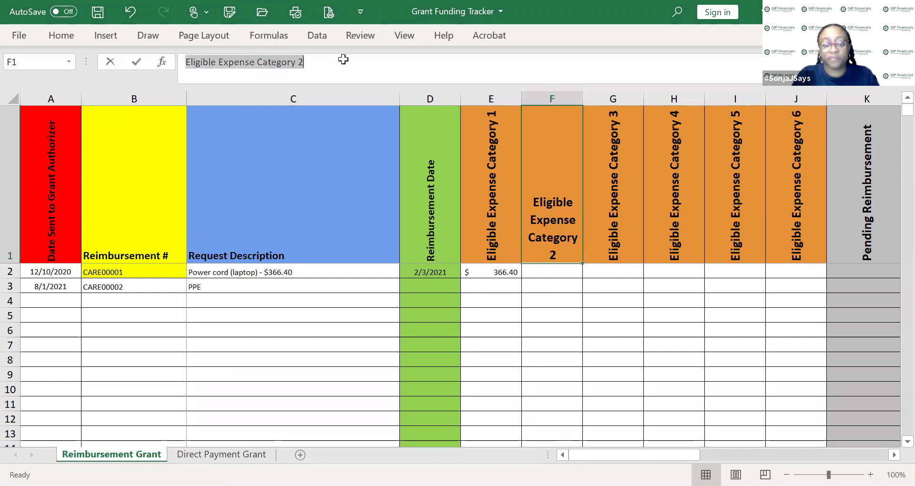
left_click(558, 284)
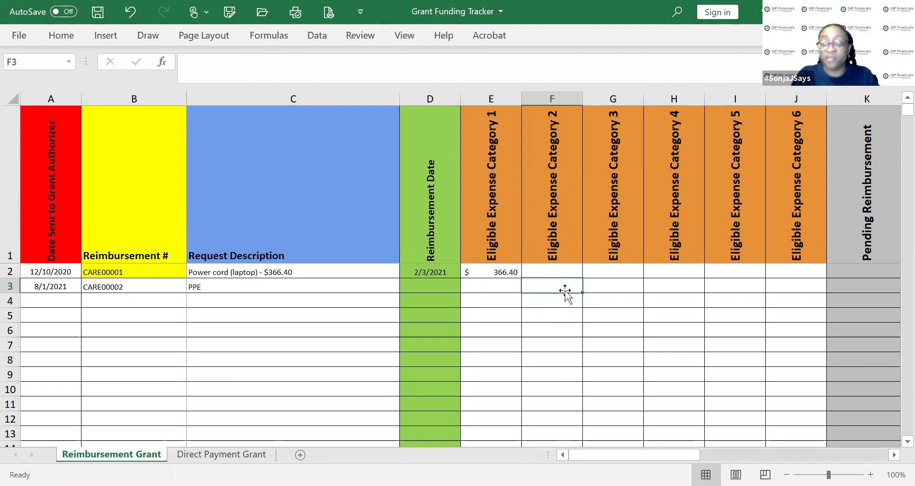
left_click(559, 234)
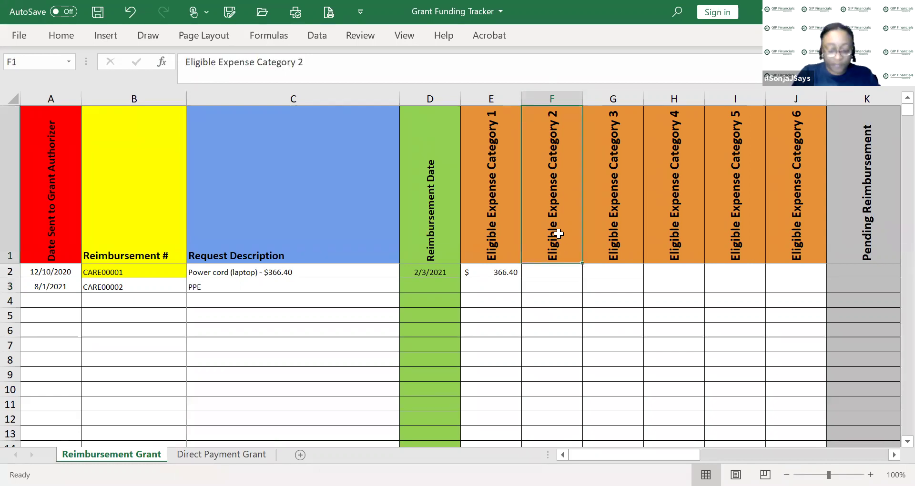
type("PPE")
key("Return")
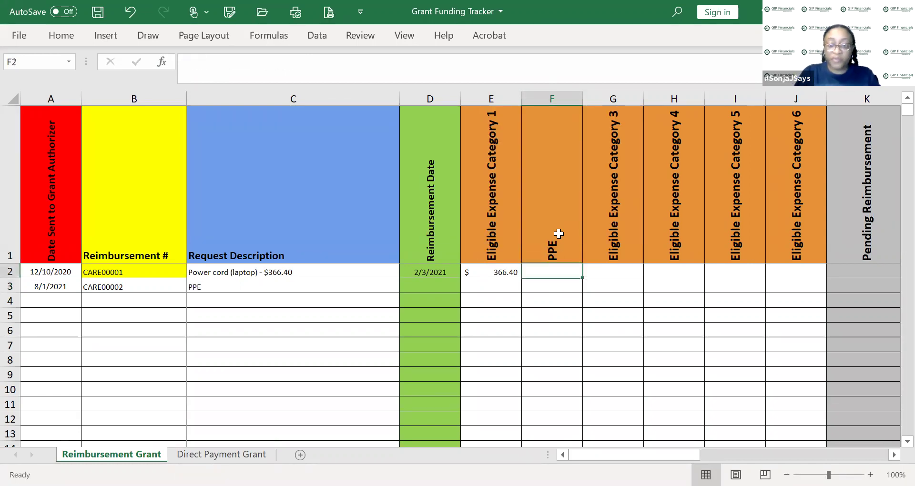
Step: Shade the PPE category cell F3 with the gray fill used for the Pending Reimbursement column
left_click(554, 288)
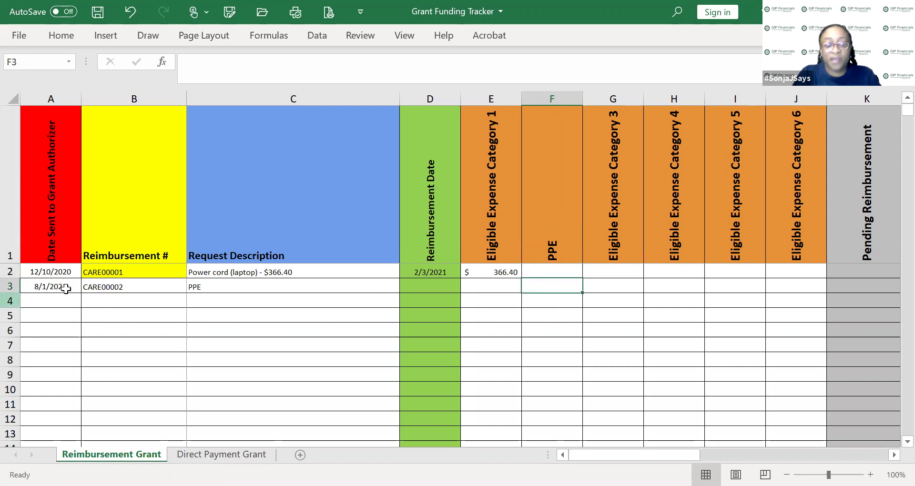
left_click(56, 37)
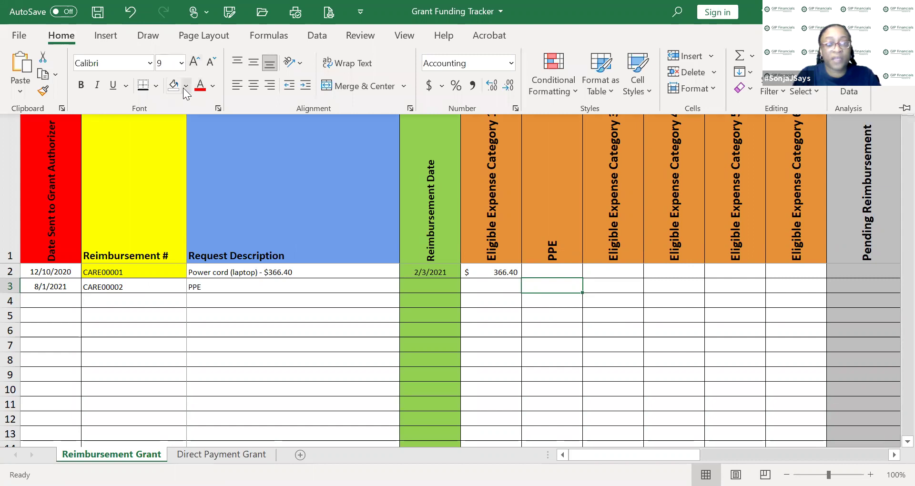
left_click(186, 85)
left_click(173, 157)
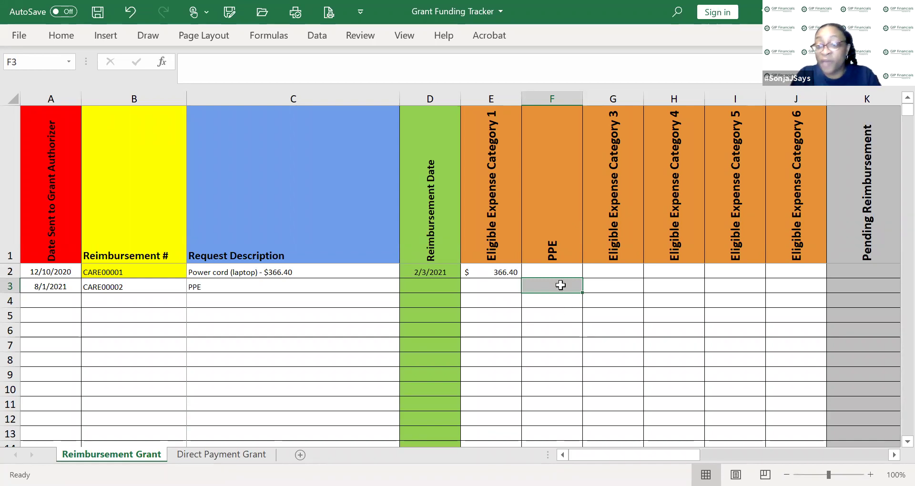
Step: Enter 1000 as the pending reimbursement amount for the PPE request in K3
left_click(879, 285)
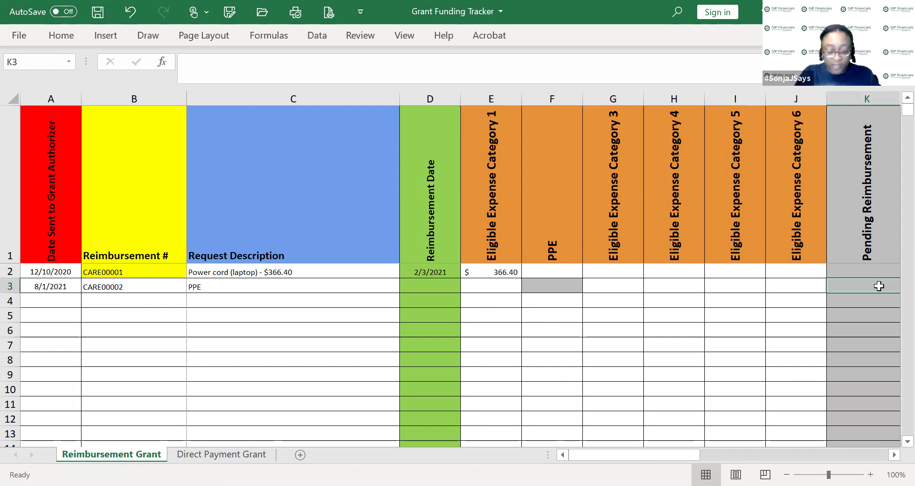
type("1000")
key("Return")
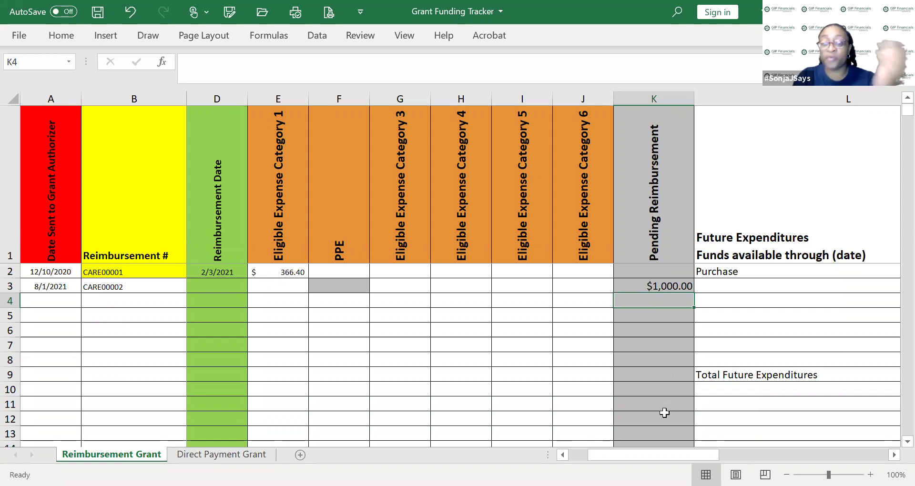
left_click_drag(643, 456, 610, 450)
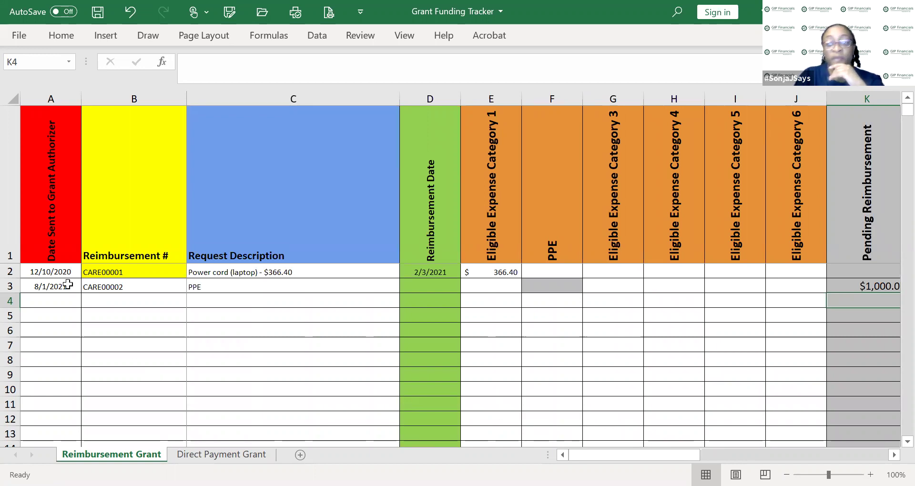
Step: Review the sent date, reimbursement number, description and pending amount of the PPE request in row 3
left_click(135, 287)
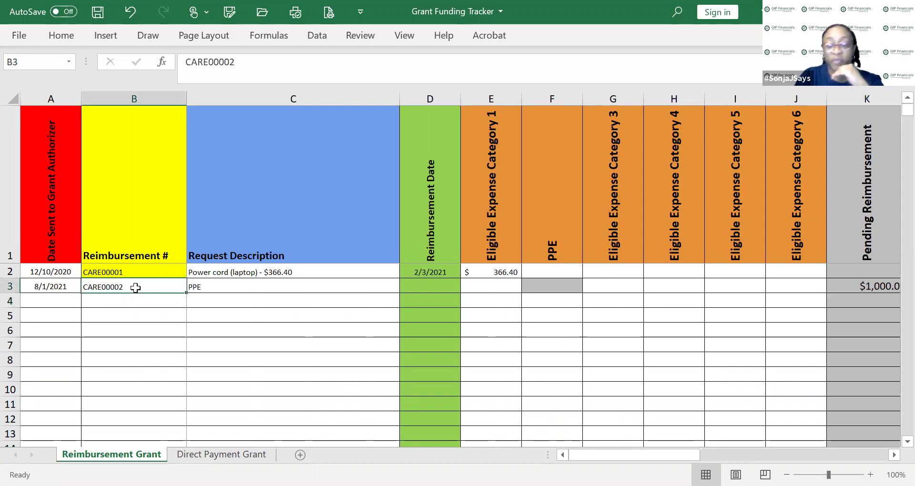
left_click(47, 288)
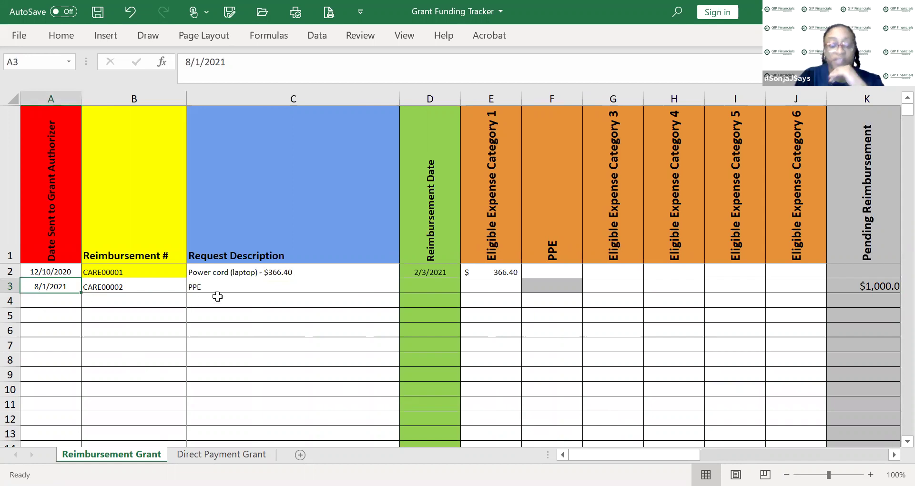
left_click(231, 284)
left_click(879, 286)
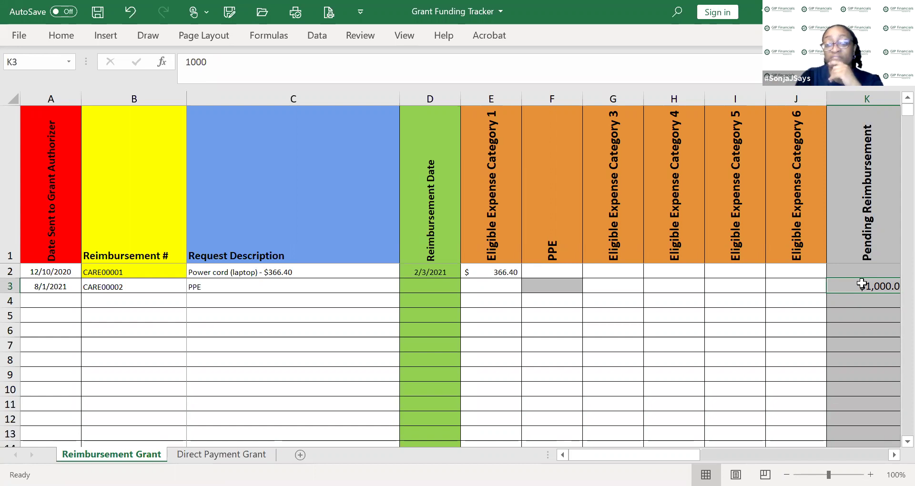
Step: Replace the Future Expenditures entry in L2 with "PPE for 22-23 school year (PPE category)"
left_click_drag(648, 456, 746, 455)
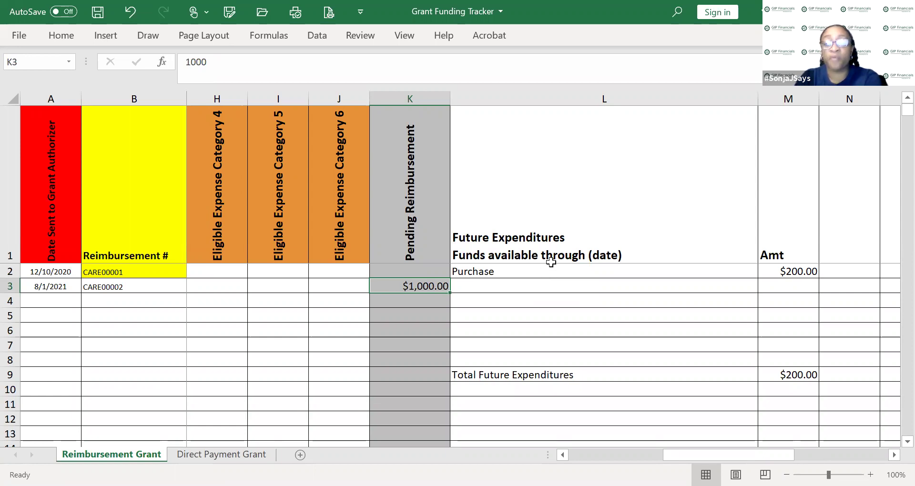
left_click(551, 262)
left_click_drag(543, 270, 543, 356)
left_click(548, 270)
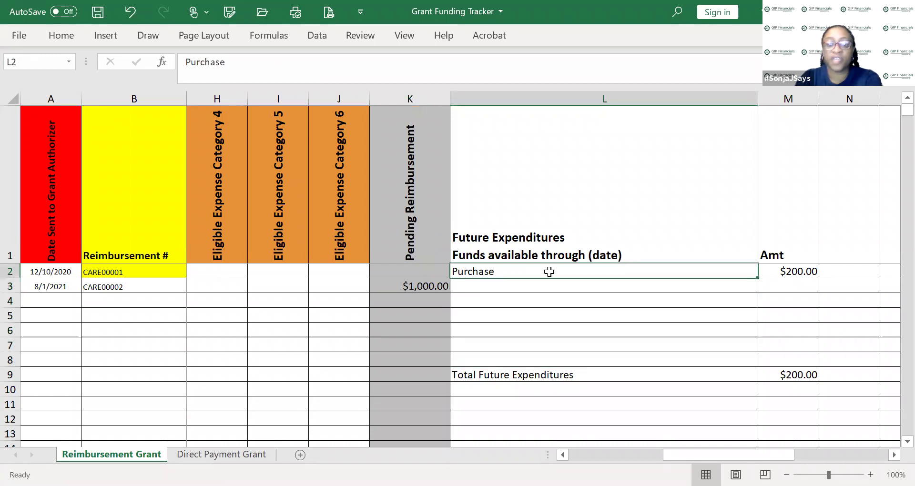
double_click(549, 268)
key("BackSpace")
key("BackSpace")
key("BackSpace")
key("BackSpace")
key("BackSpace")
key("BackSpace")
key("BackSpace")
key("BackSpace")
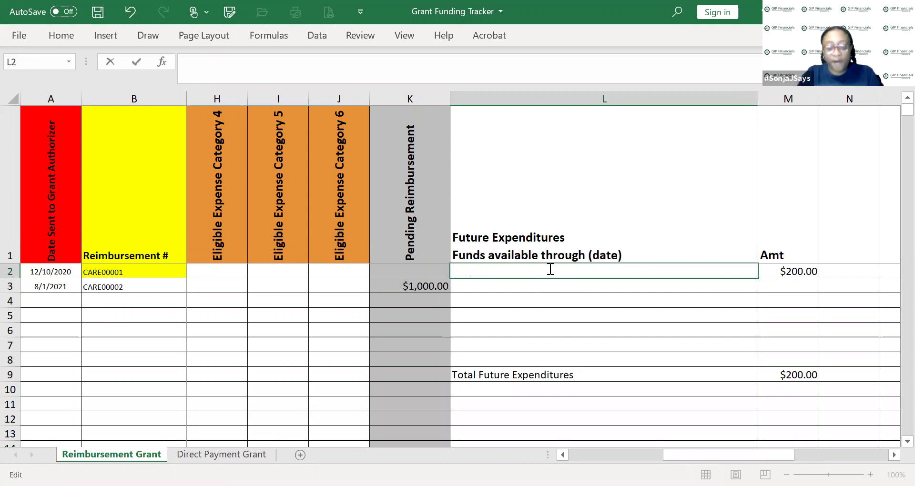
type("PP")
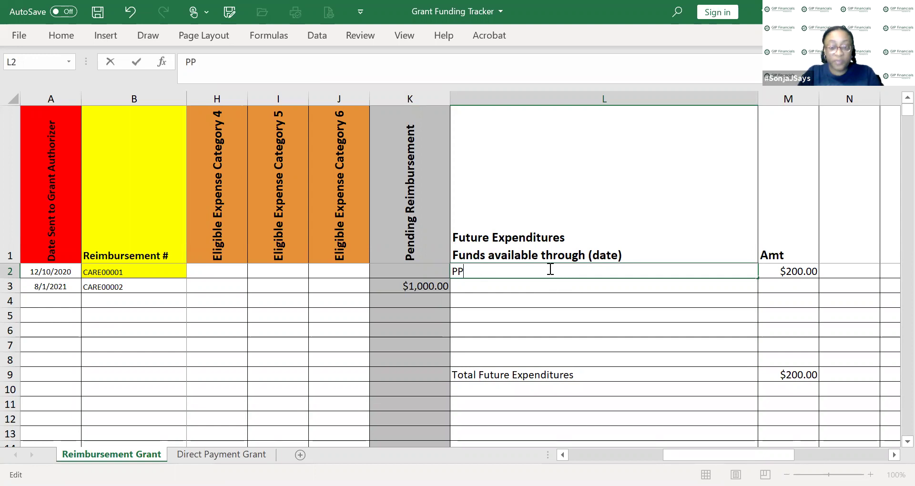
type("E for 22-23 d")
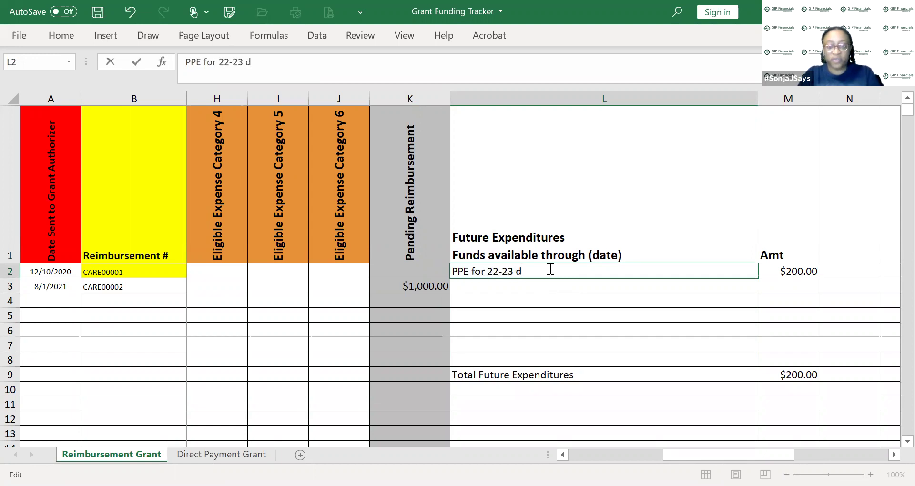
key("BackSpace")
type("school")
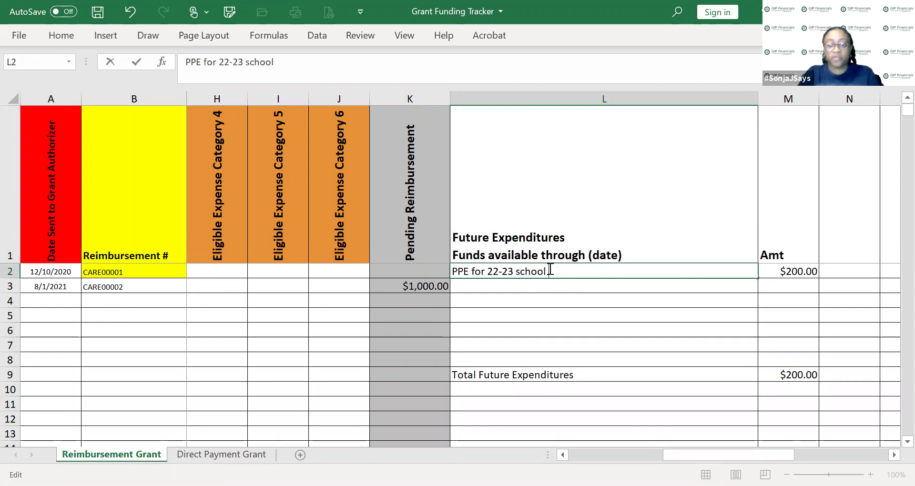
type(" year (PPE cate")
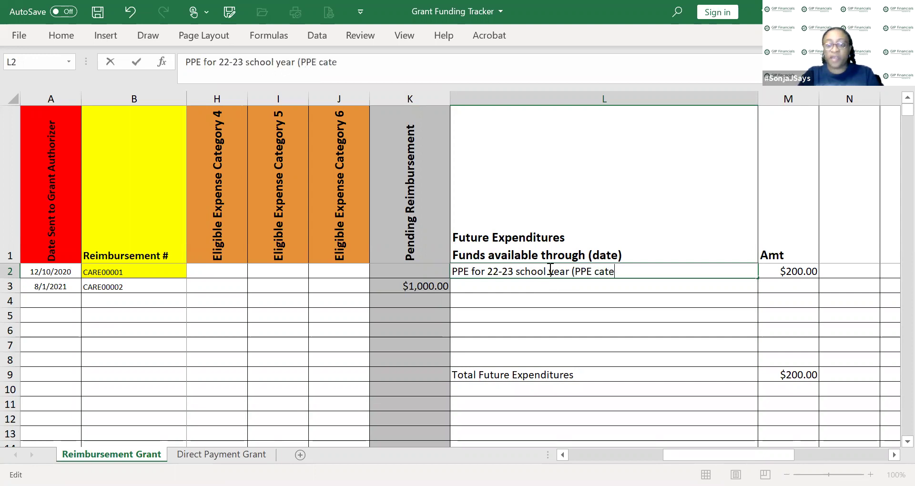
type("gory)")
key("Tab")
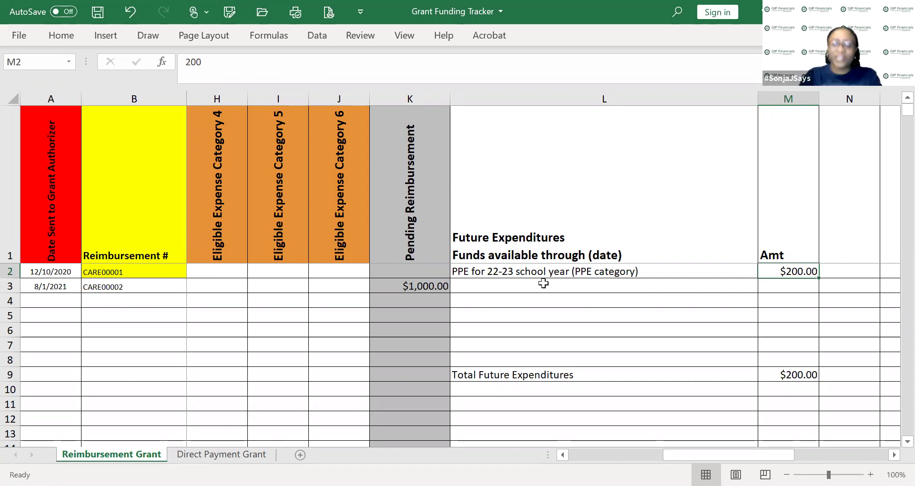
Step: Examine the Total Future Expenditures formula and the Beginning Balance and Expenditures cells in rows 78 and 79, including their notes and category allocations
left_click(797, 374)
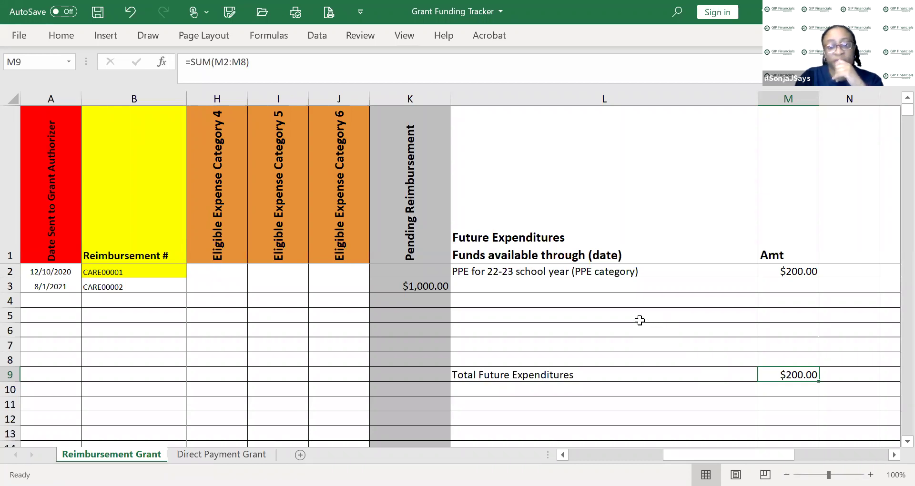
left_click(644, 451)
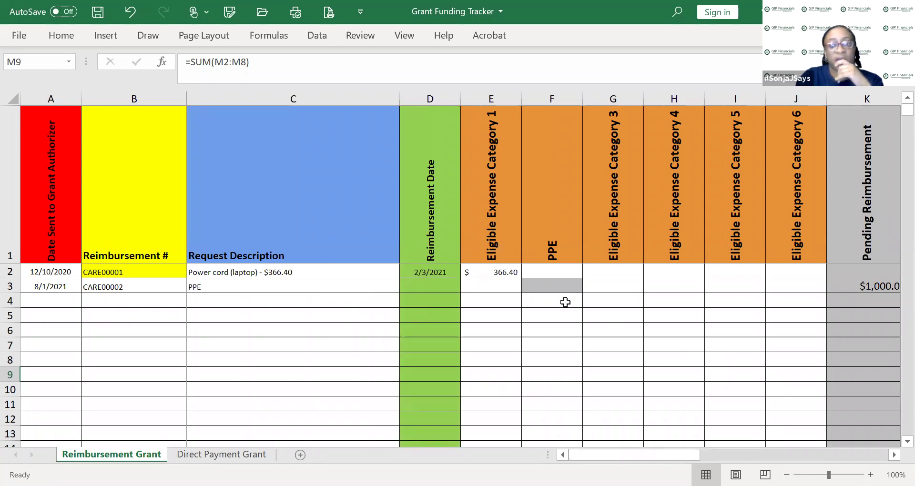
scroll(565, 303, "down", 2)
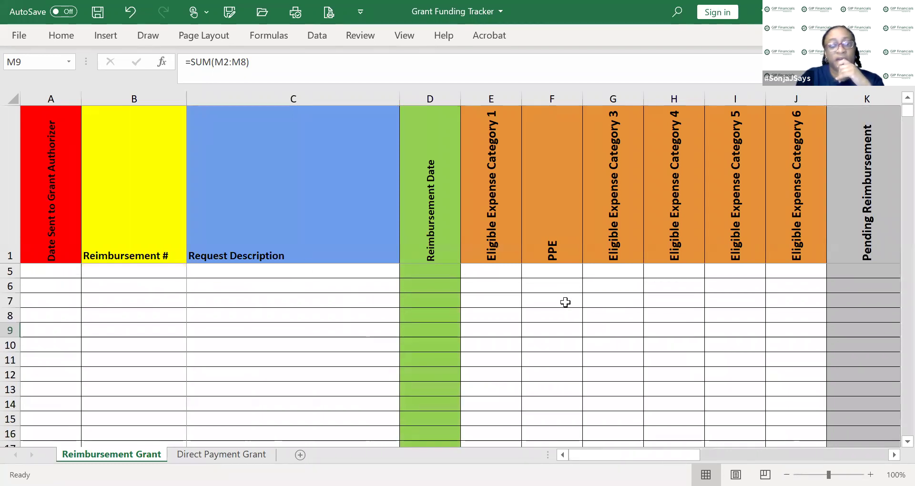
scroll(565, 302, "down", 4)
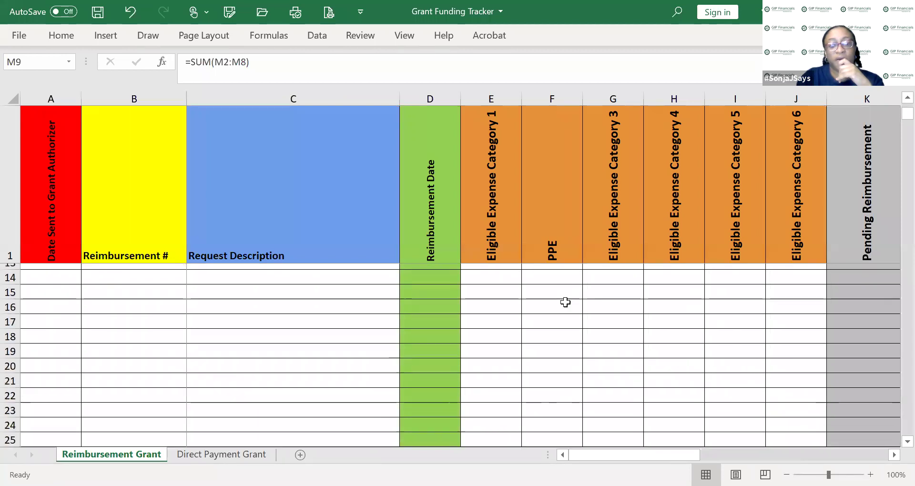
scroll(565, 303, "down", 5)
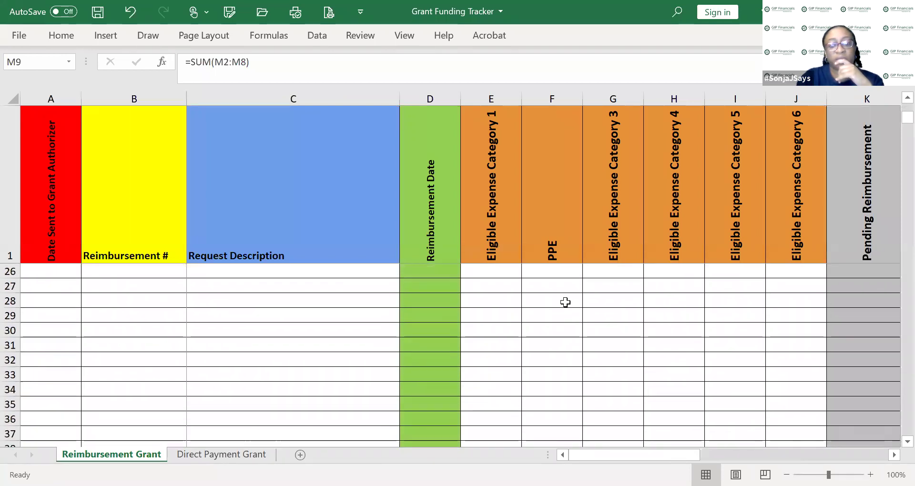
scroll(565, 302, "down", 6)
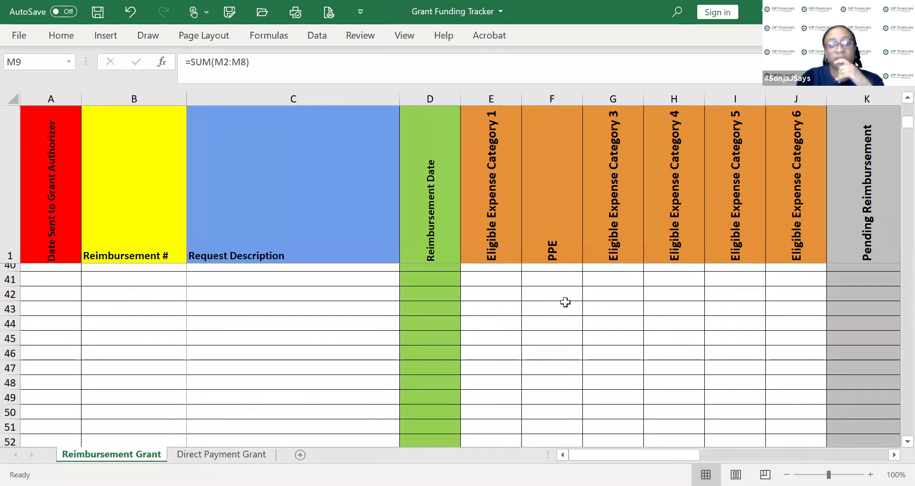
scroll(565, 302, "down", 7)
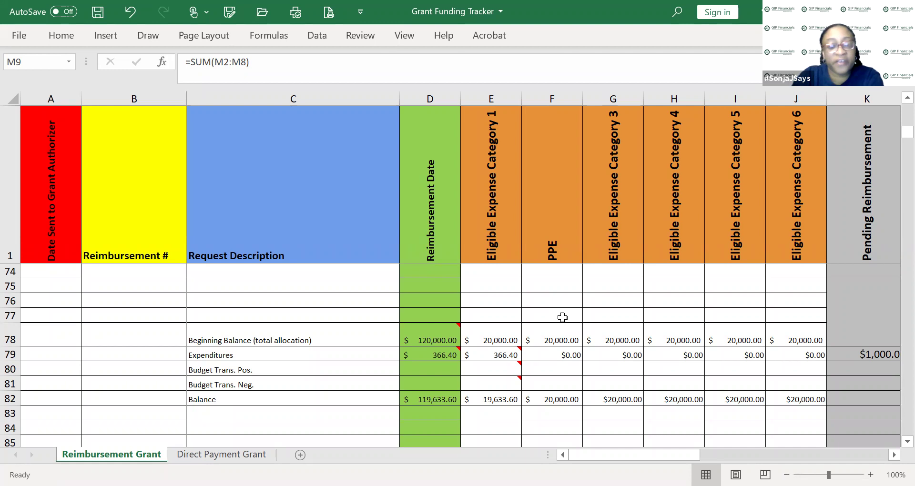
left_click(252, 339)
mouse_move(421, 336)
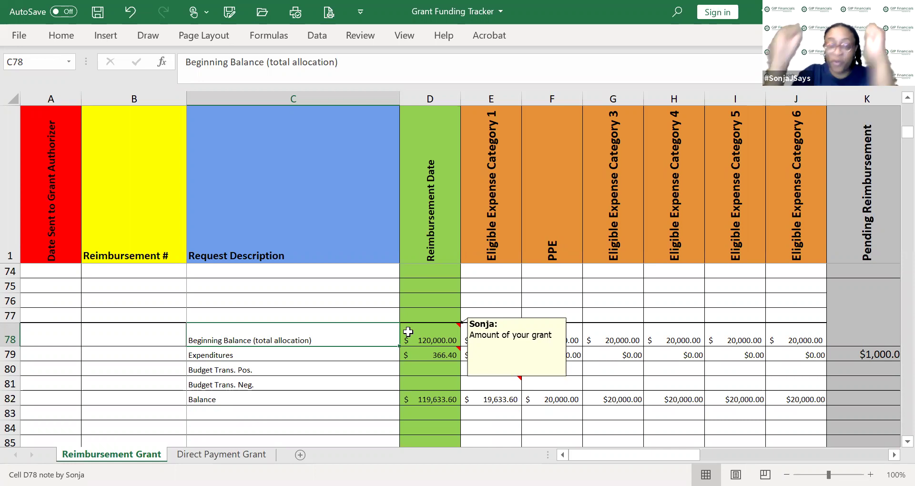
mouse_move(411, 359)
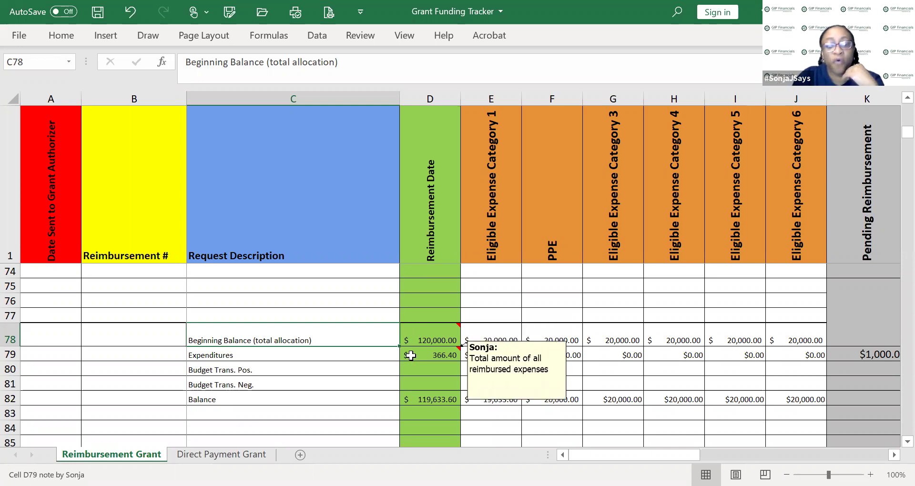
left_click(423, 355)
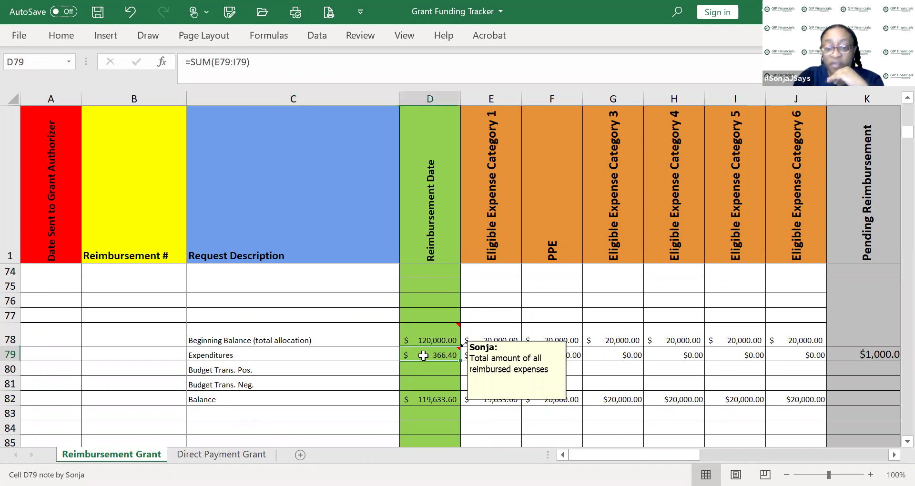
left_click(426, 335)
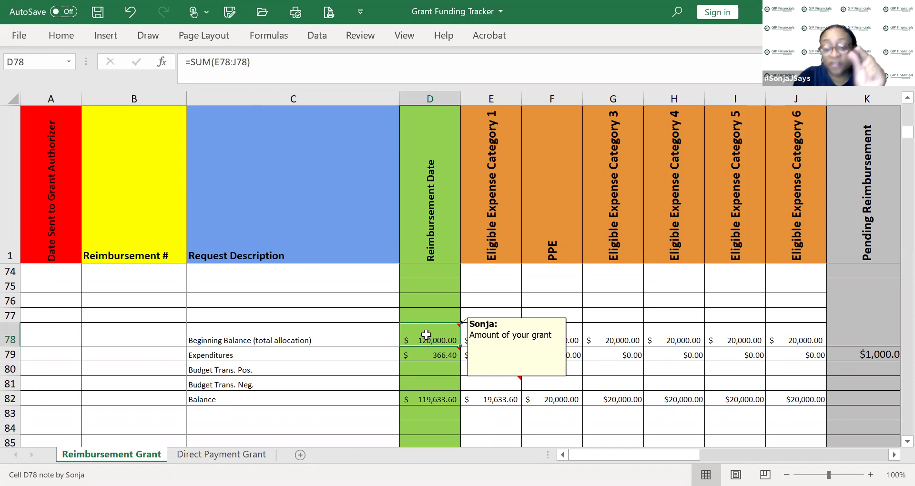
left_click_drag(476, 334, 783, 338)
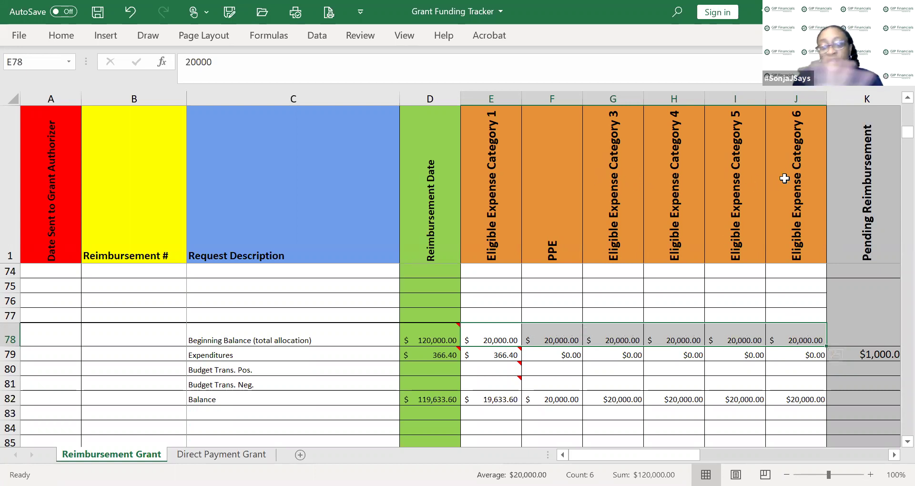
Step: Fill the heading series from G1 back into F1 so it reads Eligible Expense Category 2
left_click(612, 211)
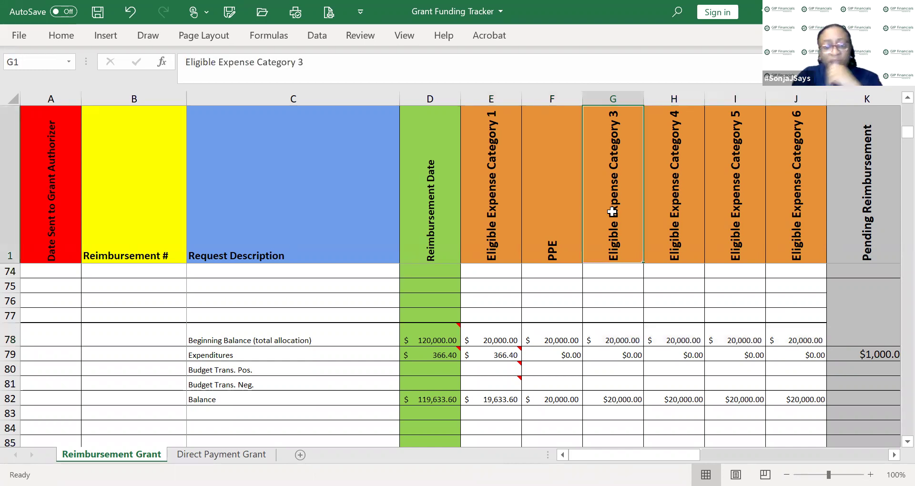
left_click_drag(644, 263, 541, 254)
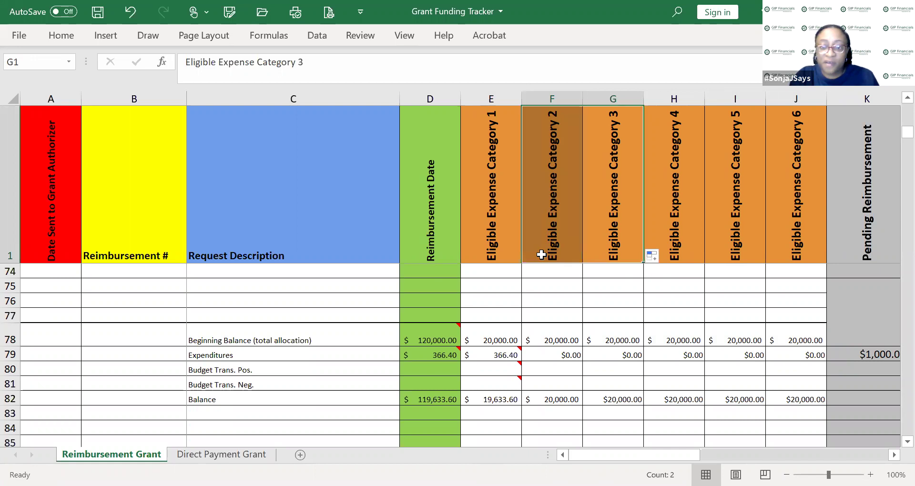
left_click(578, 229)
Step: Check the beginning balances of the first two expense categories and the notes on the Expenditures cells D79 and E79
left_click(563, 343)
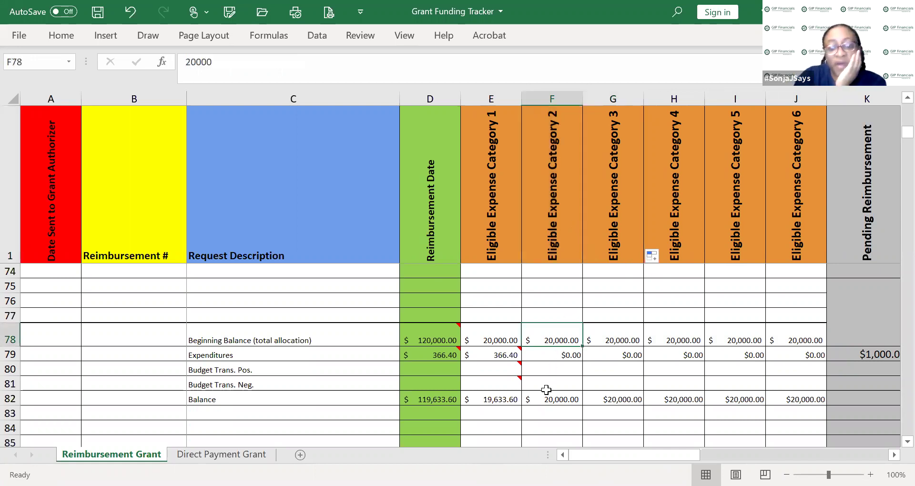
left_click(499, 335)
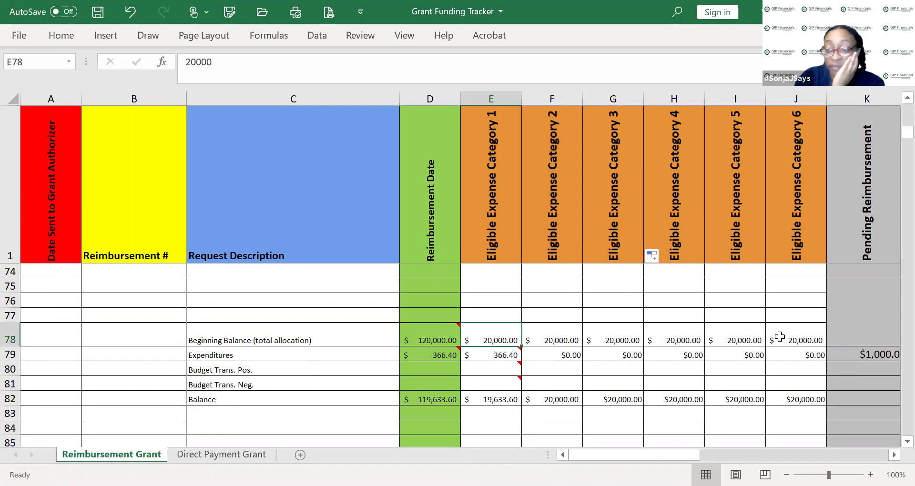
mouse_move(446, 356)
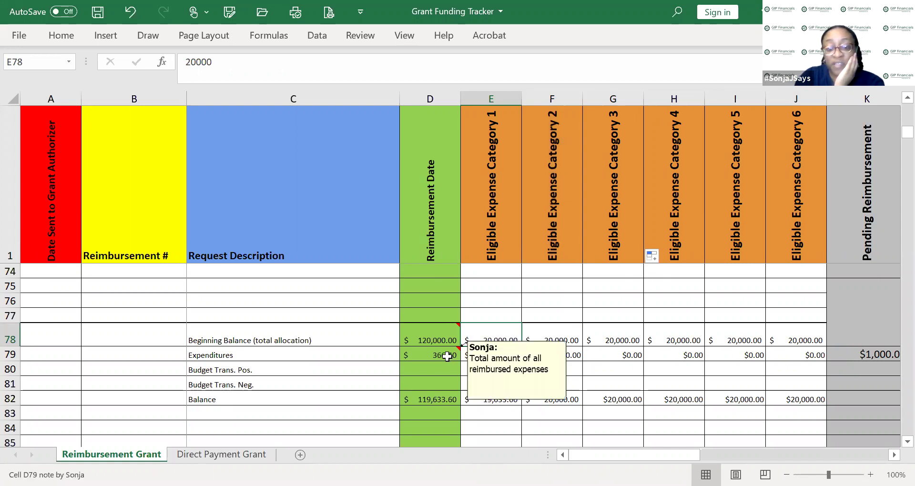
mouse_move(499, 354)
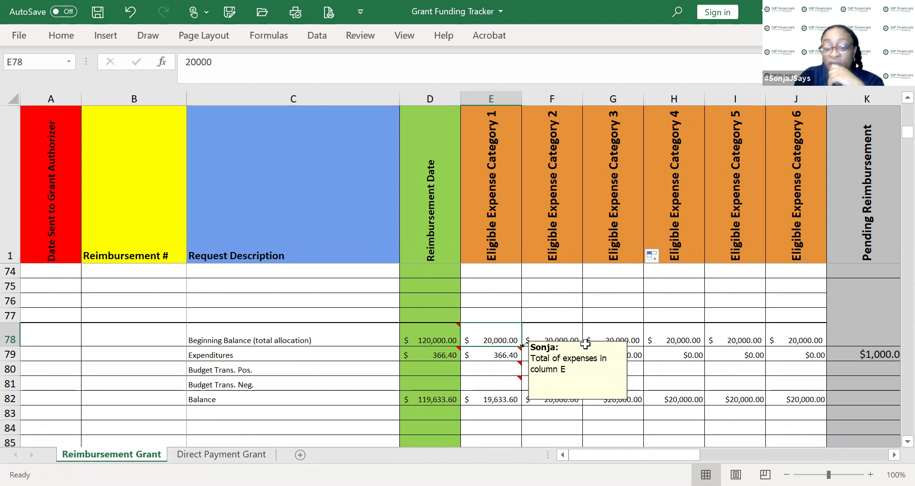
Step: Review the power cord request in row 2, checking its category amount, reimbursement date and Pending Reimbursement cell
scroll(585, 344, "up", 4)
scroll(585, 344, "up", 12)
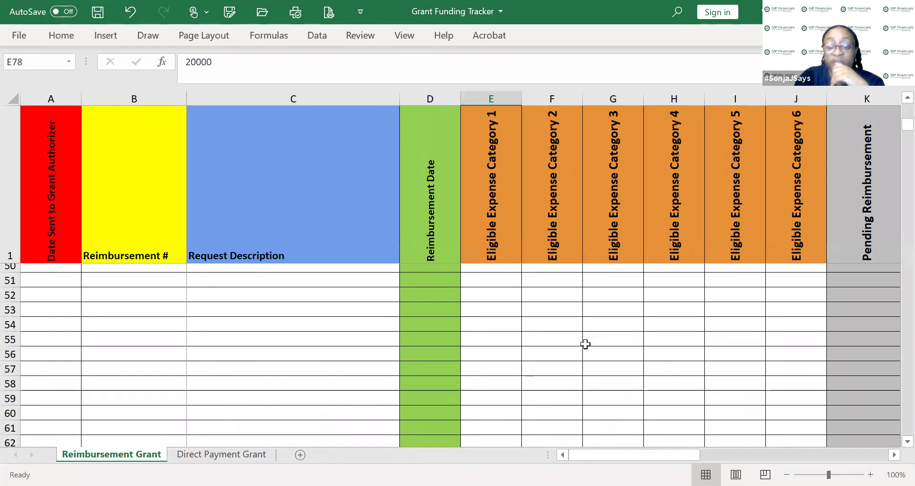
scroll(586, 344, "up", 8)
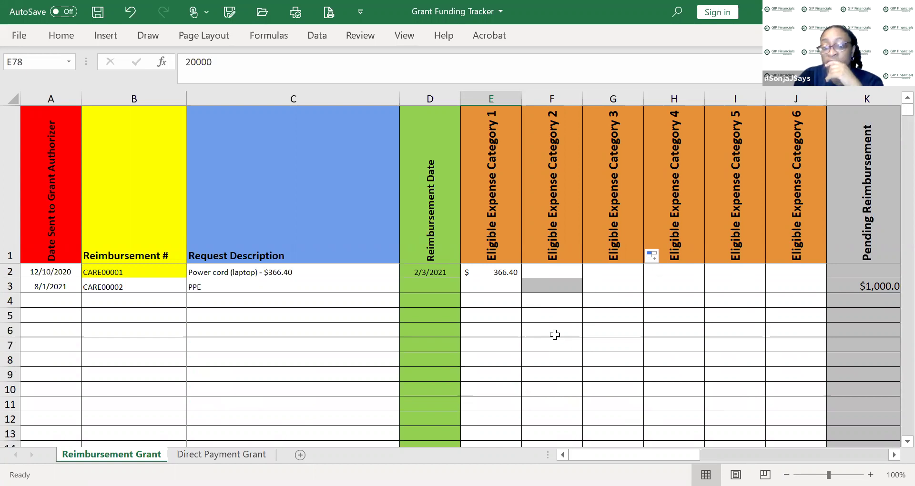
left_click(507, 273)
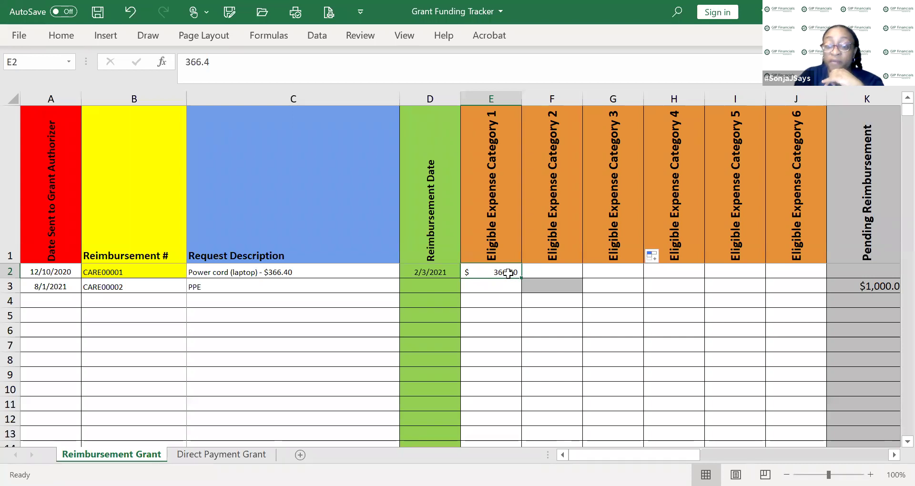
left_click(432, 272)
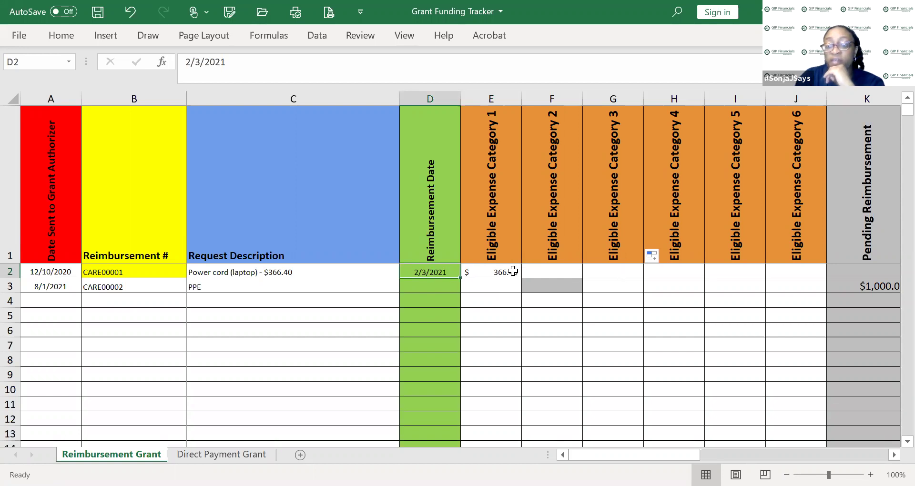
left_click(882, 273)
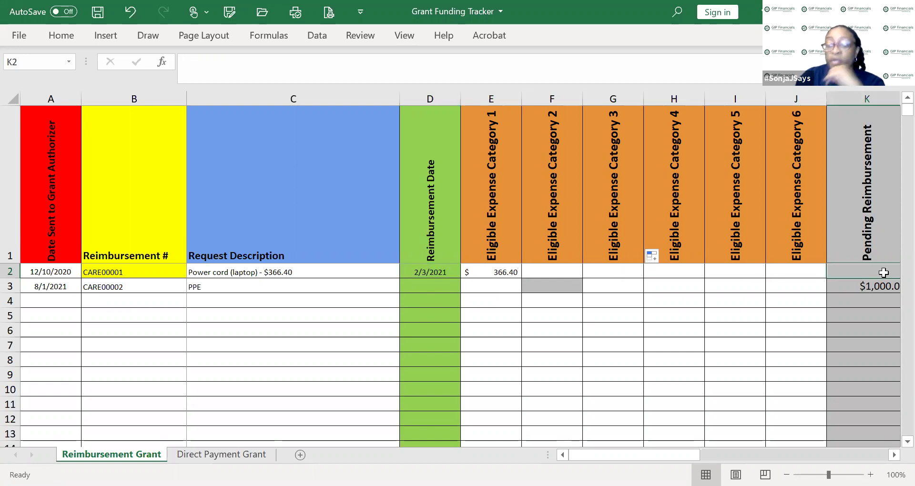
left_click(505, 272)
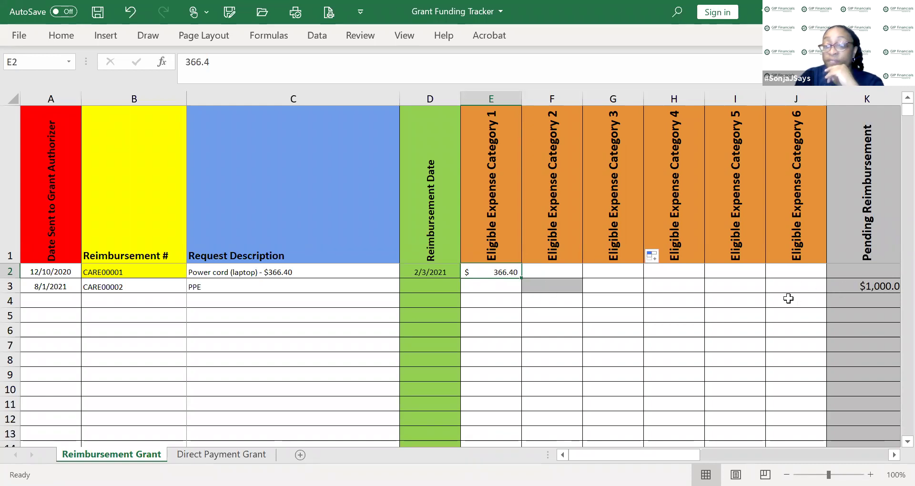
Step: Examine the Budget Trans. Pos. and Budget Trans. Neg. rows below Expenditures, including the note on cell E80
scroll(788, 298, "down", 9)
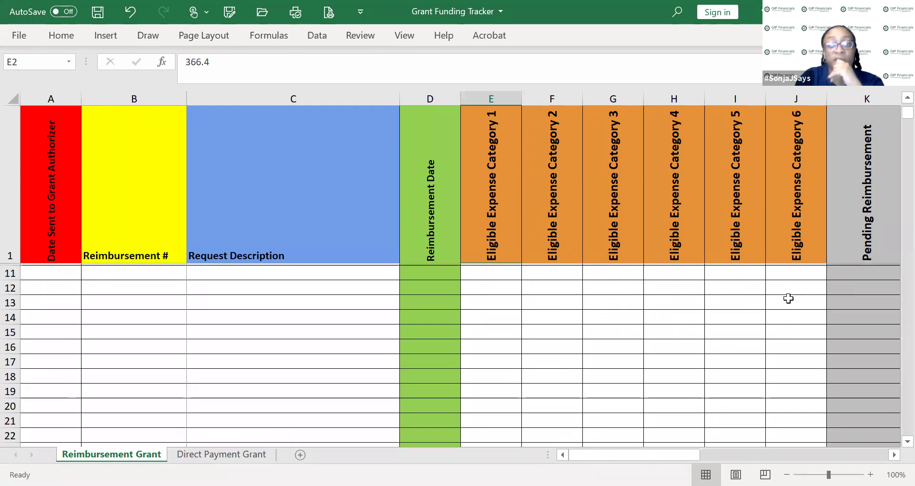
scroll(786, 298, "down", 15)
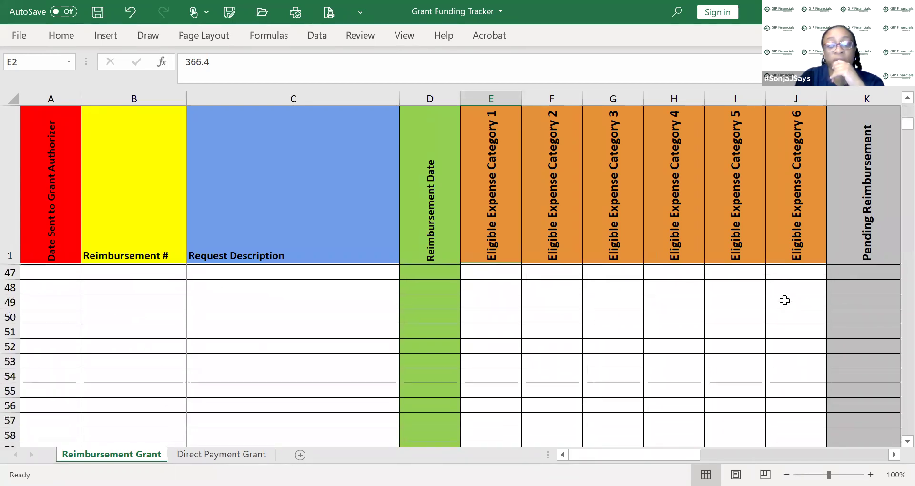
scroll(785, 300, "down", 1)
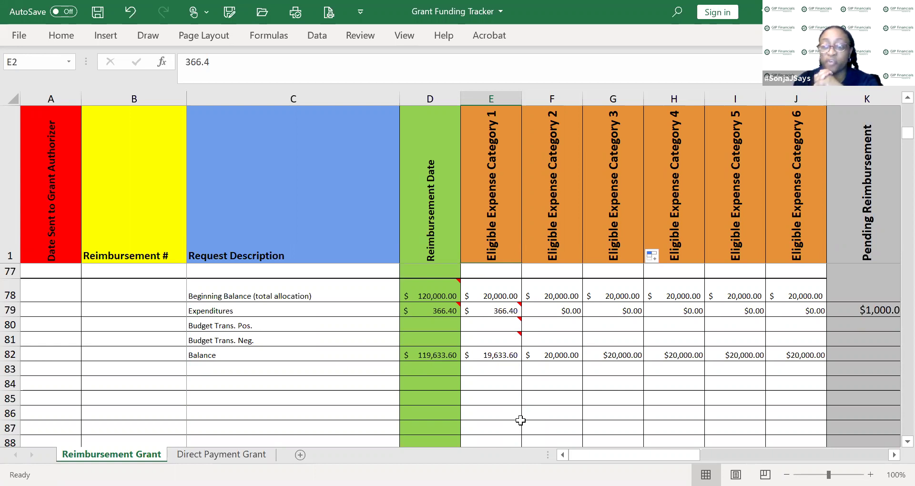
left_click(621, 293)
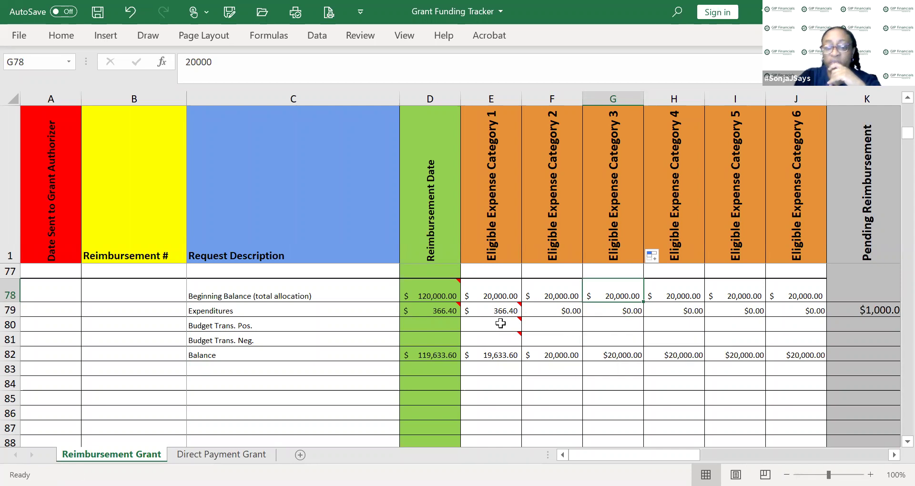
left_click(277, 328)
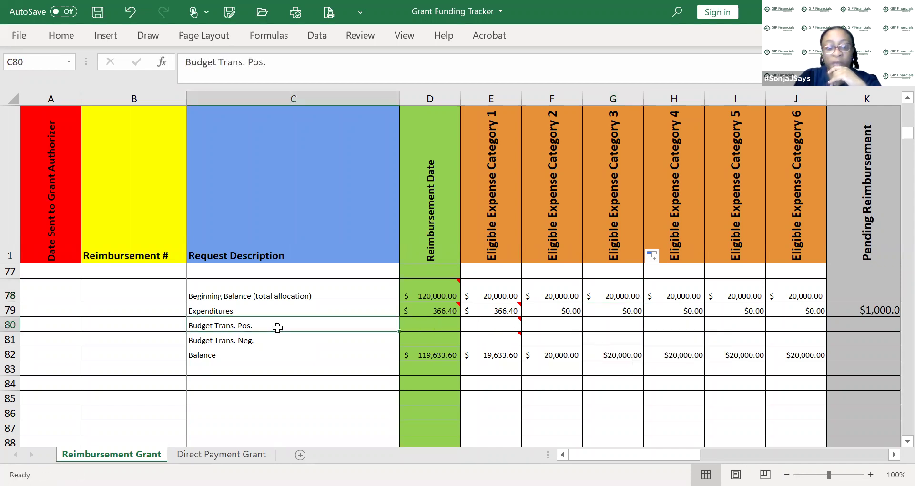
left_click(278, 341)
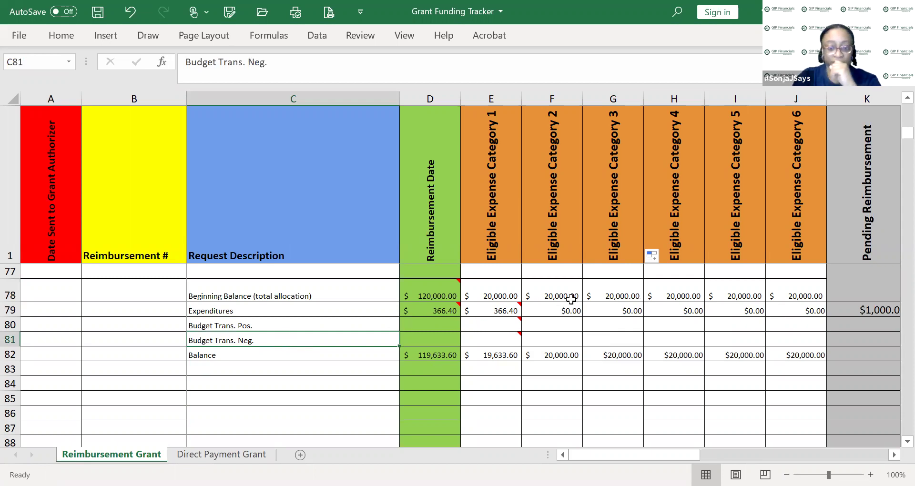
left_click(498, 321)
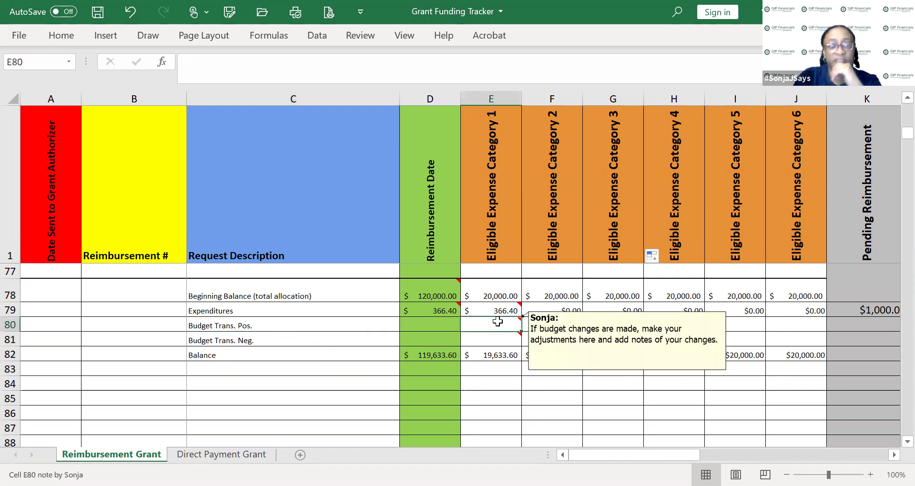
Step: Set the beginning balance of Eligible Expense Category 2 to 30000 and of Eligible Expense Category 6 to 10000
left_click(552, 296)
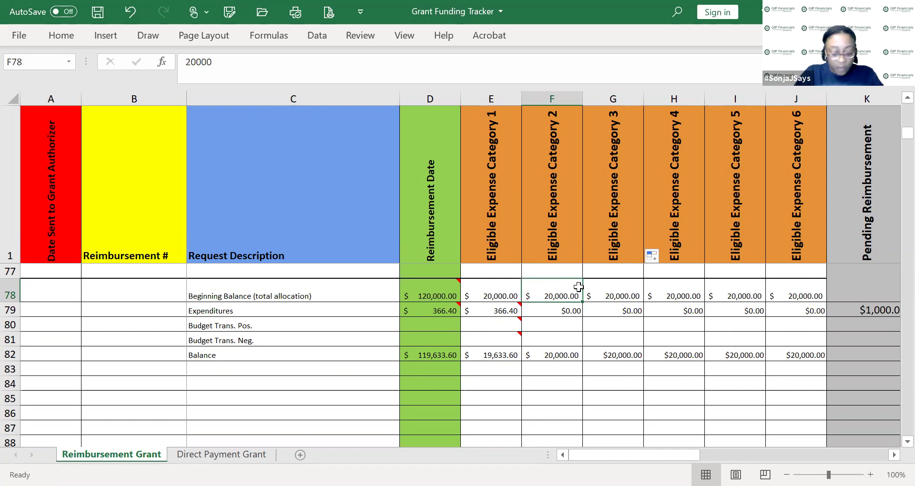
type("30000")
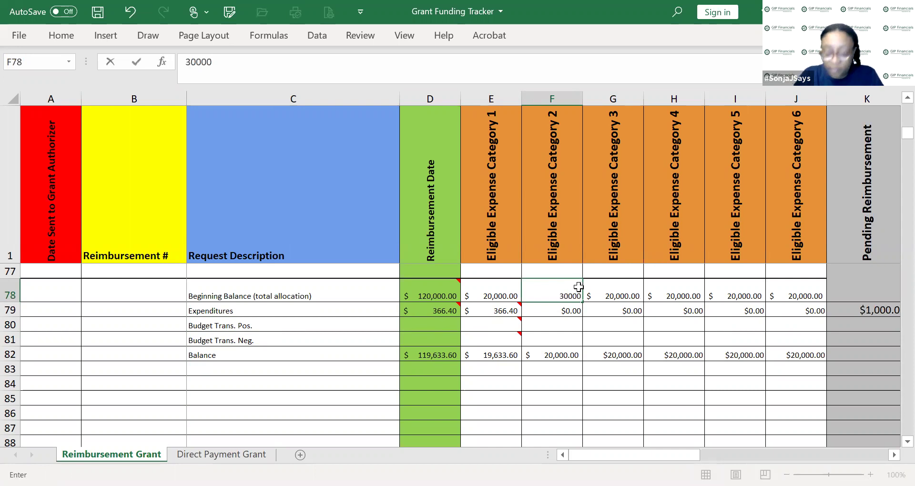
key("Return")
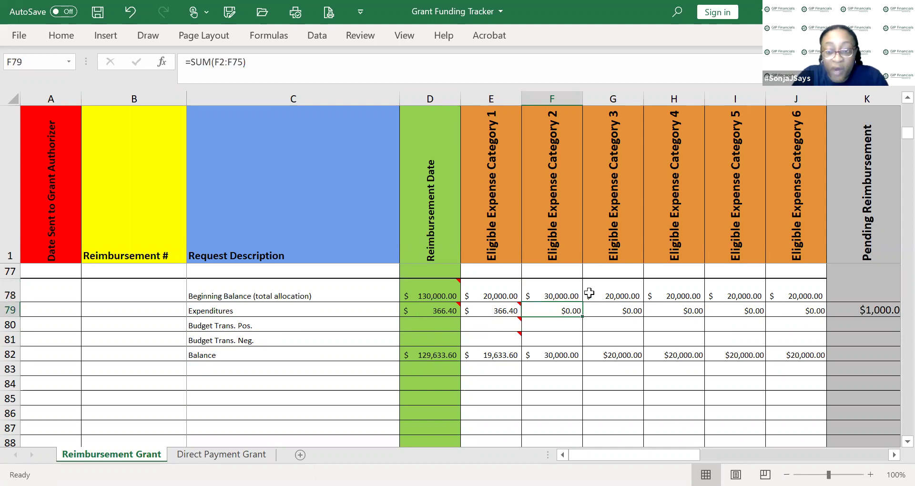
left_click(807, 291)
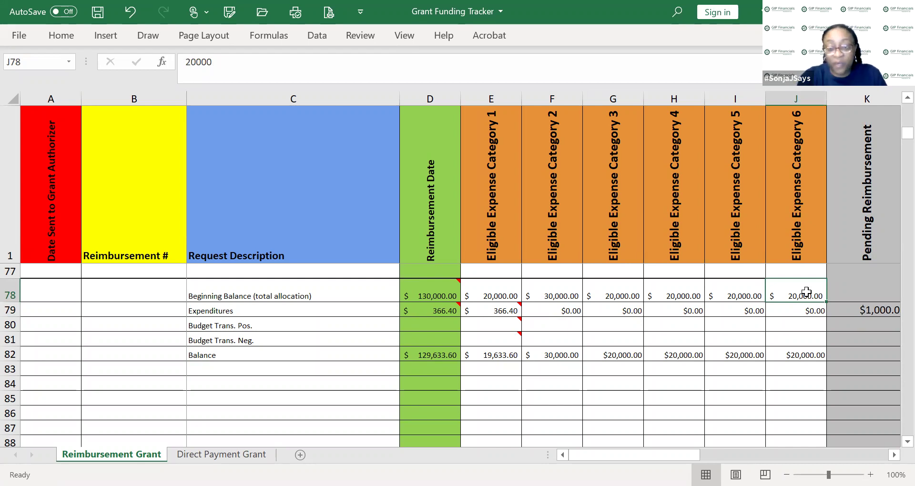
type("10000")
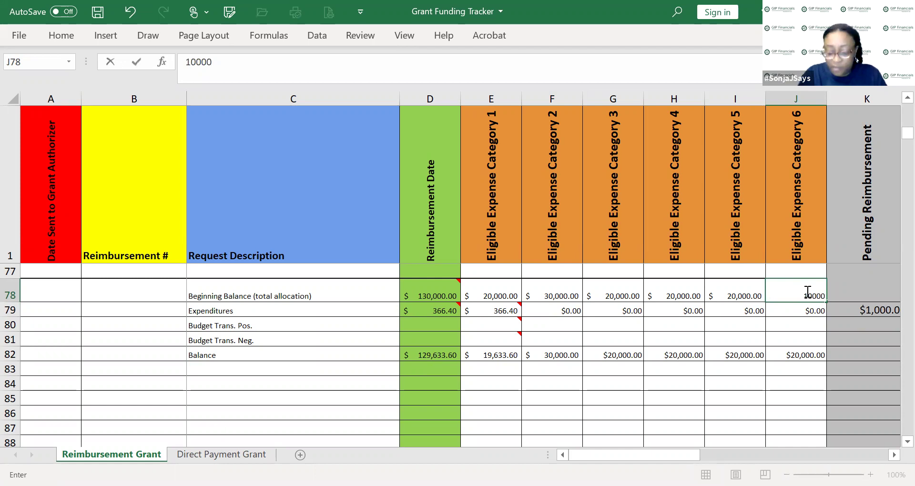
key("Return")
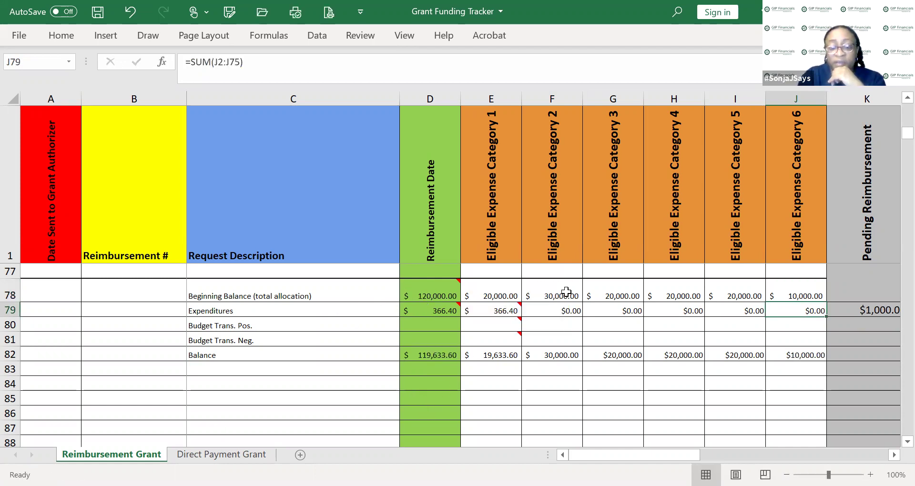
Step: Enter a positive budget transfer of 10000 for Eligible Expense Category 2 in F80
left_click(550, 325)
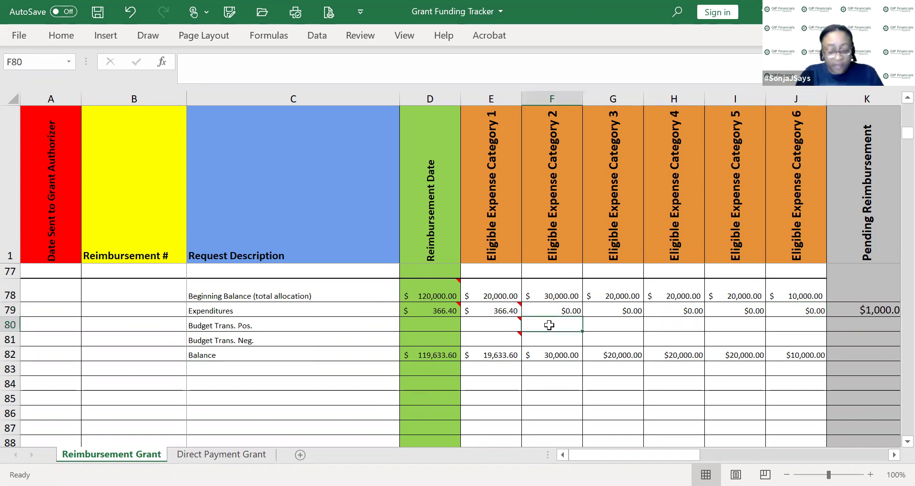
type("10")
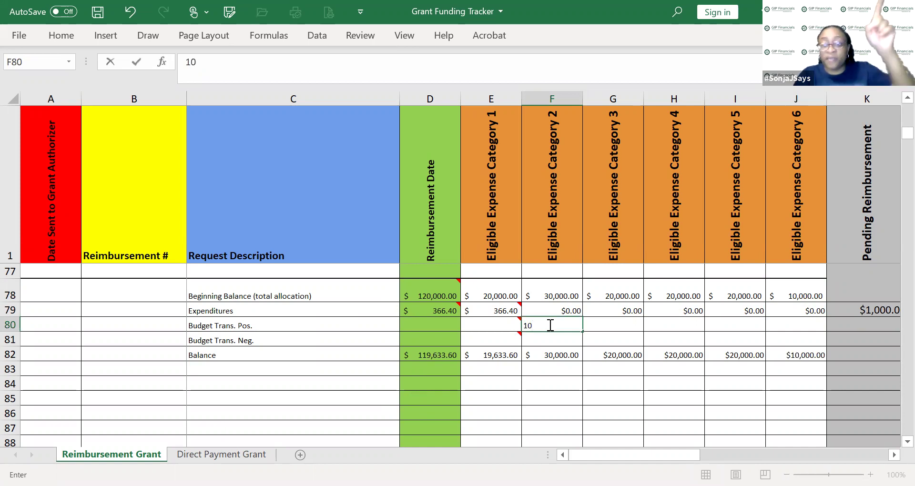
type(",000")
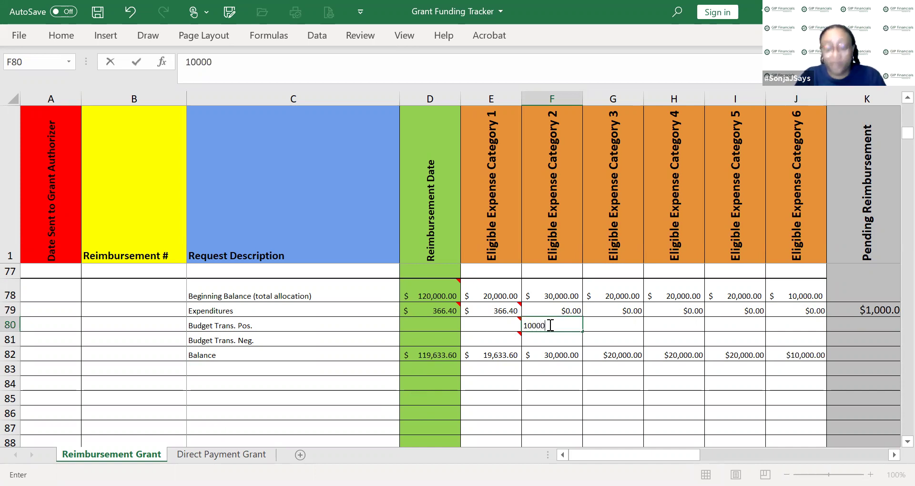
key("Return")
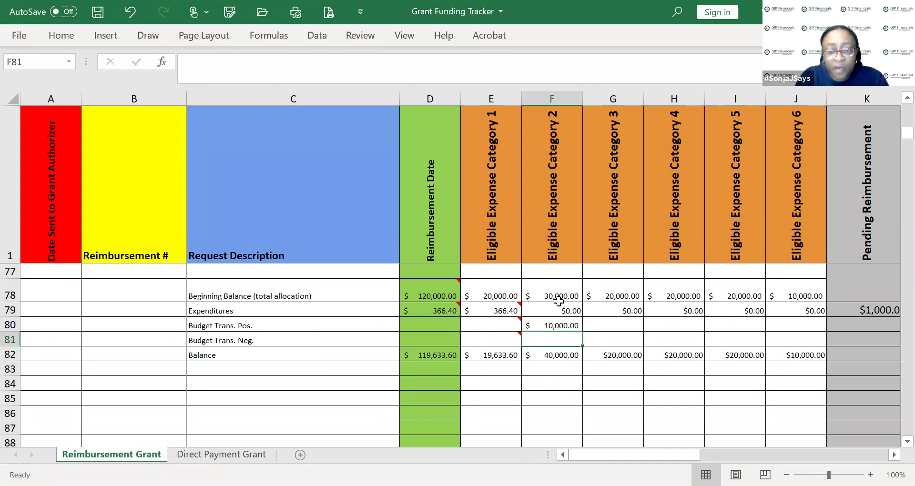
Step: Set the beginning balance of Eligible Expense Category 2 in F78 to 20000
left_click(560, 326)
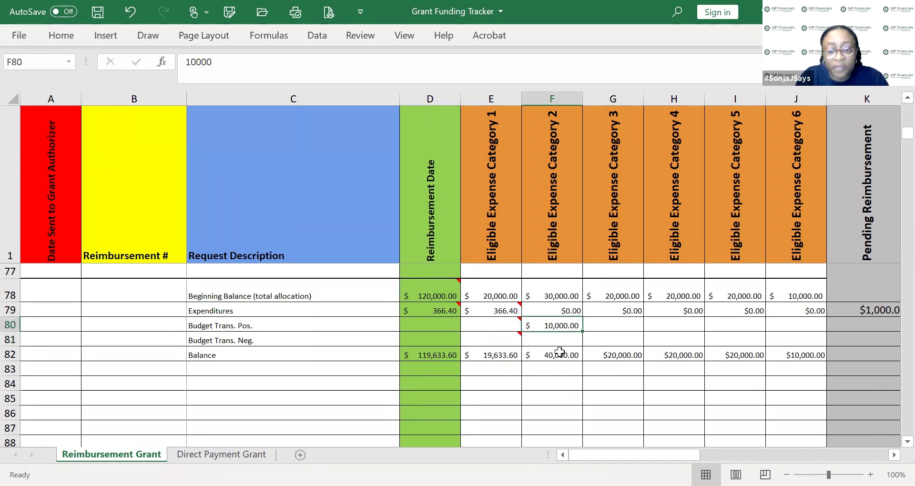
left_click(560, 296)
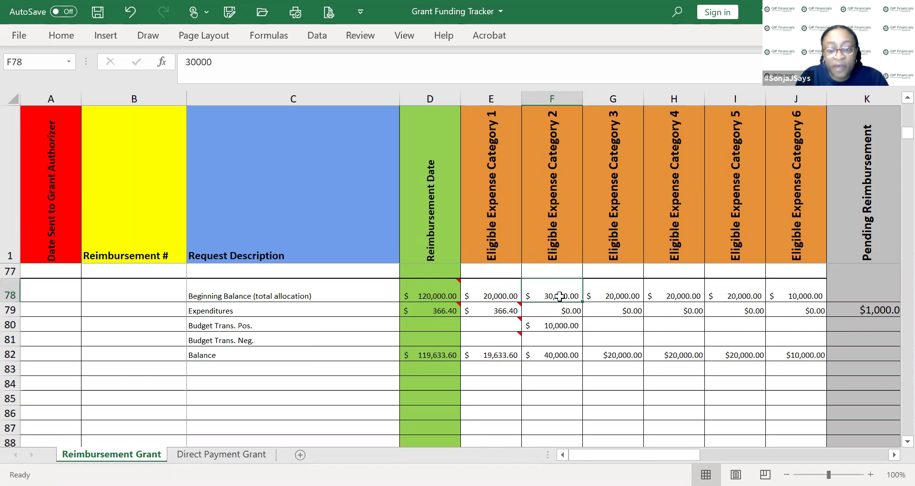
type("20000")
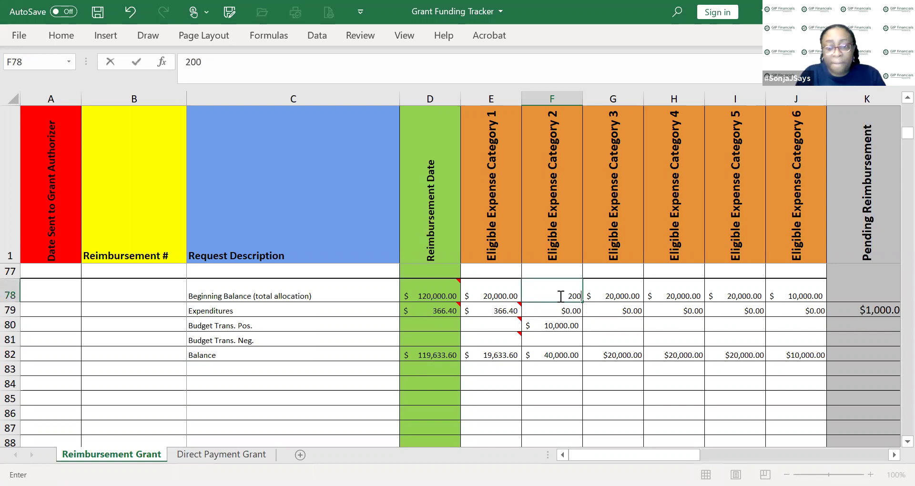
key("Return")
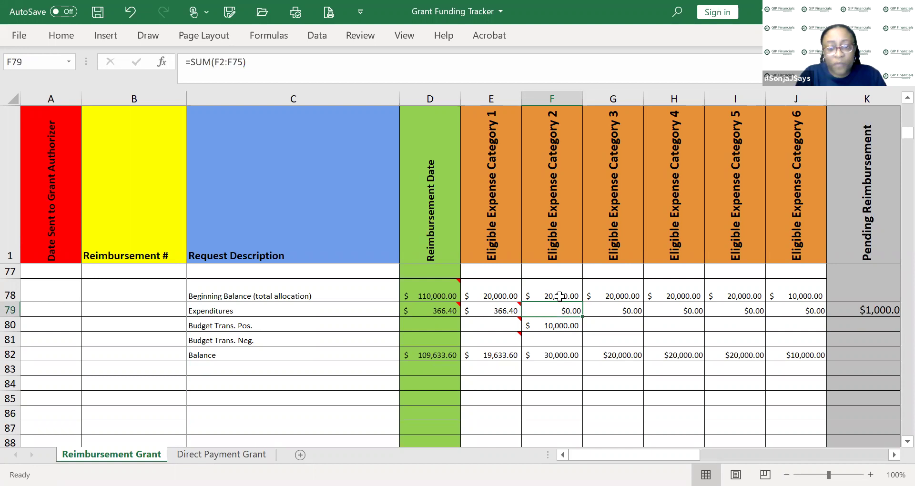
Step: Enter a negative budget transfer of 10000 for Eligible Expense Category 6 in J81
left_click(808, 341)
type("10000")
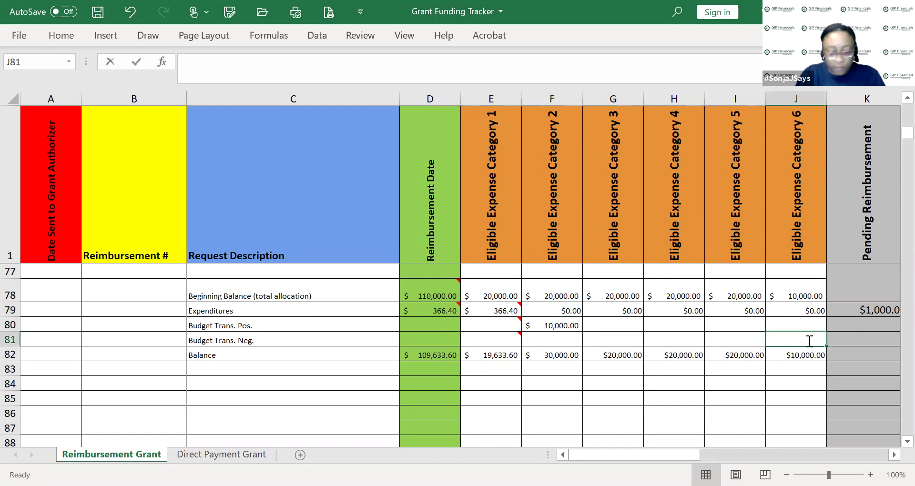
key("Return")
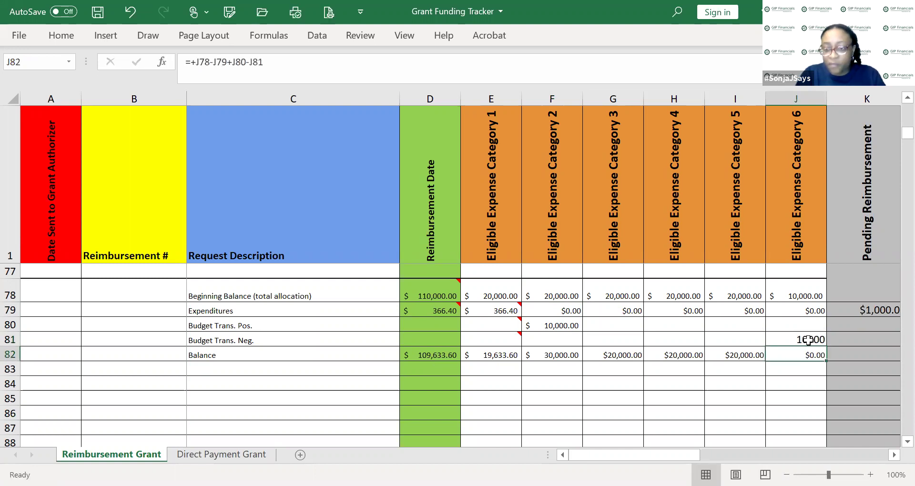
Step: Apply the accounting format to cells J82 and J81 and widen column J so the transfer amount fits
left_click(60, 38)
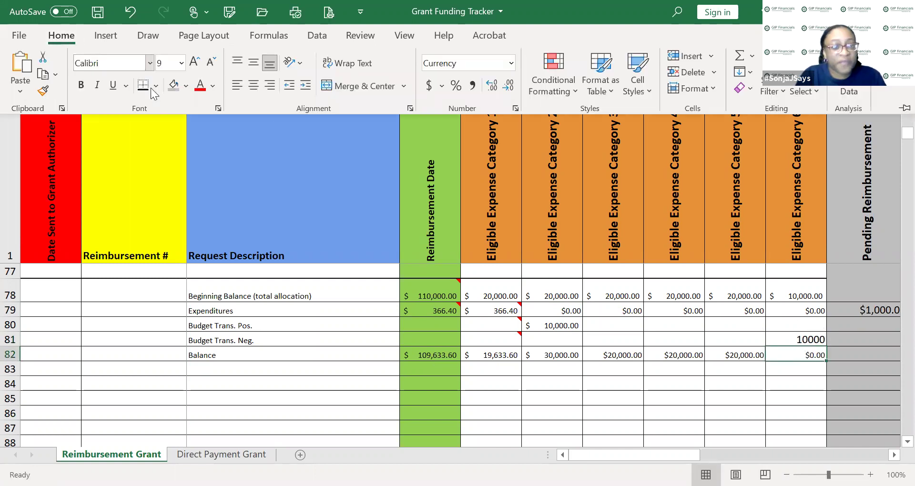
left_click(429, 83)
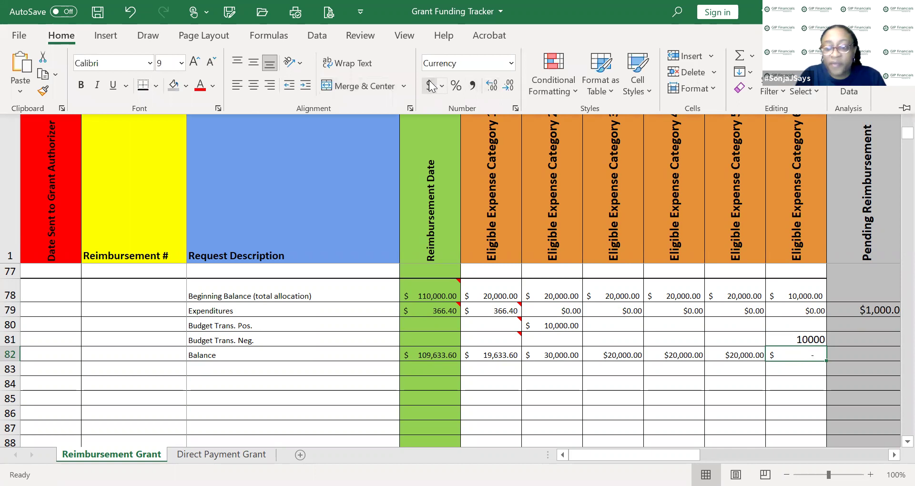
left_click(807, 342)
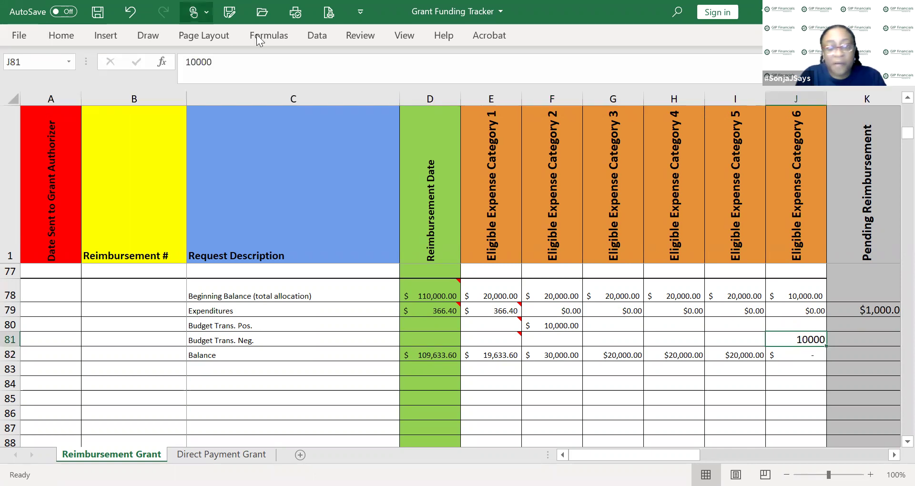
left_click(64, 34)
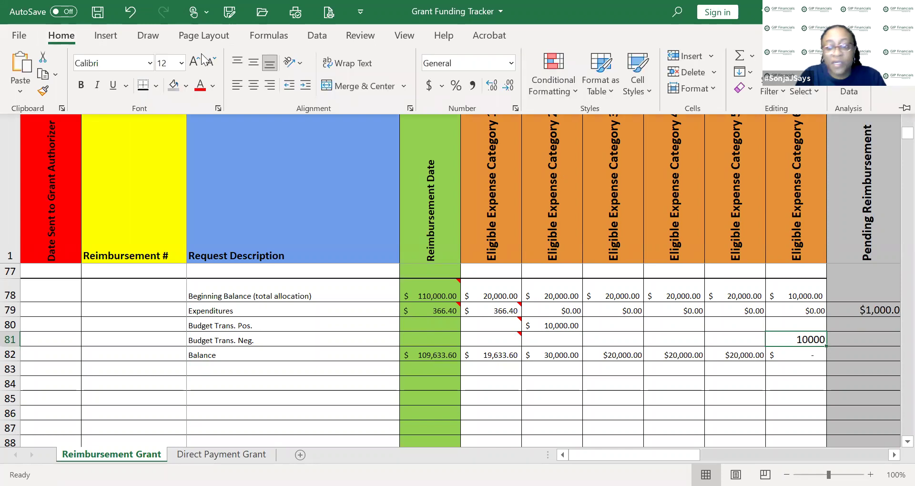
left_click(429, 84)
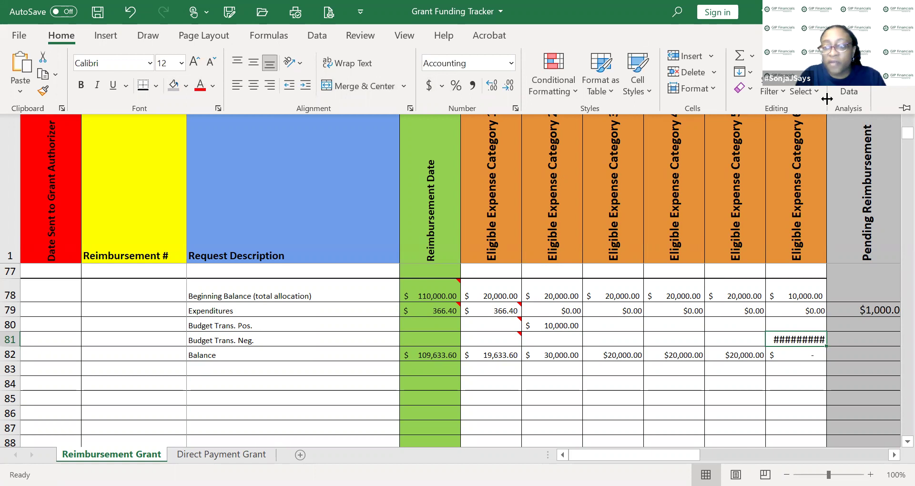
left_click_drag(826, 97, 840, 96)
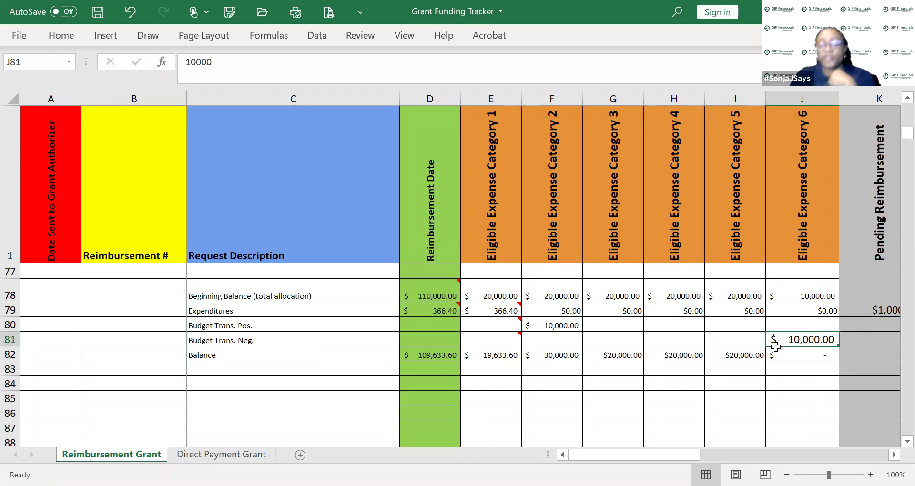
Step: Set the beginning balance of Eligible Expense Category 6 in J78 to 20000
left_click(795, 353)
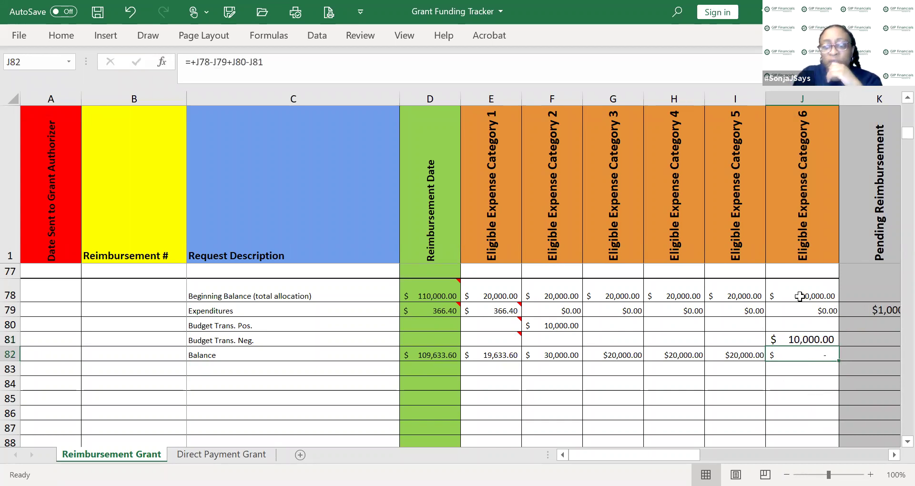
left_click(800, 296)
type("20000")
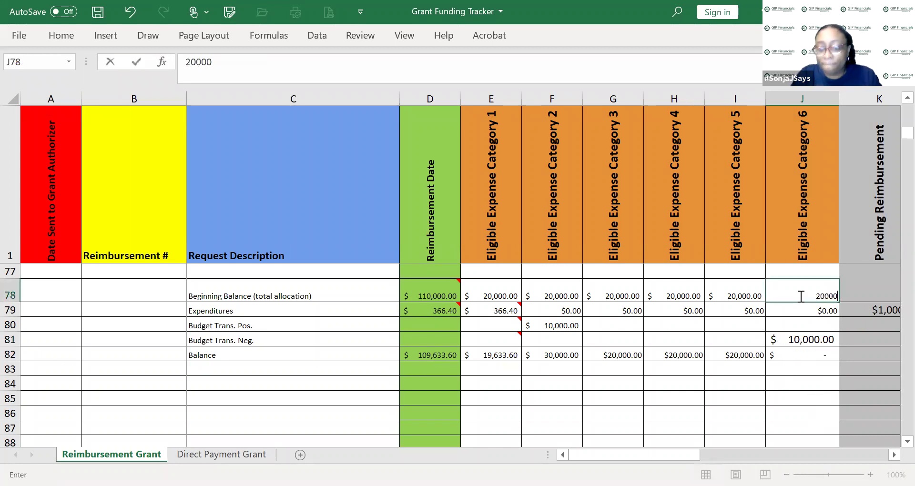
key("Return")
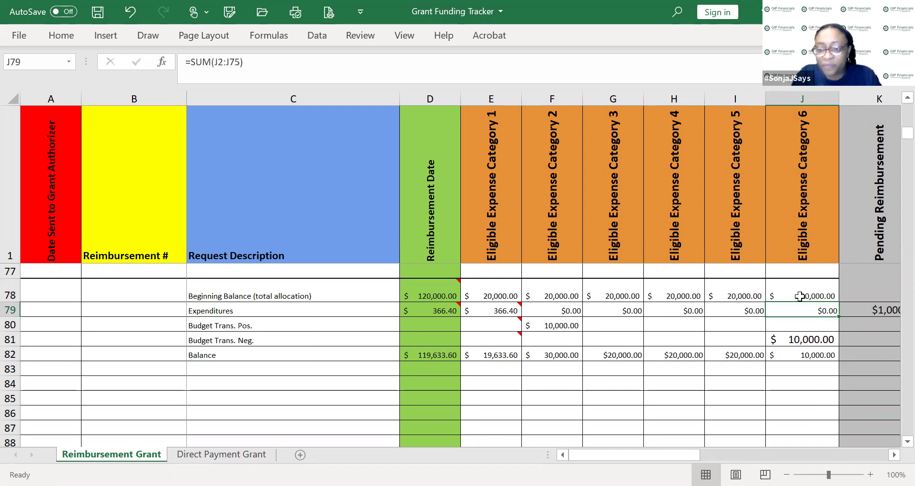
Step: Set the font size of the negative budget transfer amount in J81 to 11
left_click(814, 360)
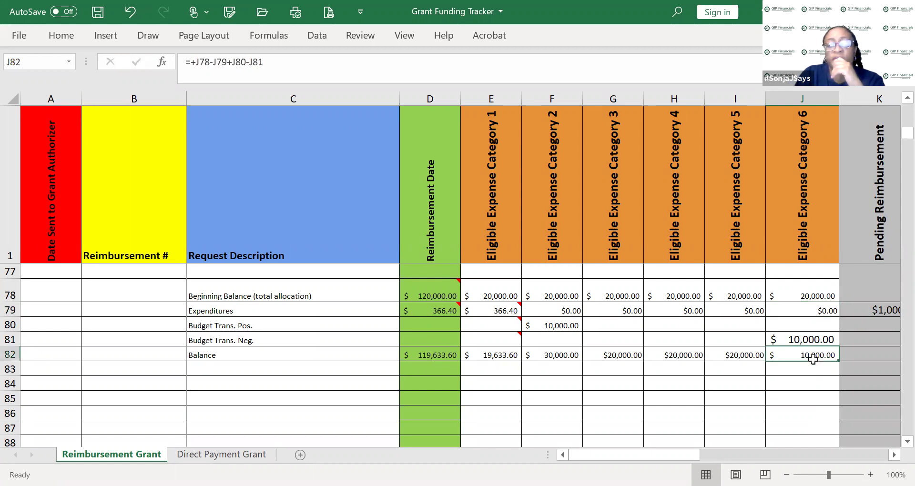
left_click(61, 36)
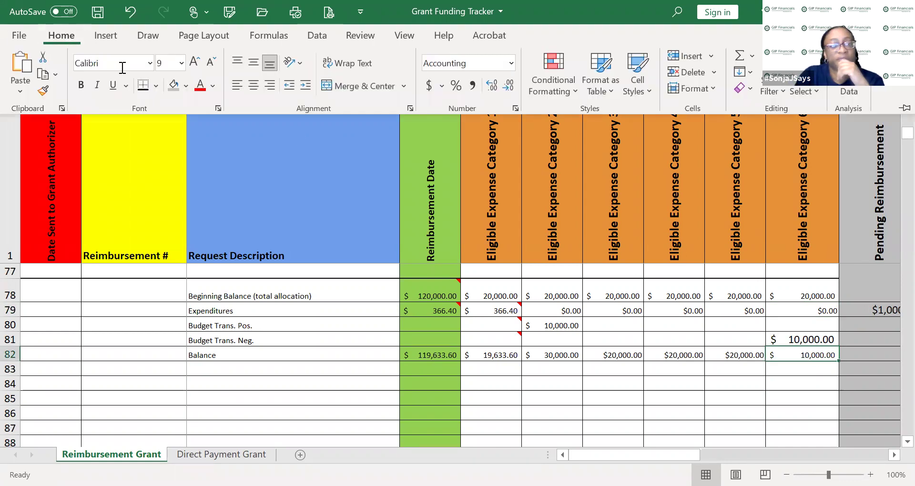
left_click(812, 338)
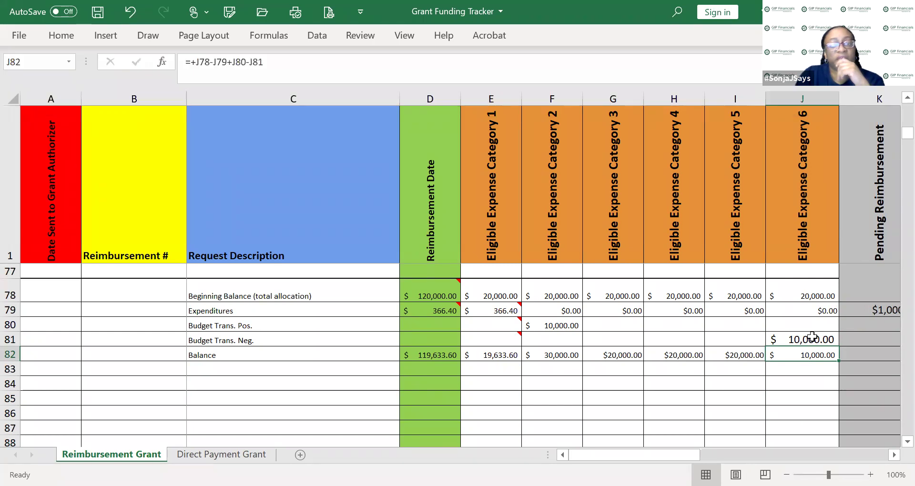
left_click(812, 338)
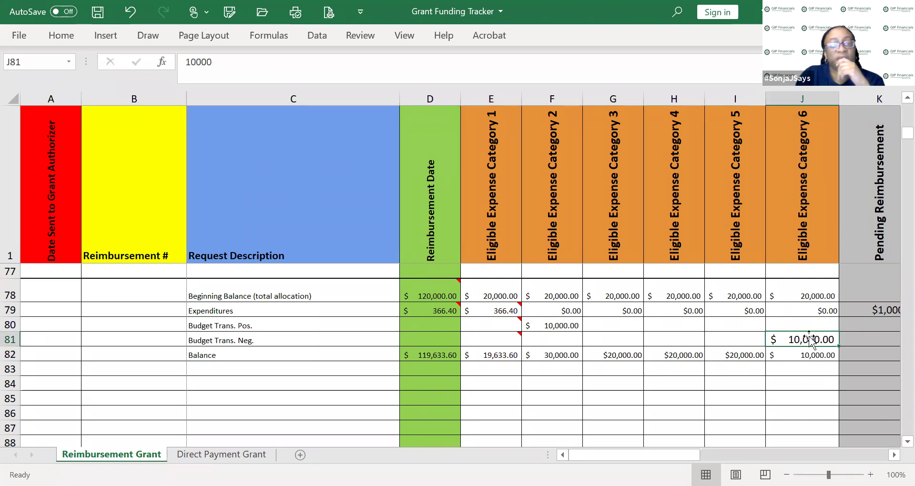
left_click(60, 35)
left_click(181, 66)
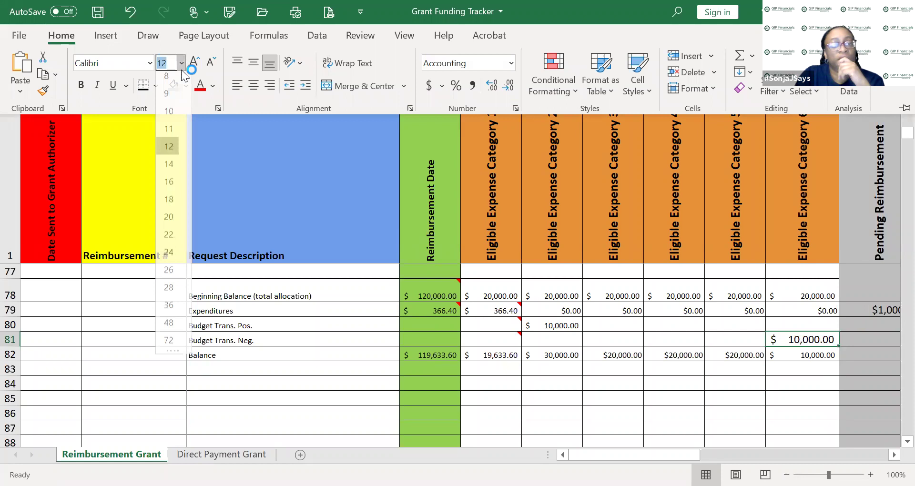
left_click(170, 134)
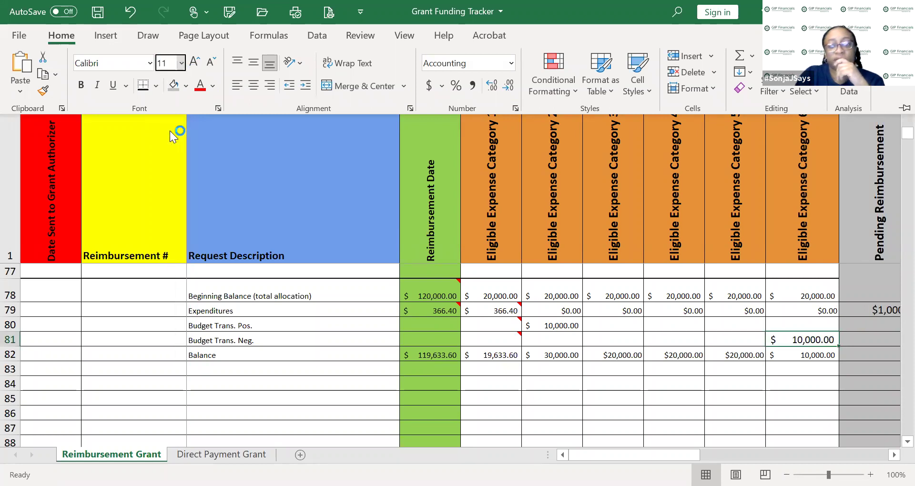
Step: Check the font size of balance cell J82 and set the transfer amount in J81 to the matching size 9
left_click(811, 359)
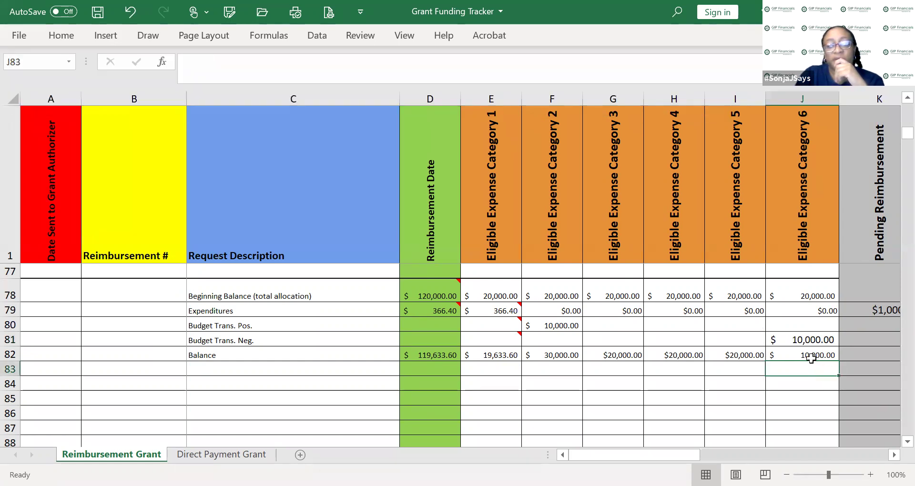
left_click(65, 38)
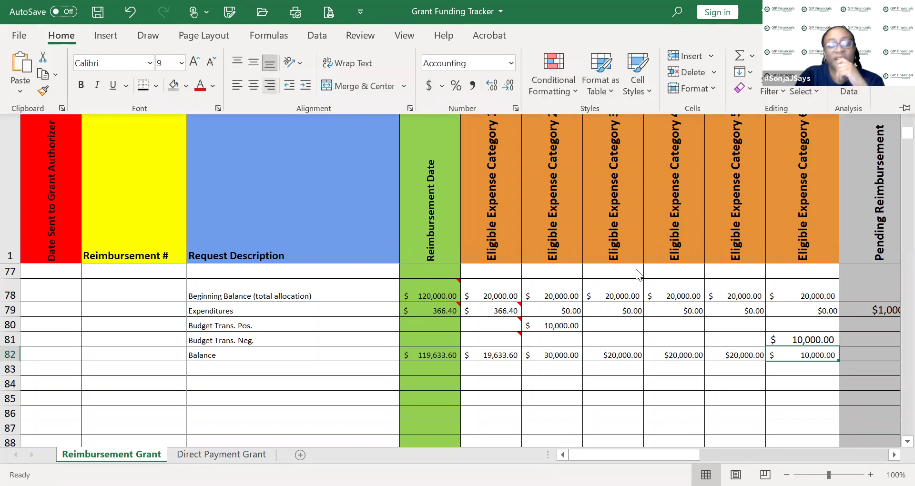
left_click(820, 342)
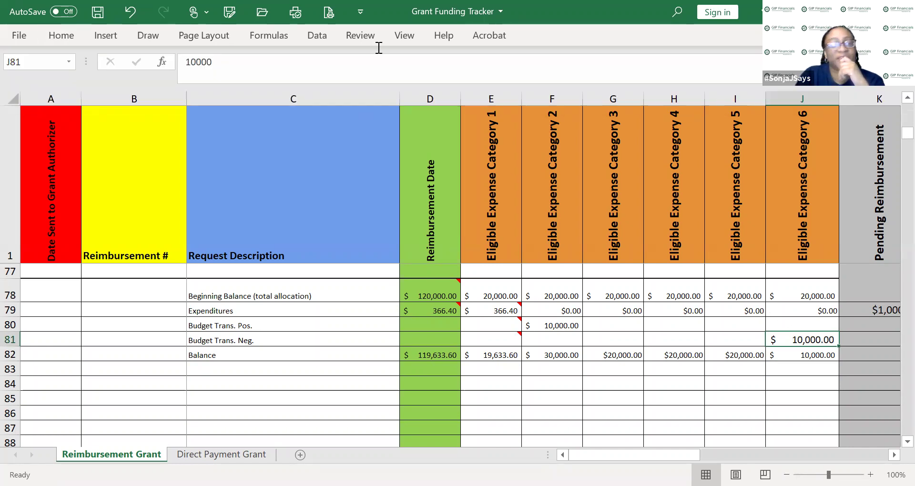
left_click(63, 39)
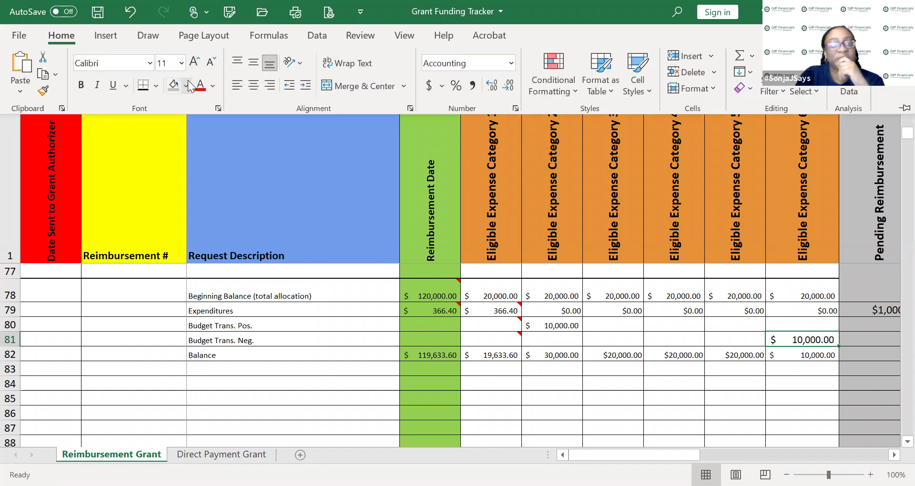
left_click(182, 65)
left_click(172, 98)
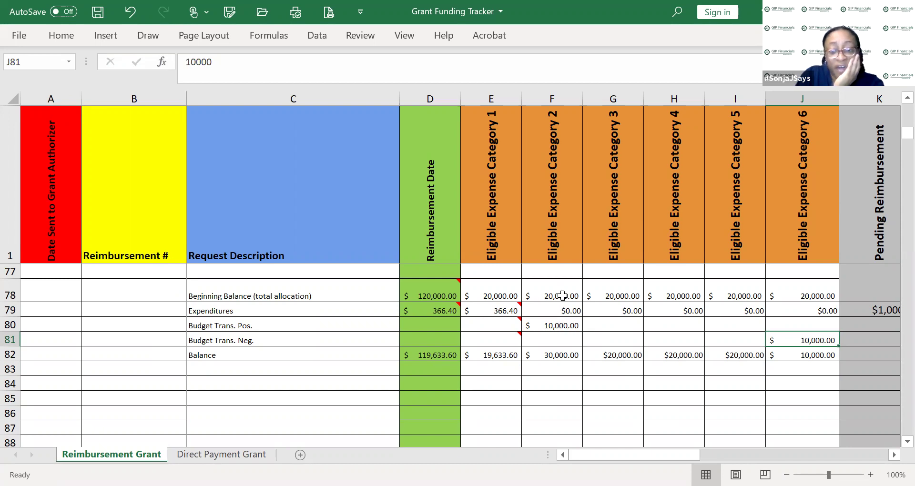
Step: Add a note reading "Budget adjusted 8-1-21" to the positive budget transfer of Eligible Expense Category 2 in F80
left_click(562, 326)
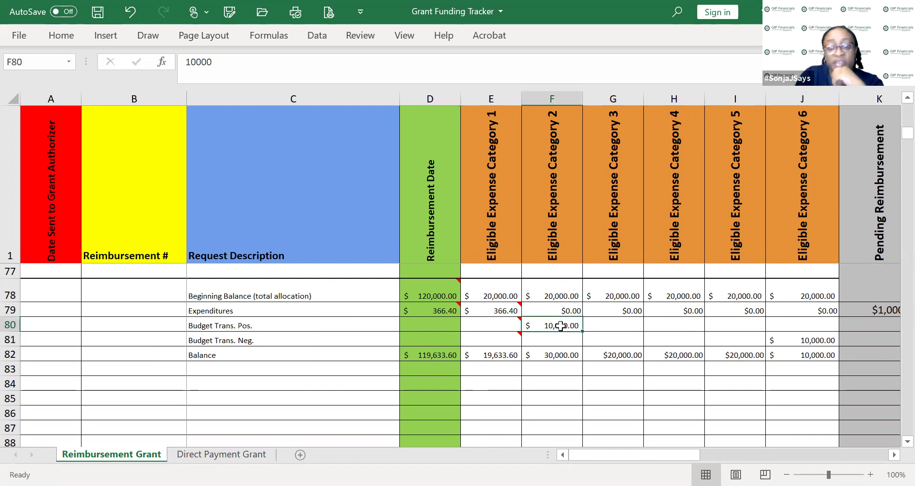
mouse_move(497, 326)
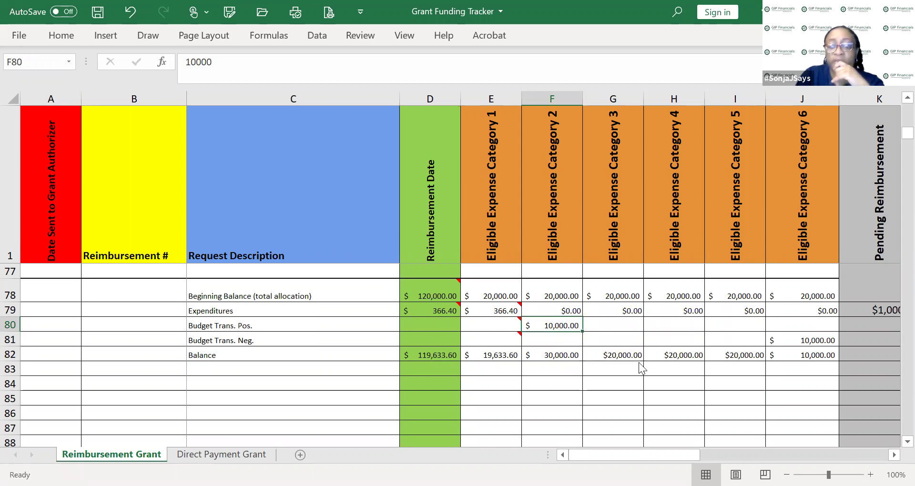
key("shift+F2")
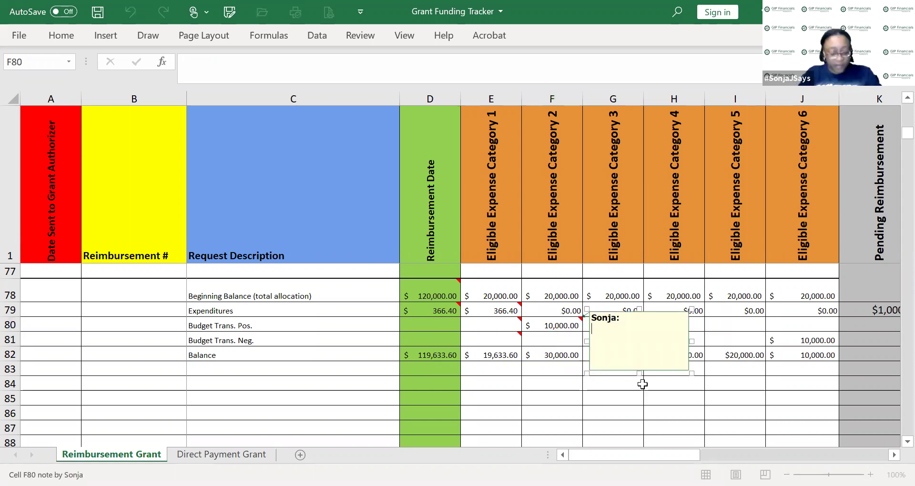
type("Budget adj")
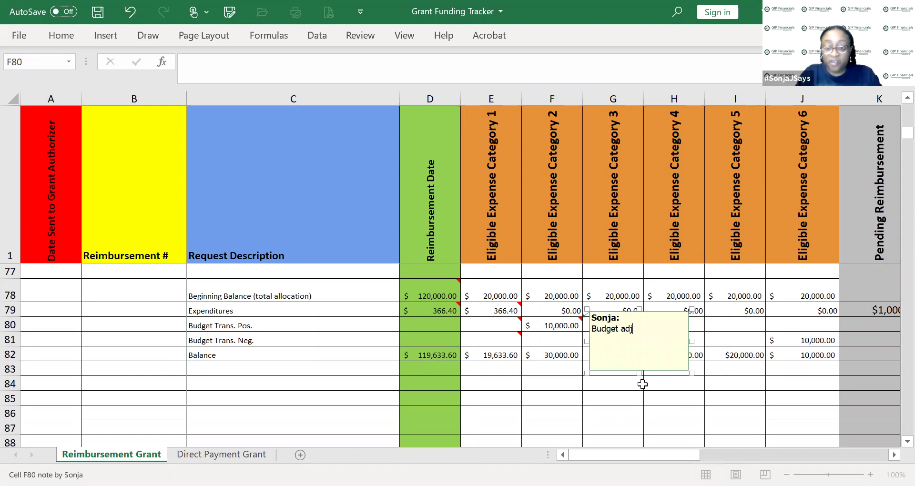
type("usted")
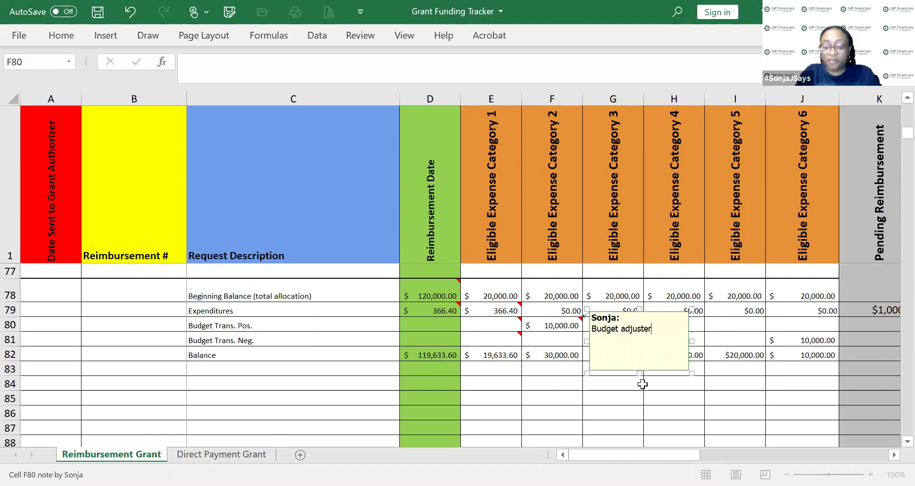
type(" 8-1-21")
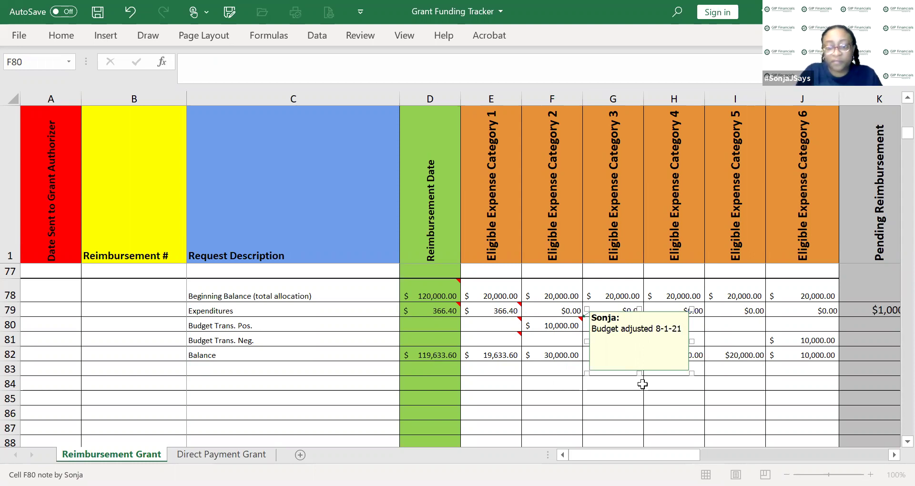
left_click(587, 405)
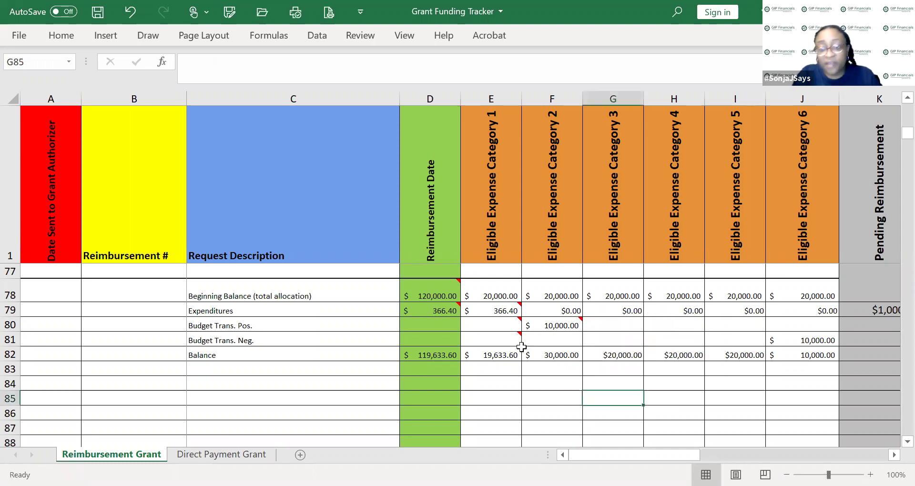
Step: Add a note reading "Budget adjusted 8-1-21" to the negative budget transfer of Eligible Expense Category 6 in J81
left_click(783, 337)
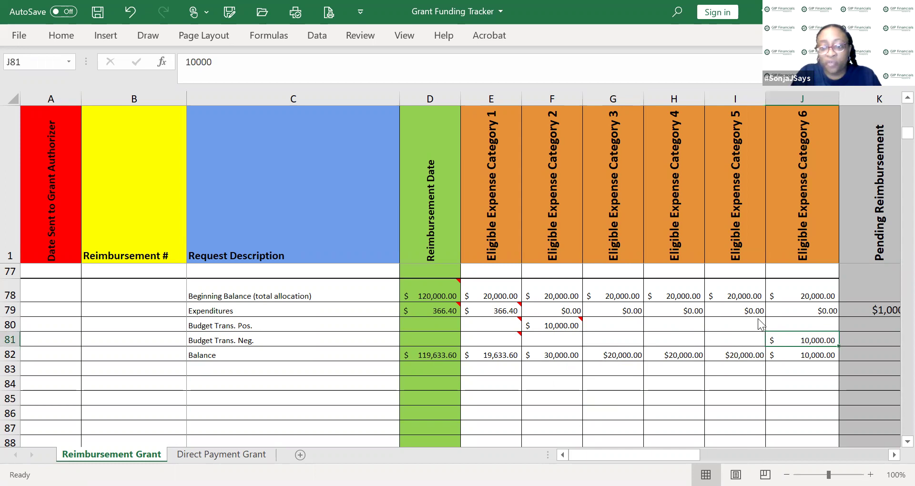
right_click(783, 337)
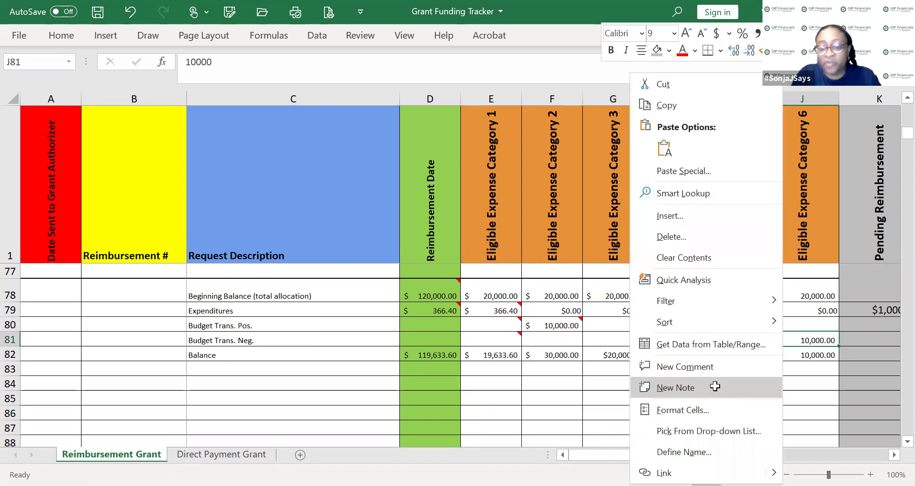
left_click(716, 387)
type("B")
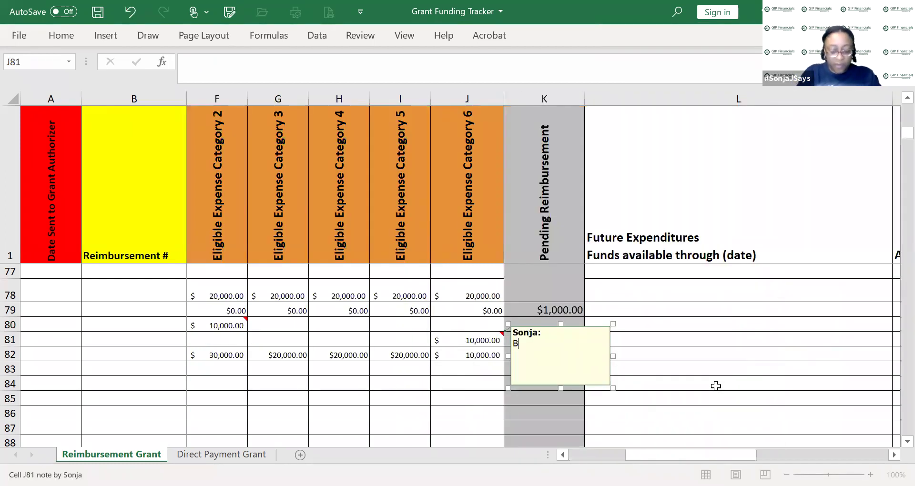
type("udget adjusted")
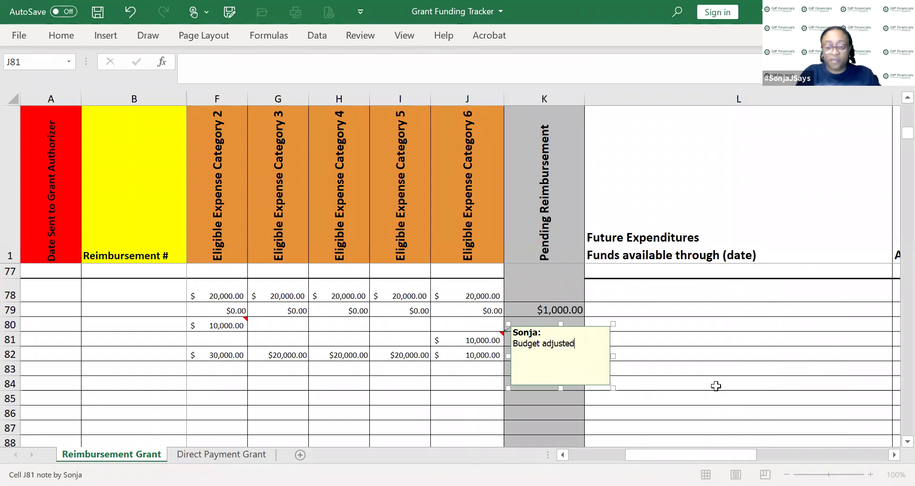
type(" 8-")
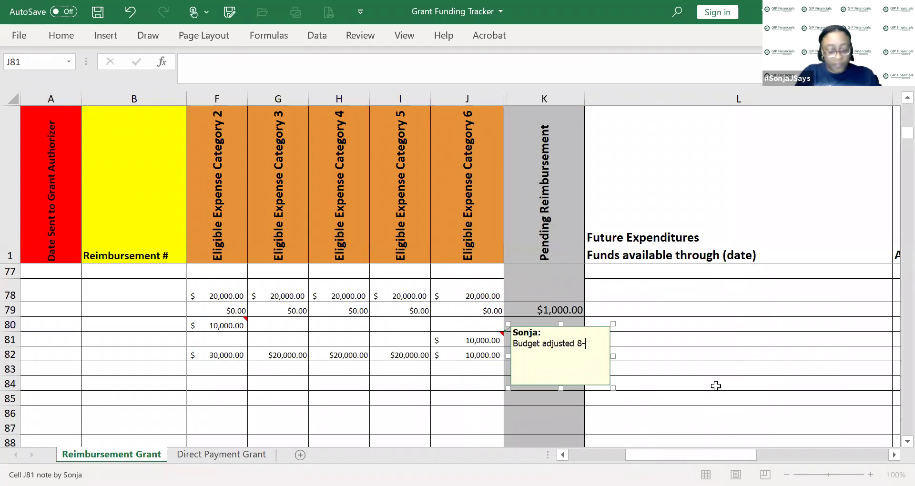
type("1-21")
left_click(716, 386)
left_click_drag(686, 455, 570, 455)
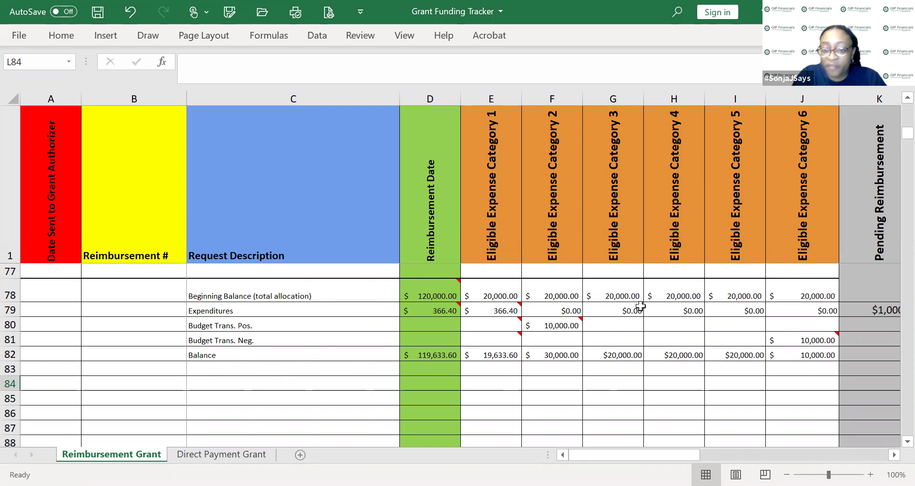
Step: Try a negative budget transfer of 5000 for Eligible Expense Category 2 in F81 and clear the entry again
mouse_move(544, 325)
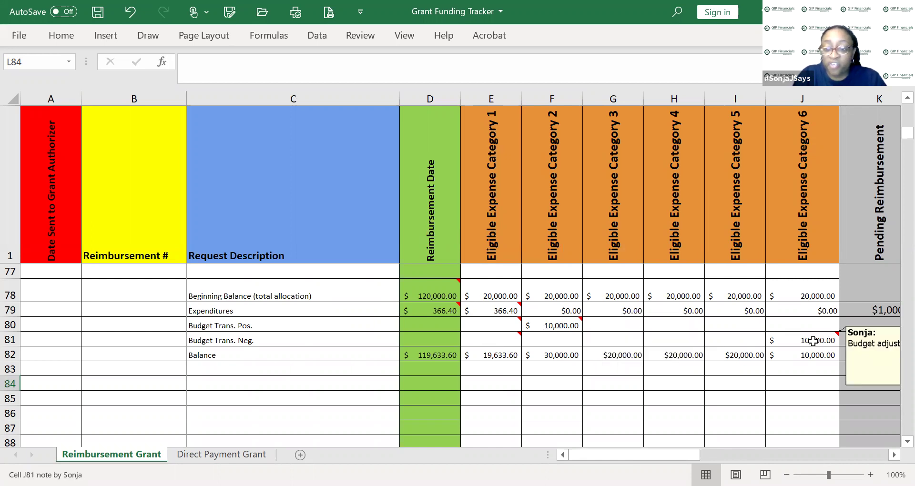
mouse_move(826, 339)
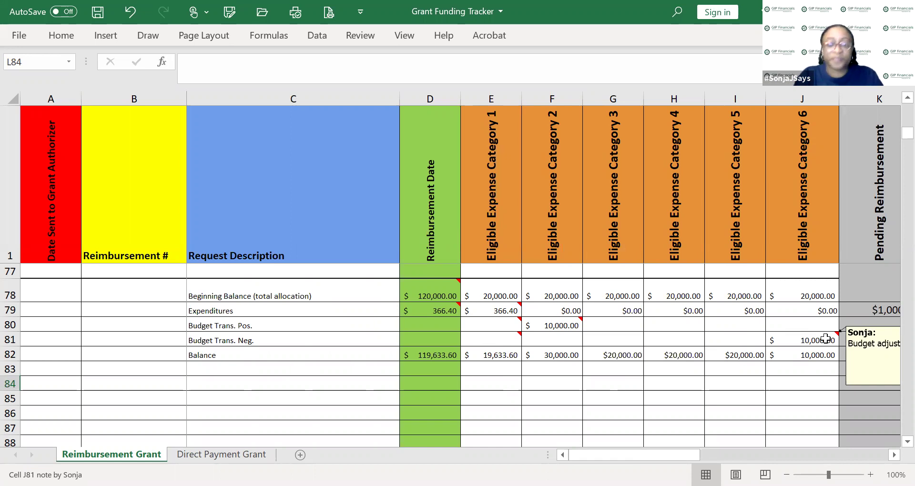
mouse_move(560, 327)
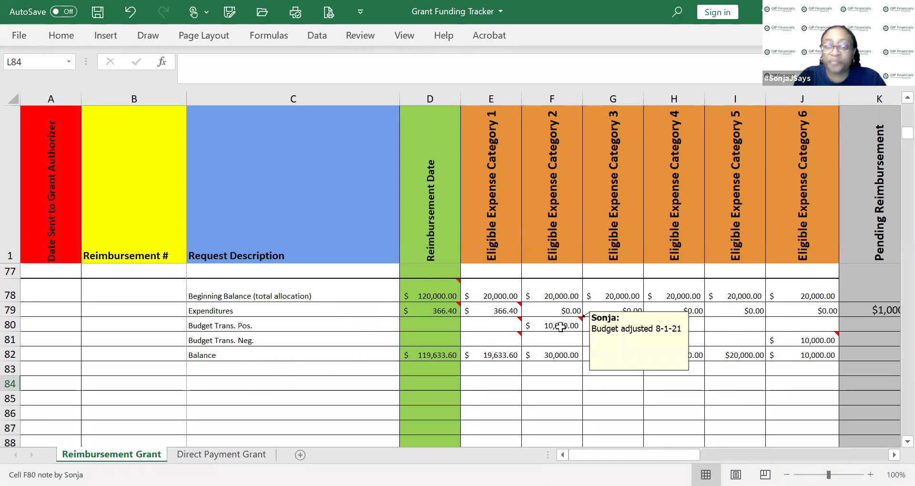
left_click(561, 327)
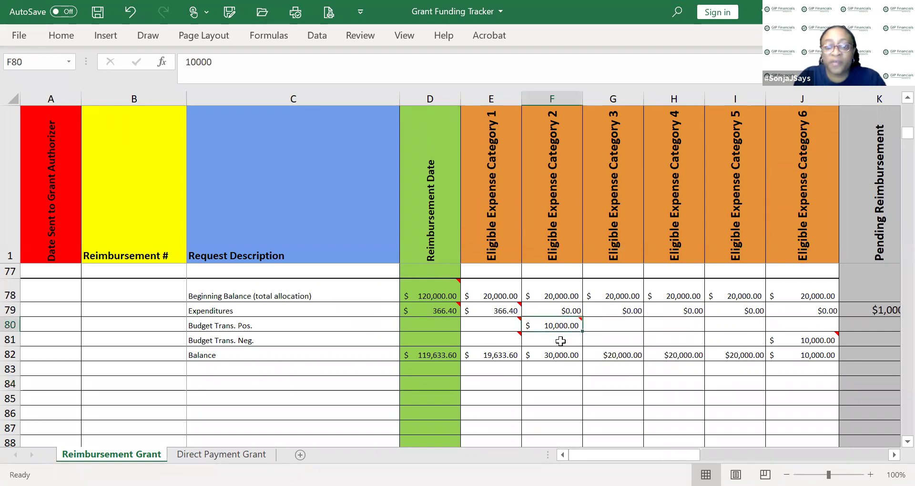
left_click(560, 341)
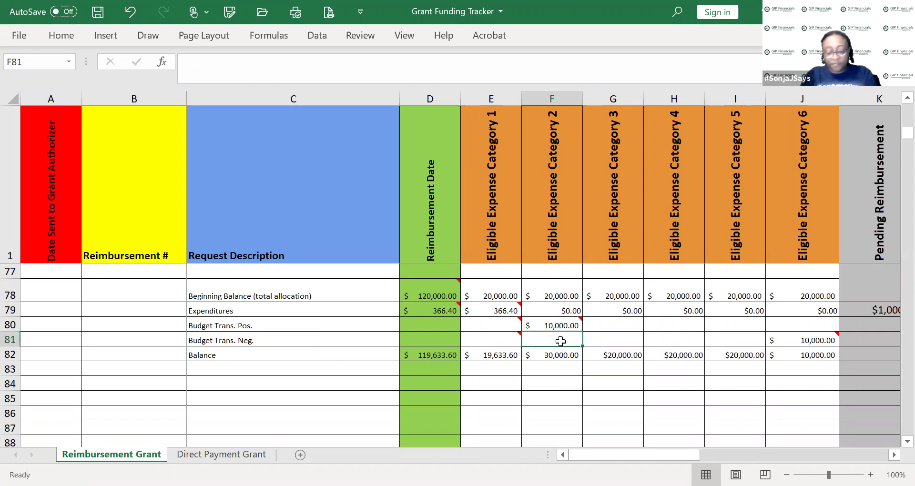
type("5000")
key("Return")
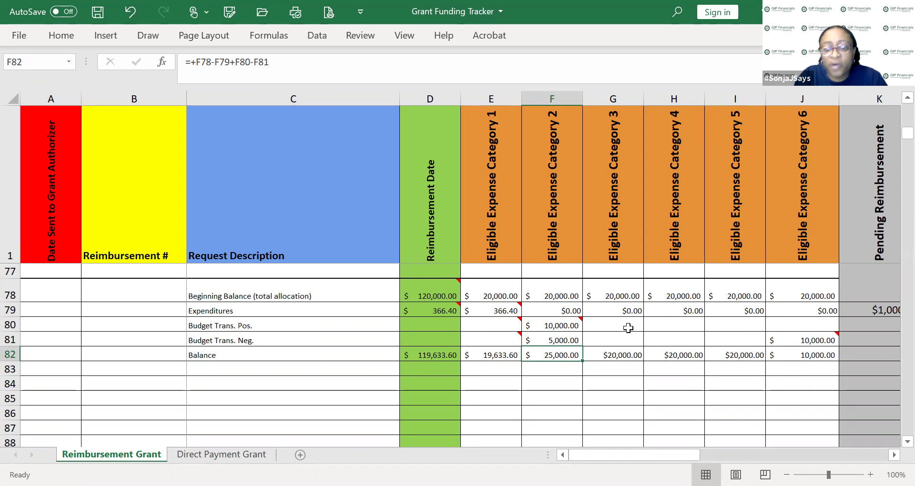
left_click(573, 339)
key("Delete")
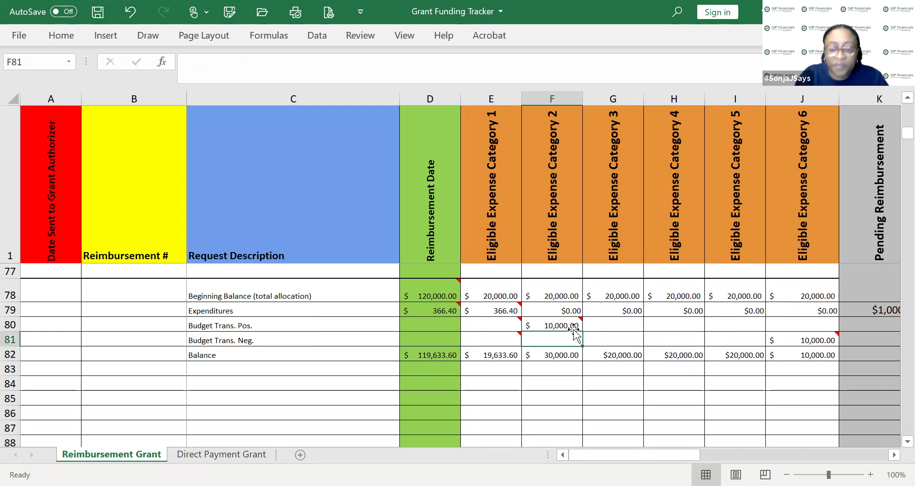
Step: Change the positive budget transfer of Eligible Expense Category 2 in F80 to 15000
left_click(567, 323)
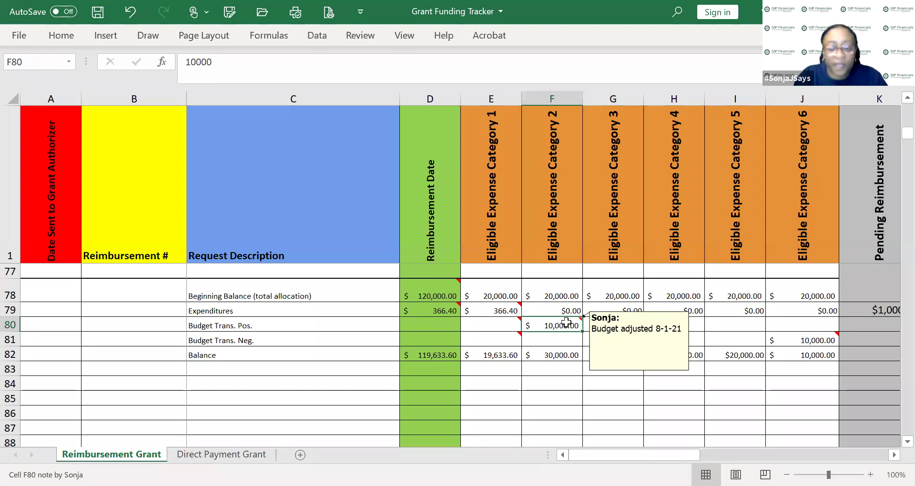
type("15000")
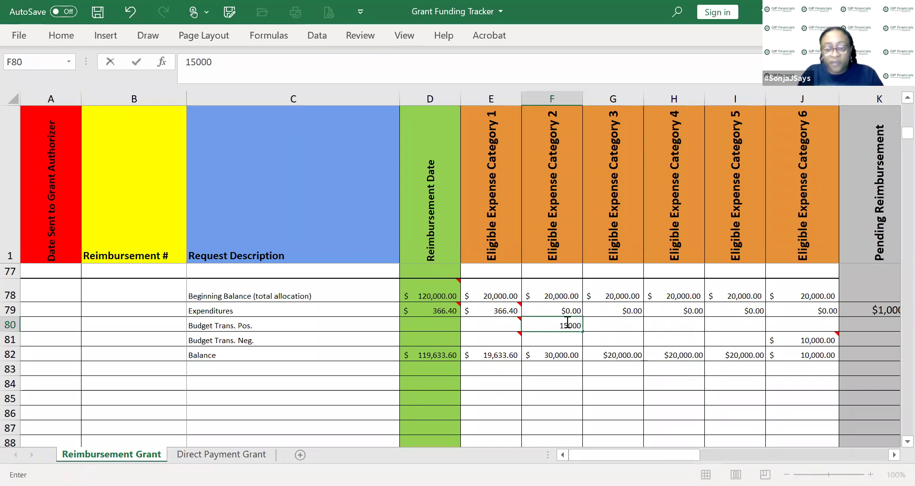
key("Return")
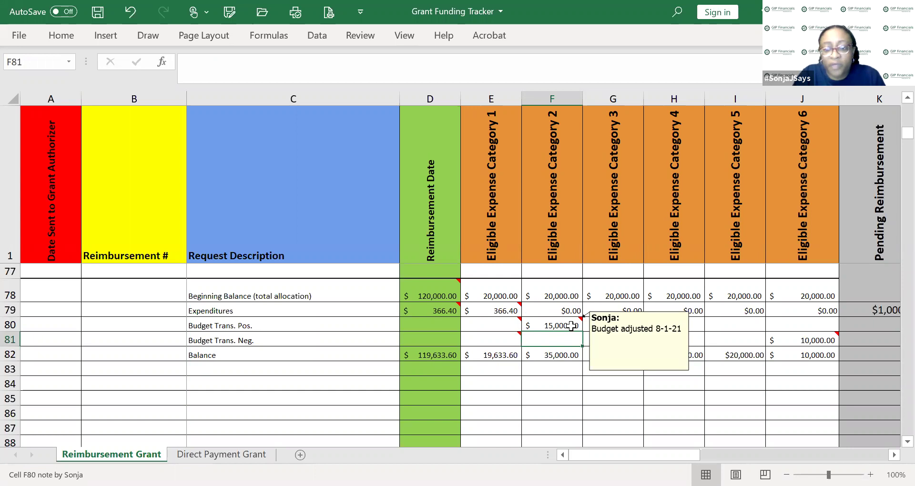
Step: Change the note on the positive budget transfer in F80 to read "1. Budget adjusted (added 10k) 8-1-21"
right_click(572, 326)
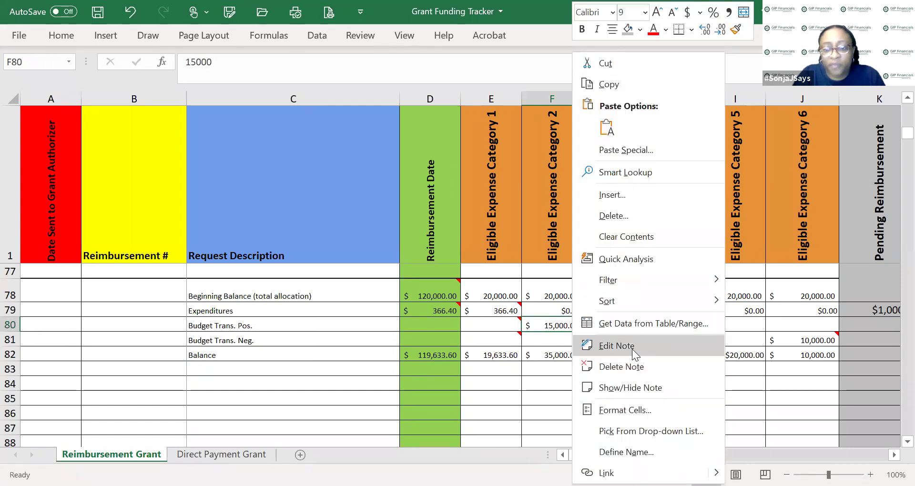
left_click(632, 347)
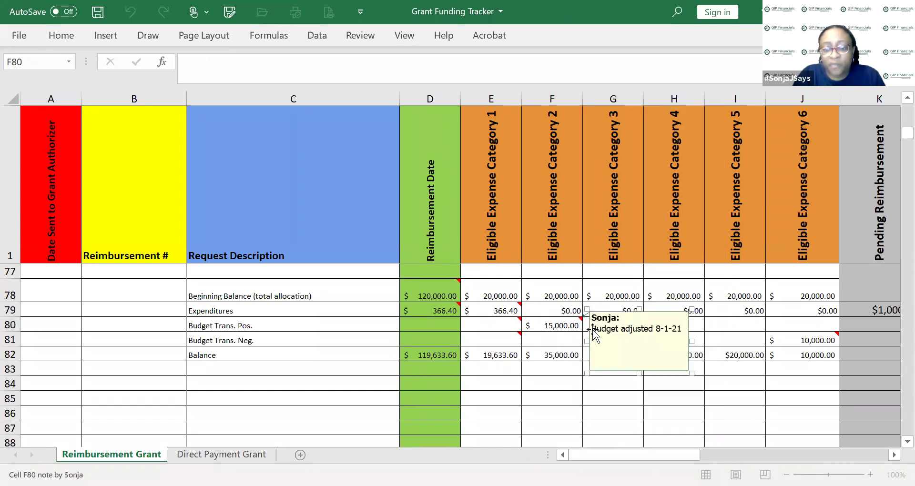
left_click(594, 329)
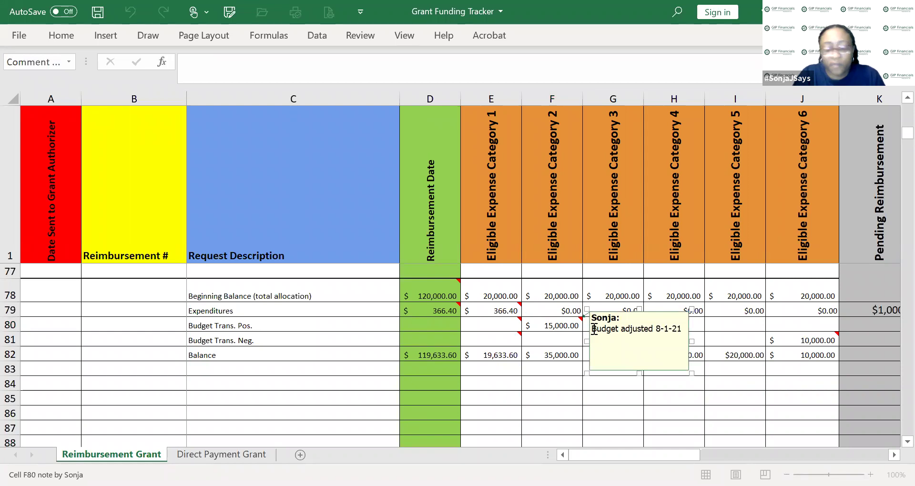
type("1.")
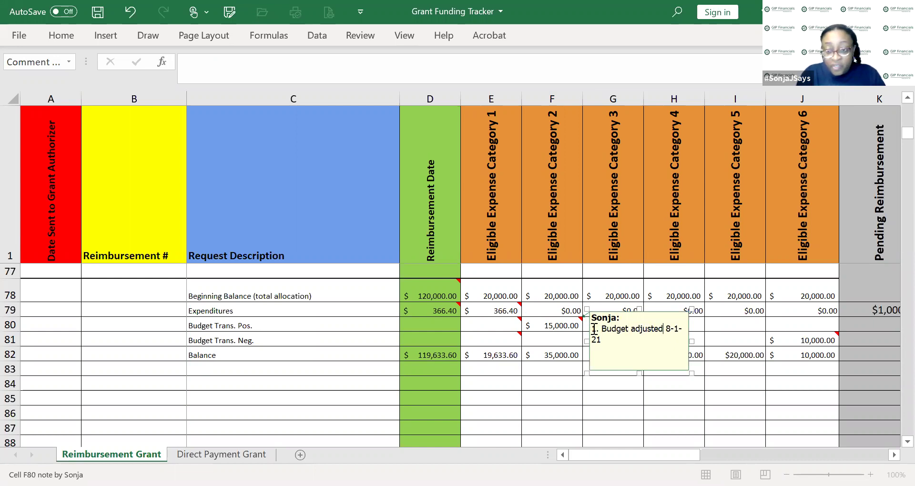
type("(added ")
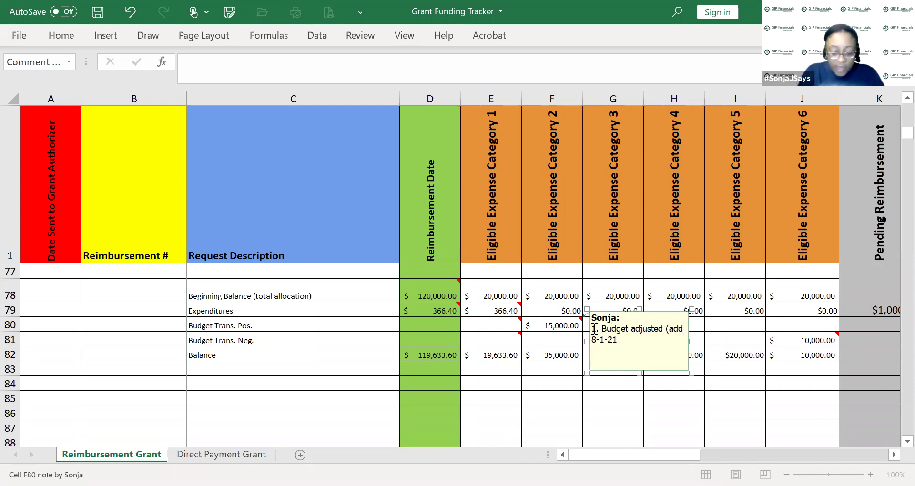
type("10k) 8-1-21")
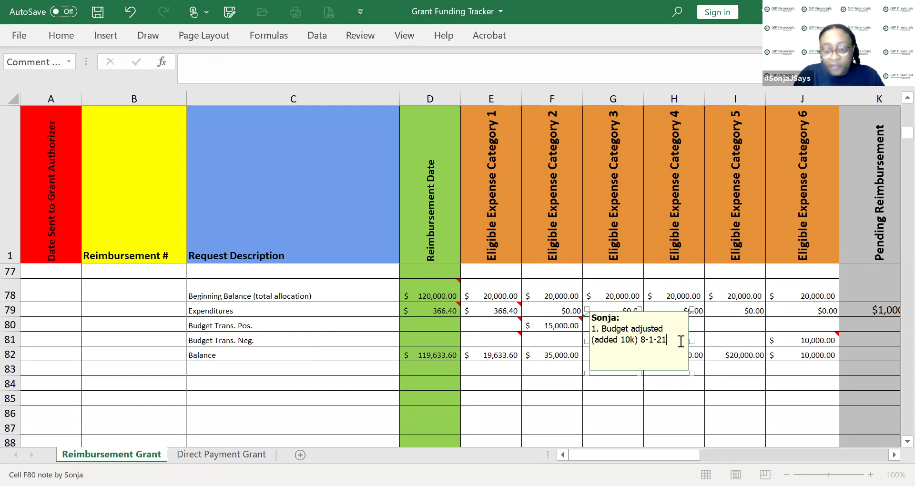
Step: Add a second line reading "2. Budget adjusted (added 5k) 8-1-21" to the note in F80
type("2")
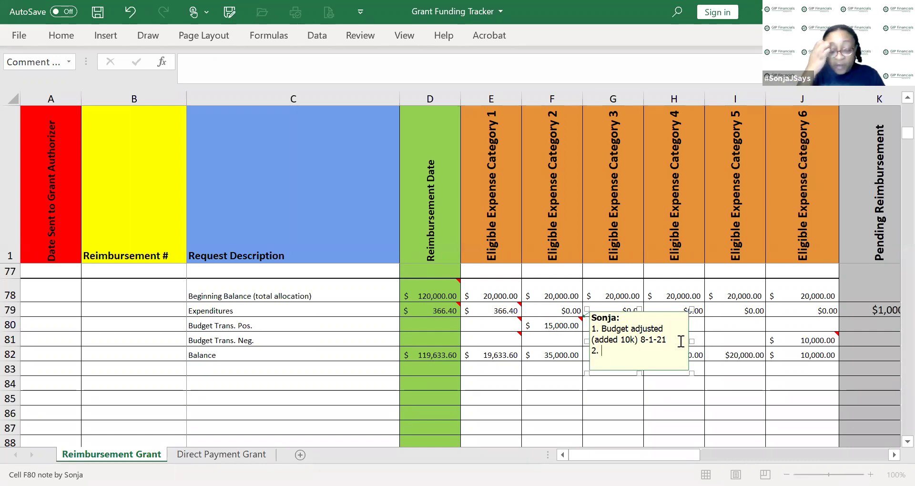
type(". Budg")
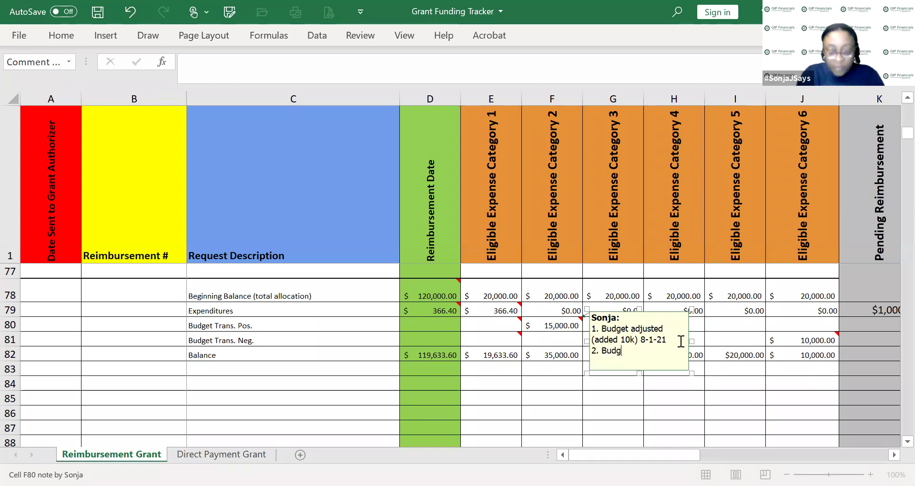
type("et adjusted")
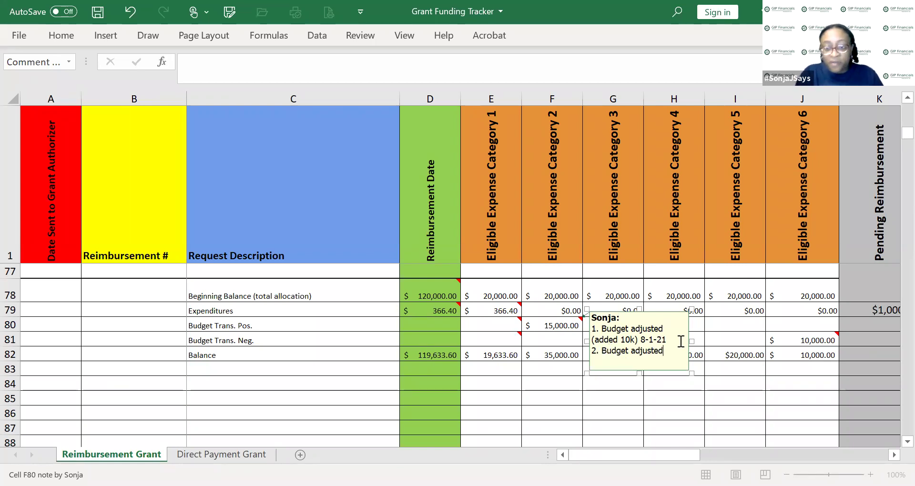
type(" (added")
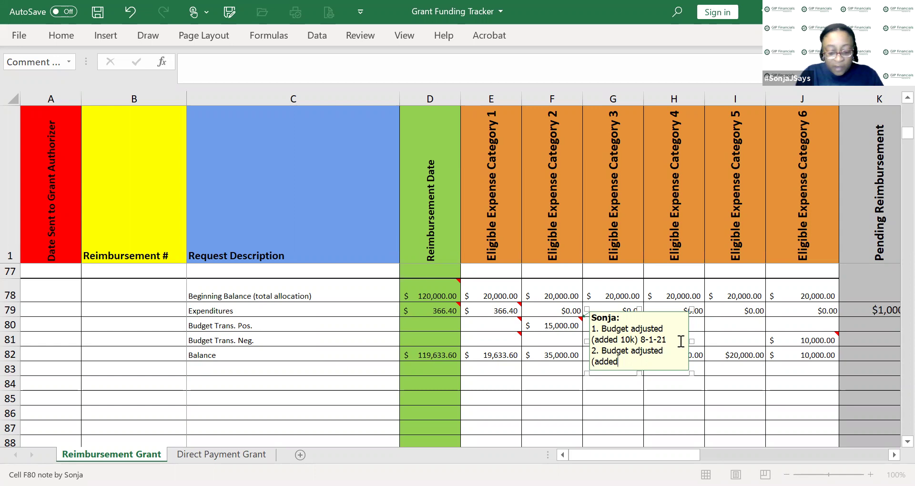
type(" 5k)")
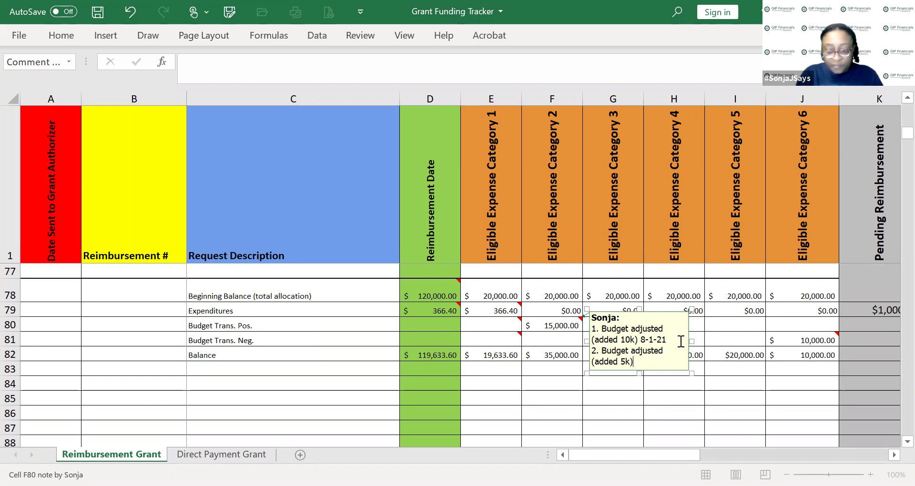
type(" 8-")
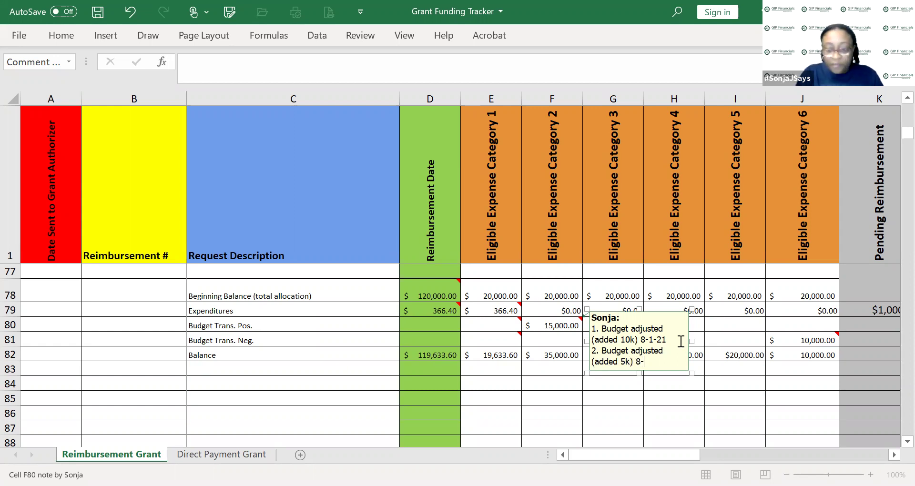
type("1-21")
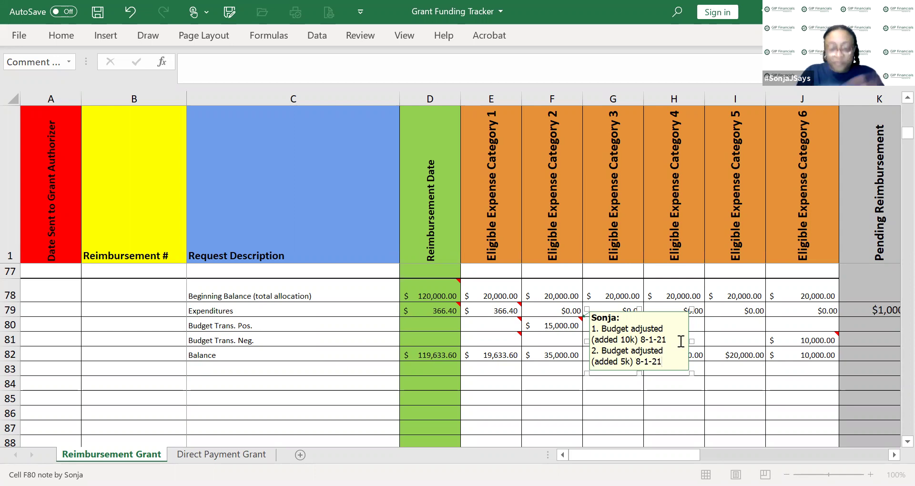
left_click(728, 403)
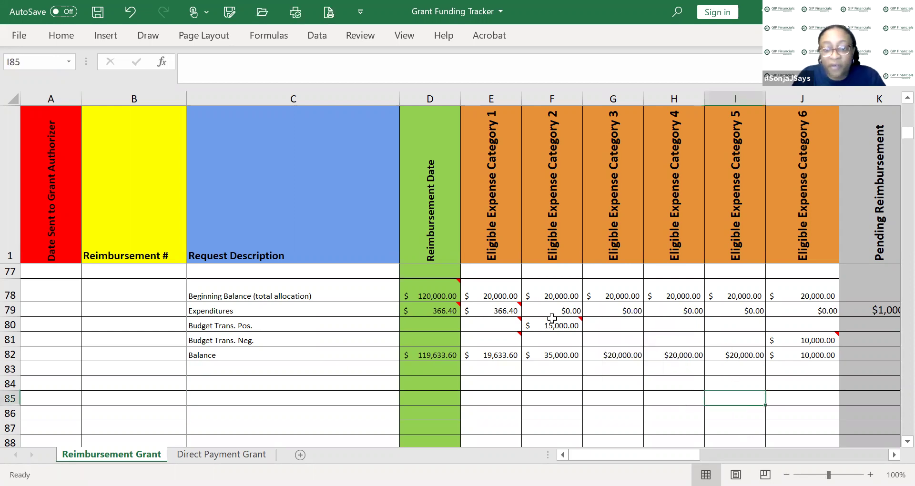
Step: Enter a negative budget transfer of 5000 for Eligible Expense Category 3 in G81
left_click(629, 340)
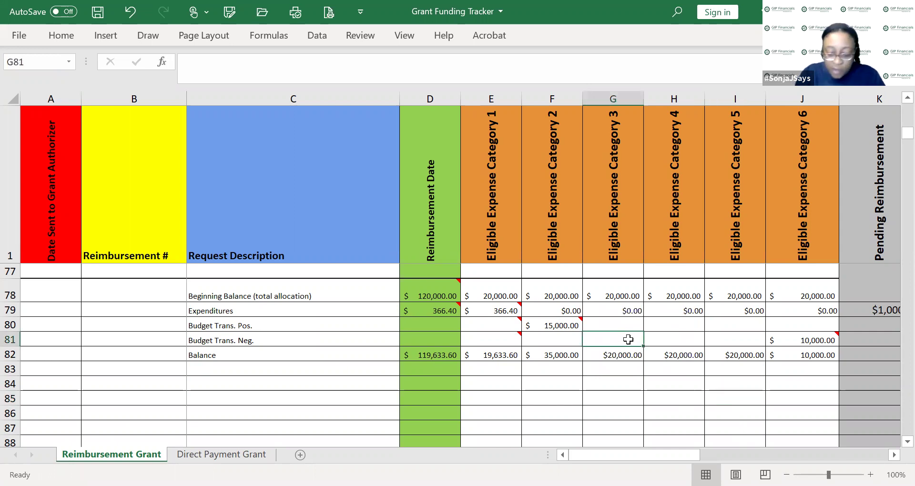
type("5")
key("Return")
key("Return")
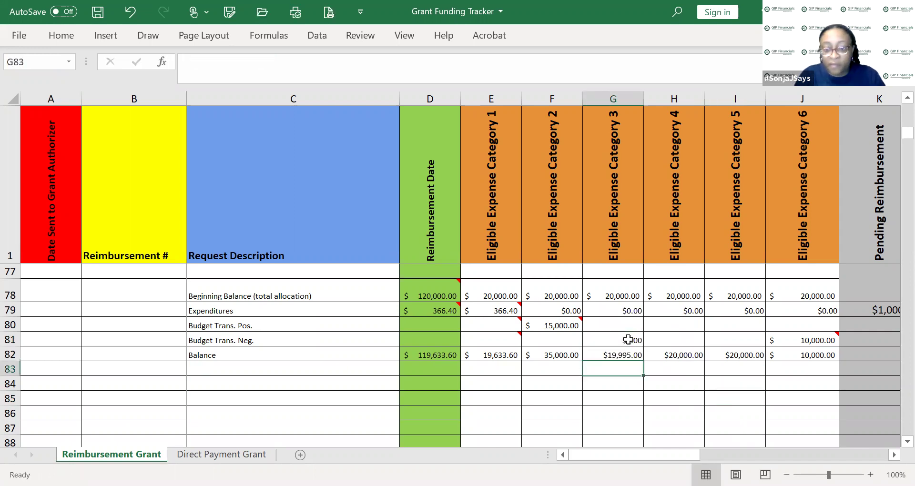
left_click(630, 337)
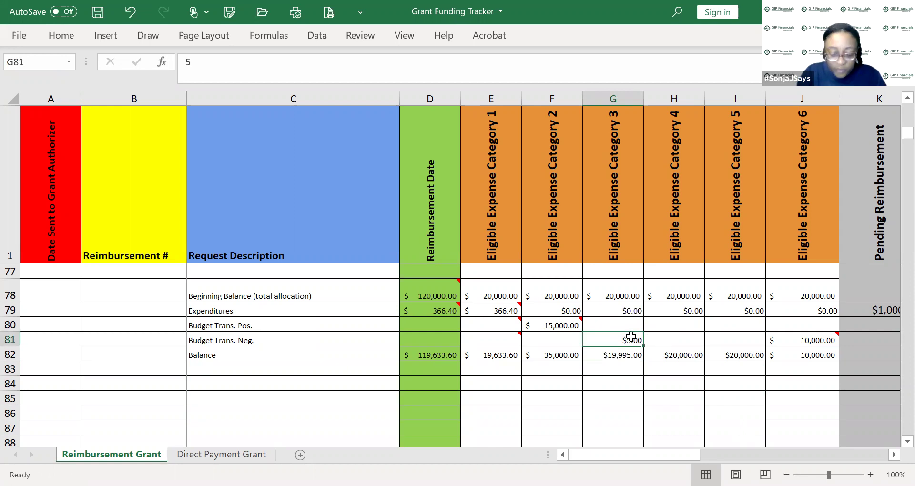
type("5,")
type("000")
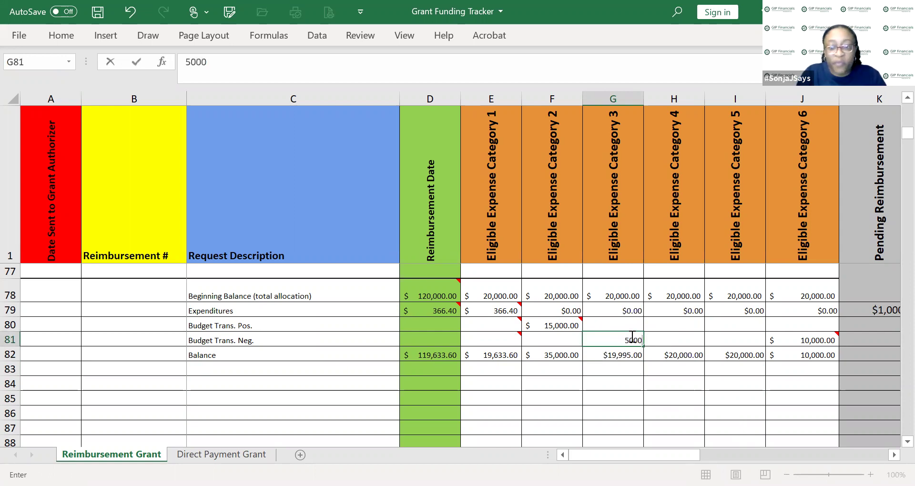
key("Return")
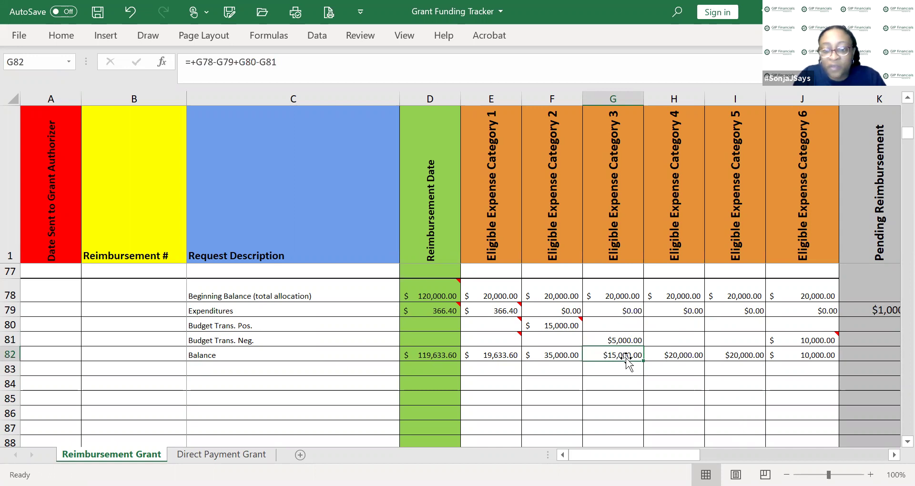
Step: Add a note reading "Budget adjusted (minus 5k) 8-1-21" to the negative budget transfer of Eligible Expense Category 3 in G81
left_click(625, 340)
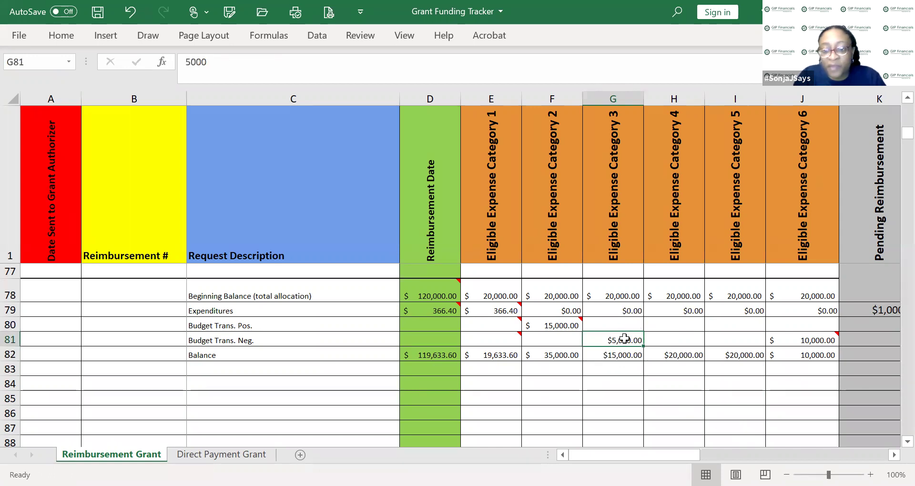
right_click(626, 339)
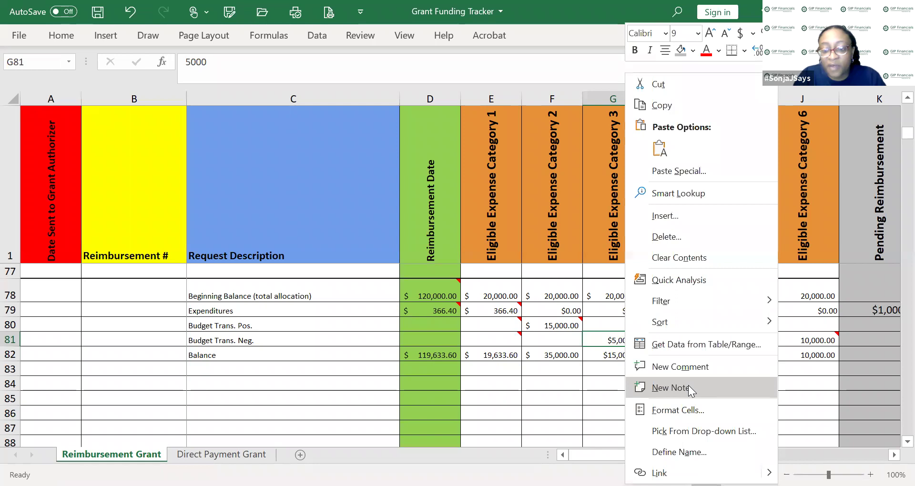
left_click(688, 385)
type("Budget ")
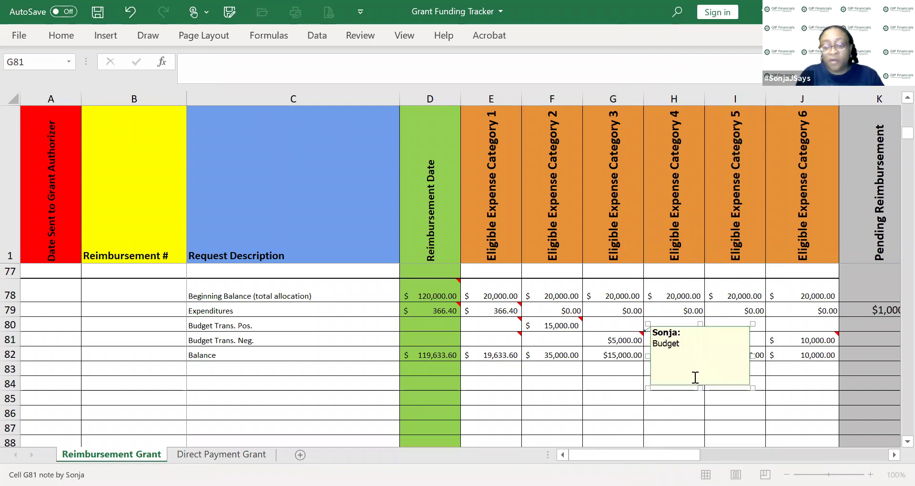
type("adjusted")
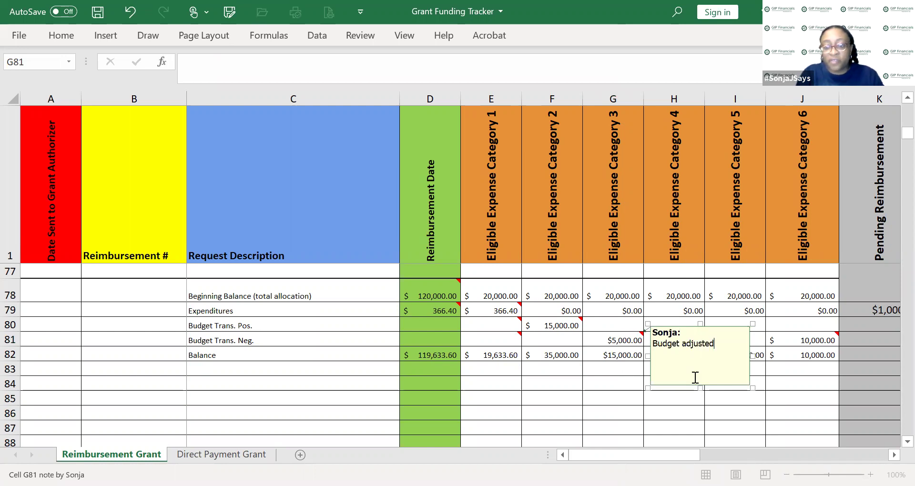
type(" (minus 5k) 8-1-21")
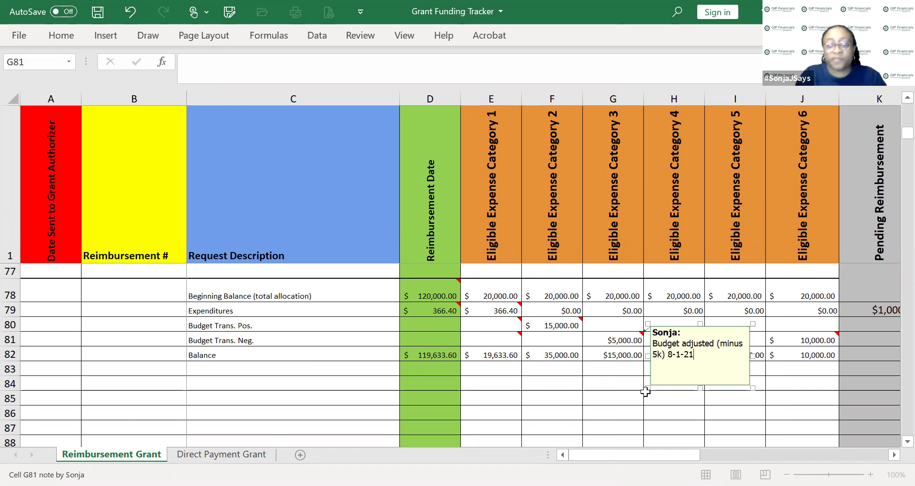
left_click(578, 411)
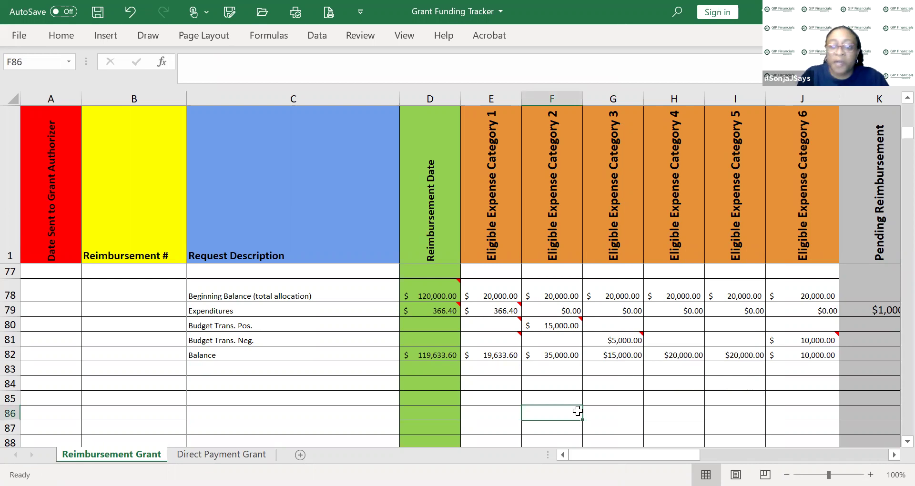
left_click(569, 337)
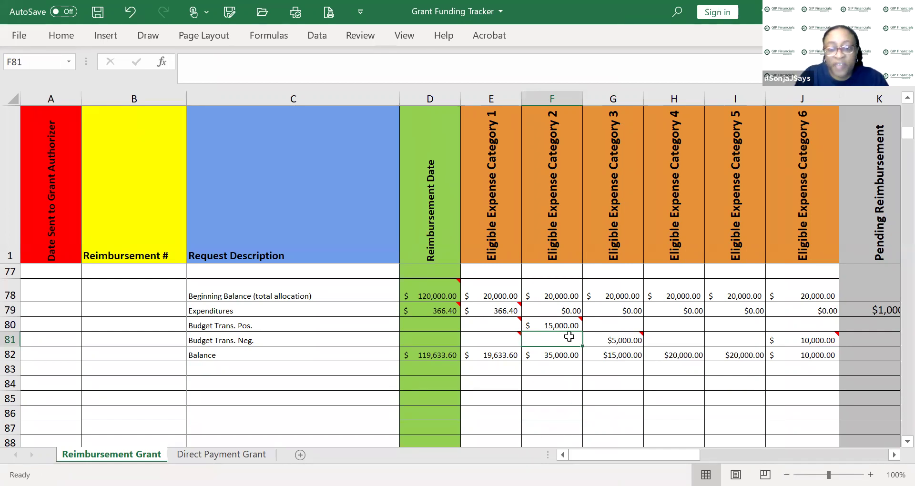
left_click(567, 359)
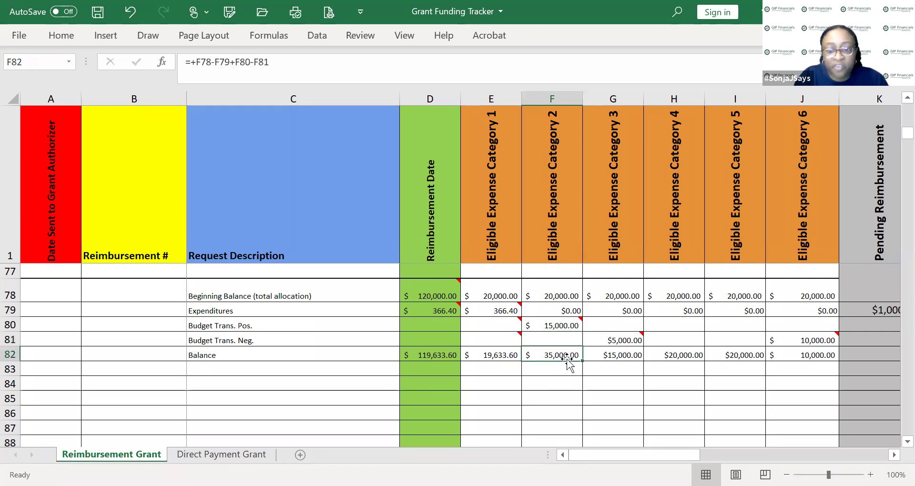
left_click(567, 339)
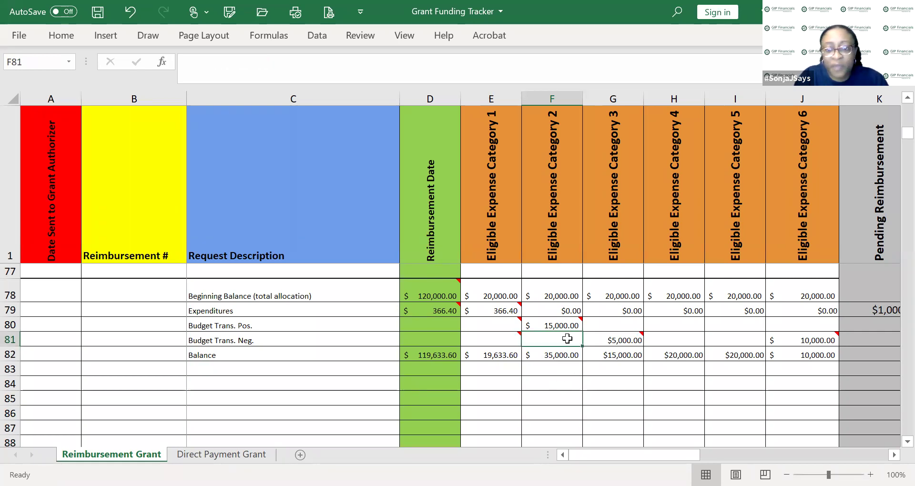
right_click(567, 338)
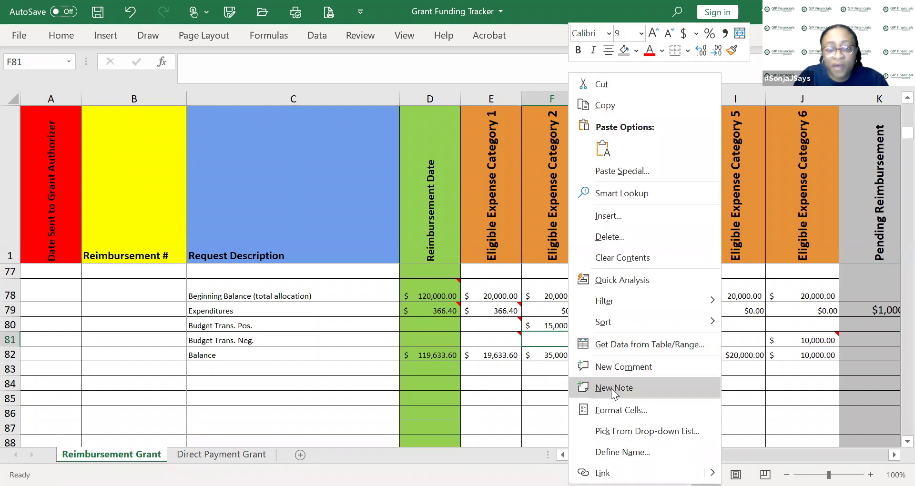
Step: Enter a negative budget transfer of 5000 for Eligible Expense Category 2 in F81 and a positive transfer of 5000 for Category 4 in H80
left_click(558, 341)
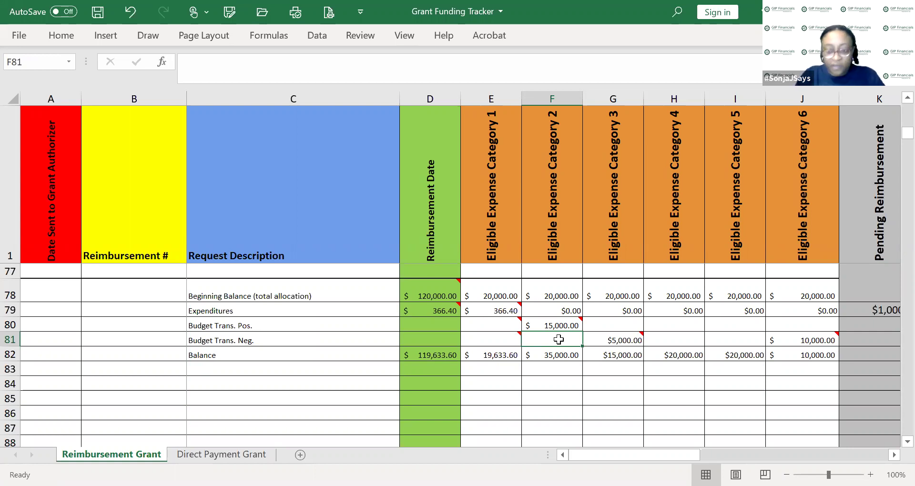
type("5,")
type("000")
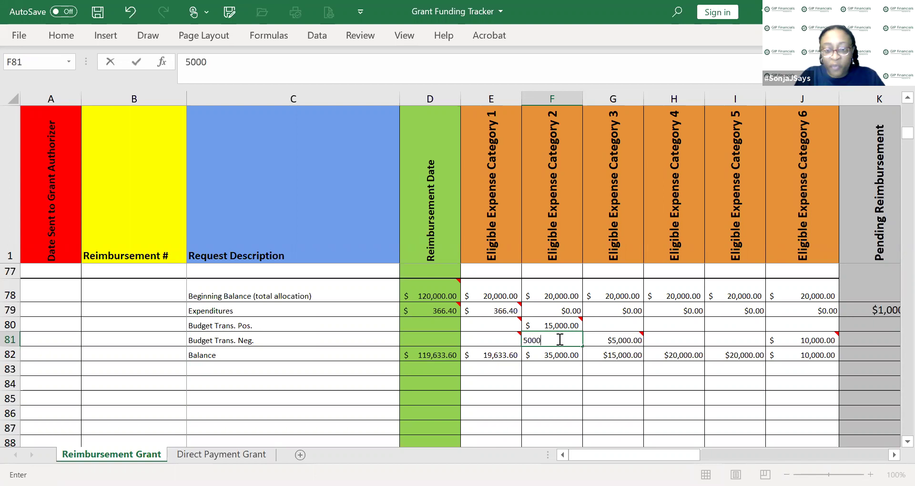
key("Return")
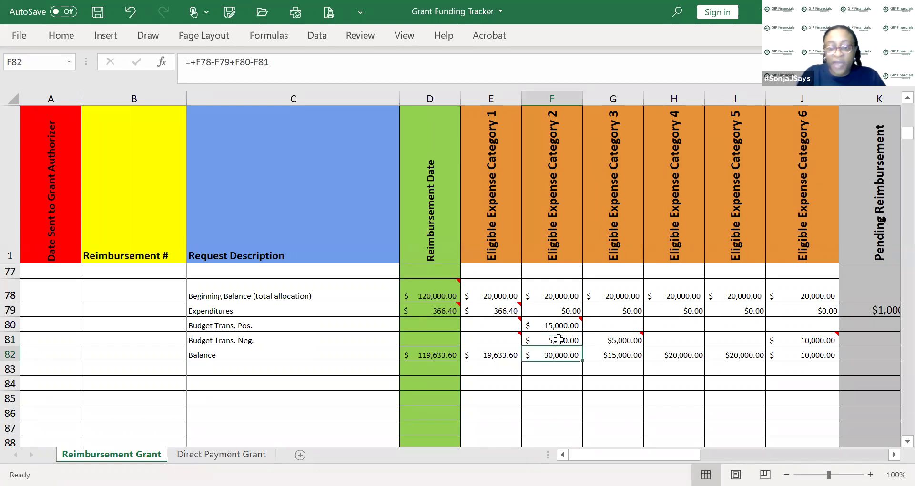
left_click(690, 327)
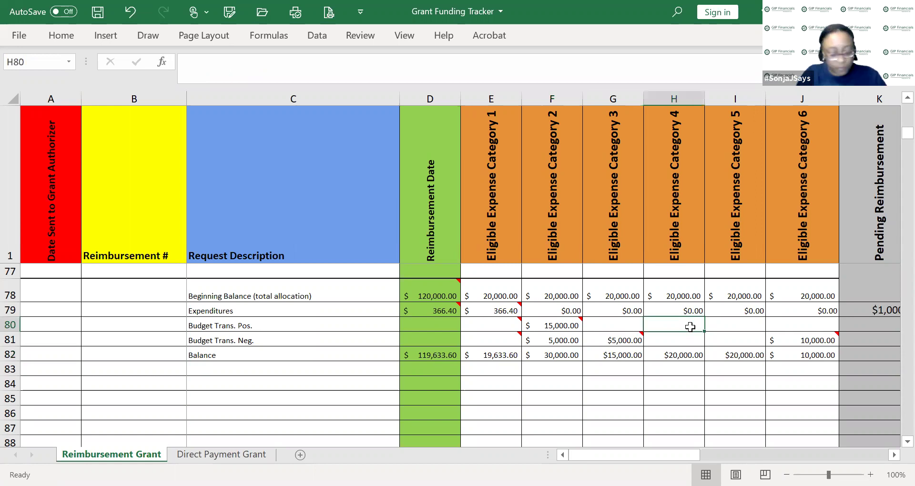
type("5,000")
key("Return")
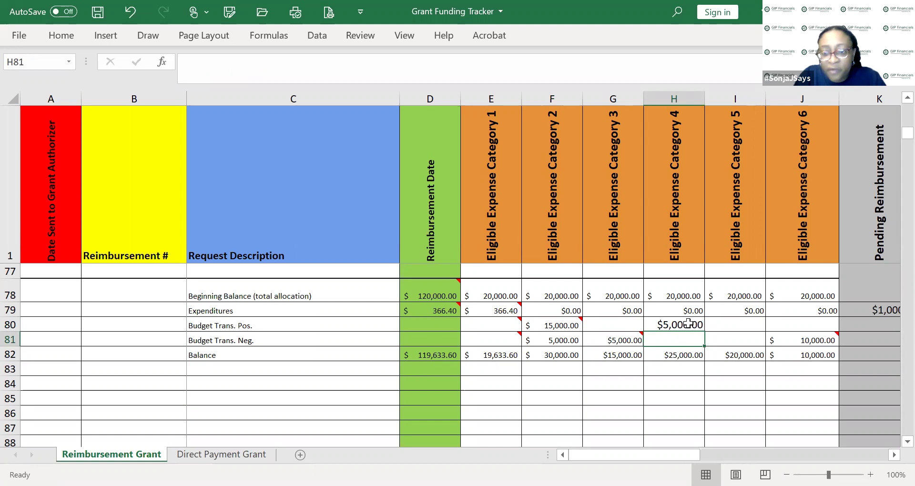
Step: Enter 7 as the positive budget transfer of Eligible Expense Category 5 in I80
left_click(728, 324)
type("7")
key("Return")
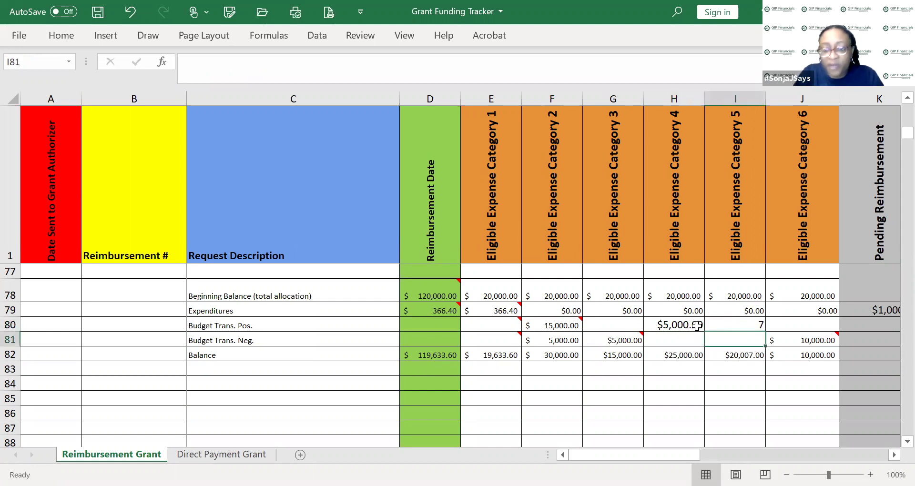
Step: Set the font size of H80:I81 to 9 and clear the positive budget transfer of Eligible Expense Category 5 in I80
left_click_drag(691, 326, 745, 344)
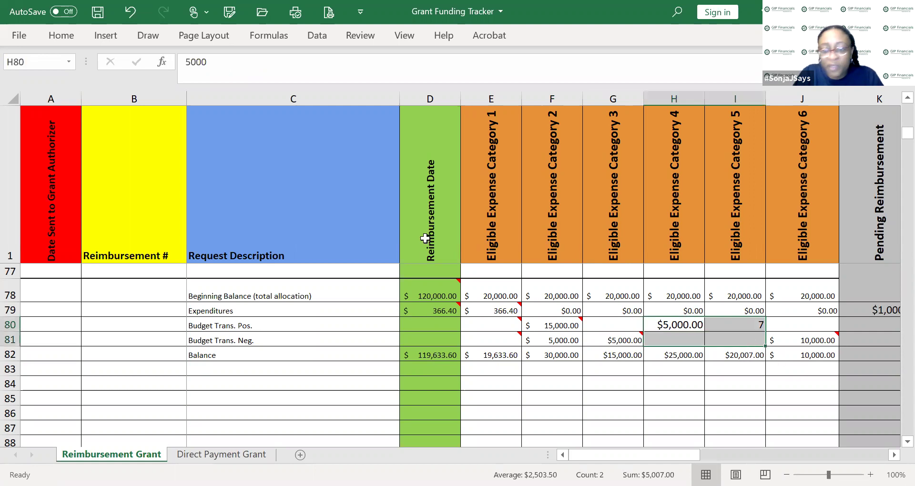
left_click(63, 34)
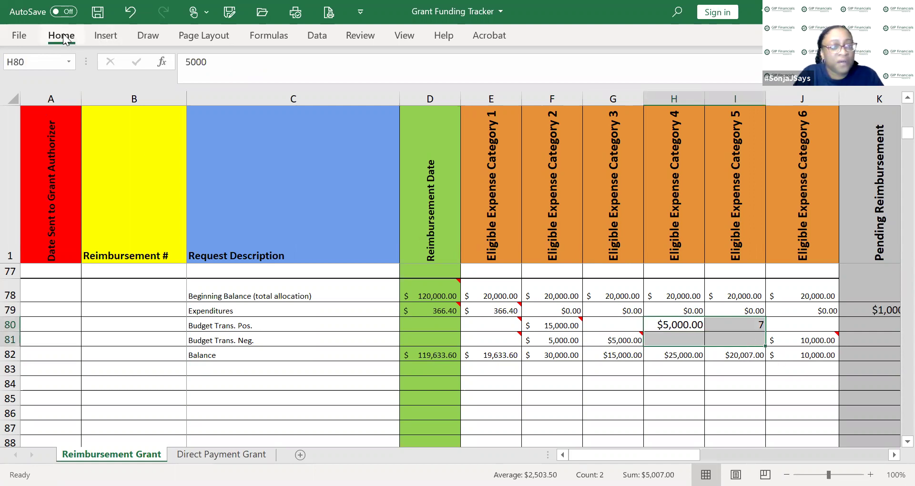
left_click(182, 64)
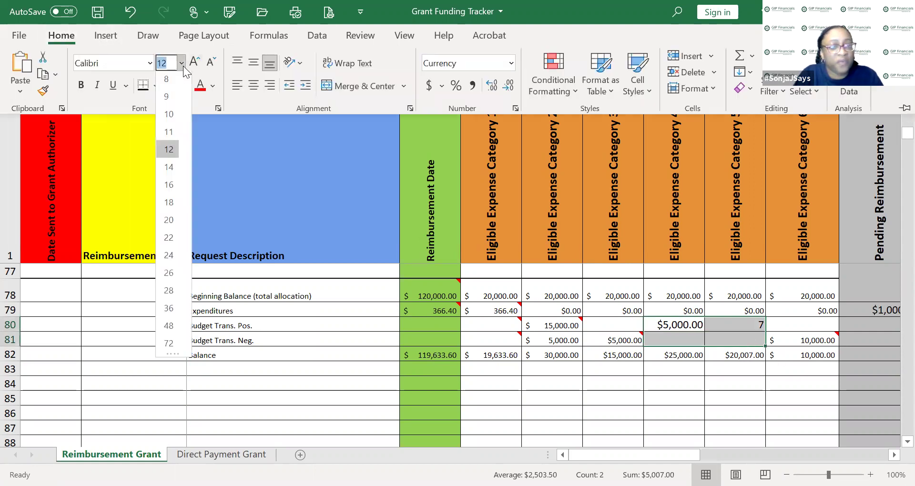
left_click(173, 99)
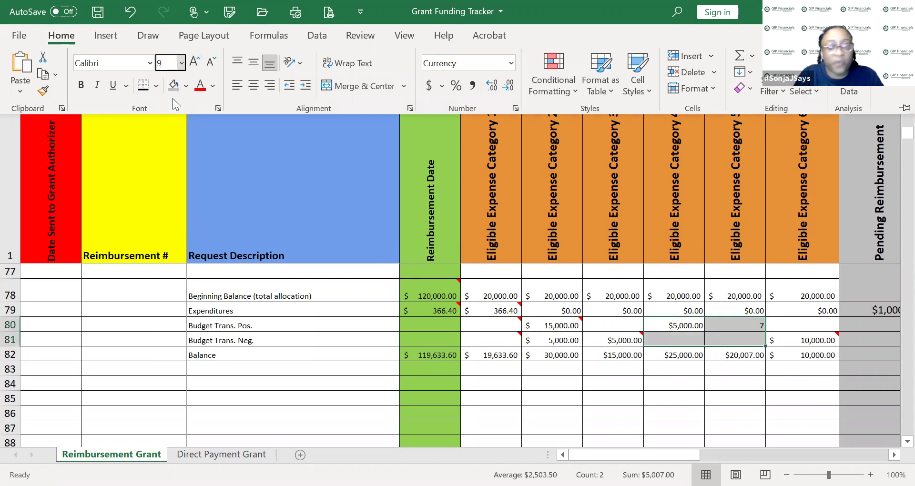
left_click(749, 324)
key("Delete")
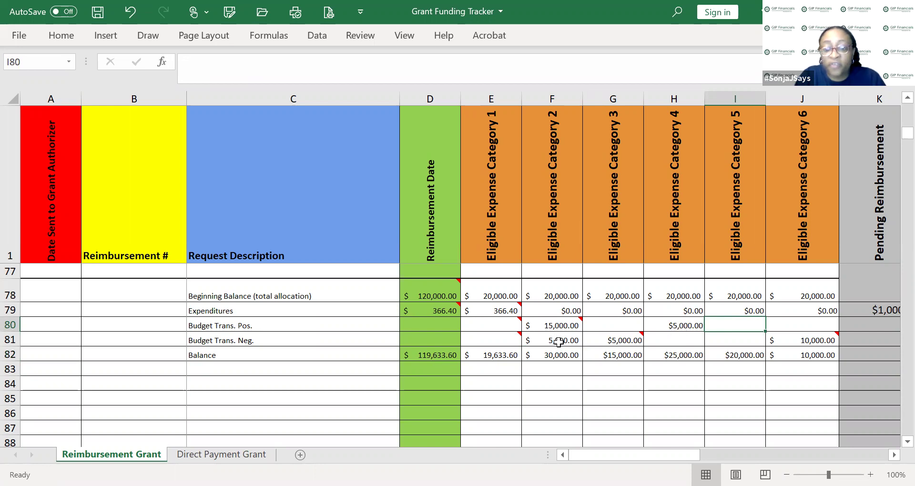
Step: Insert a new note on the positive budget transfer of Eligible Expense Category 4 in H80
left_click(684, 328)
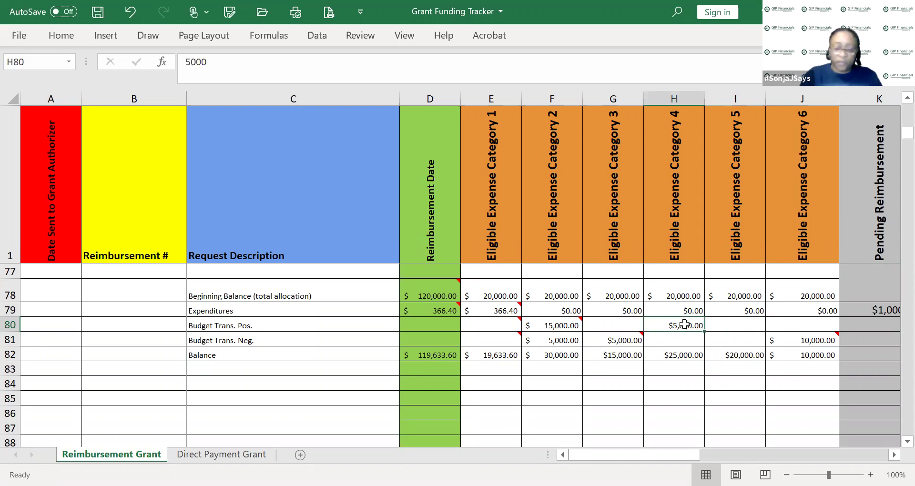
right_click(685, 325)
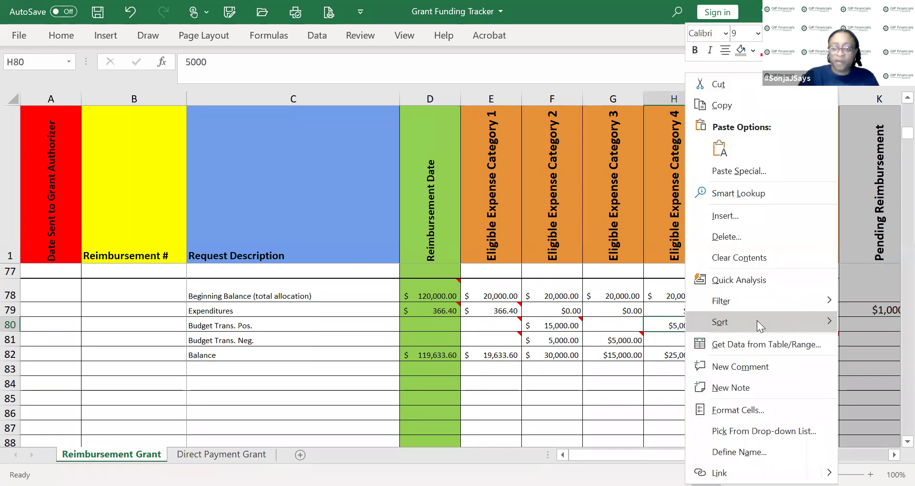
left_click(757, 390)
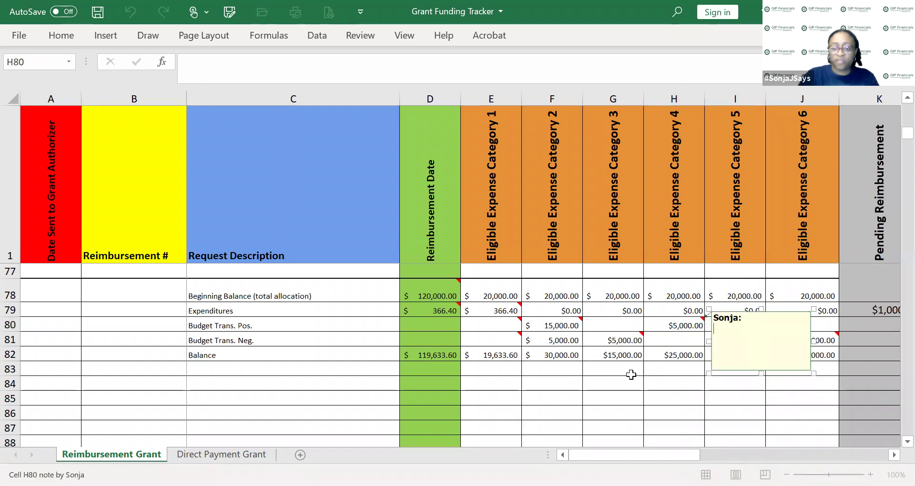
Step: Add a note reading "Budget adj (minus 5K) 9-1-21" to the negative budget transfer of Eligible Expense Category 2 in F81
left_click(562, 339)
right_click(562, 338)
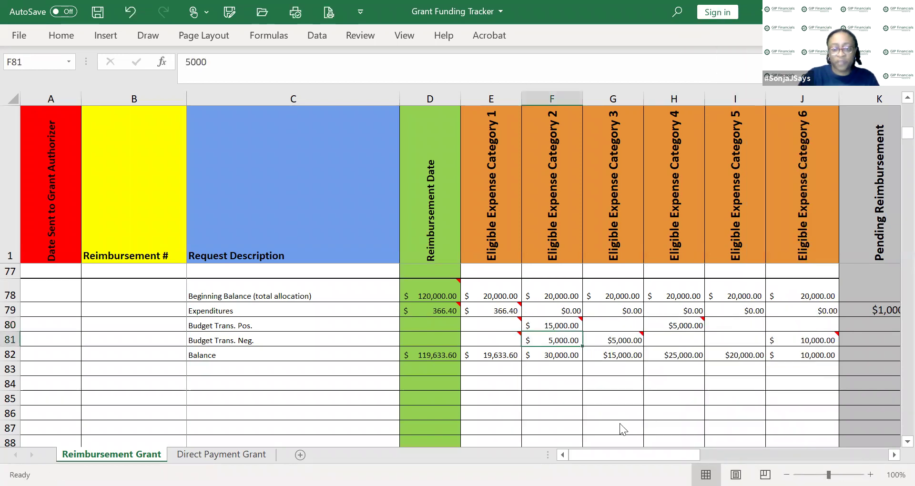
left_click(627, 387)
type("Budget adj (")
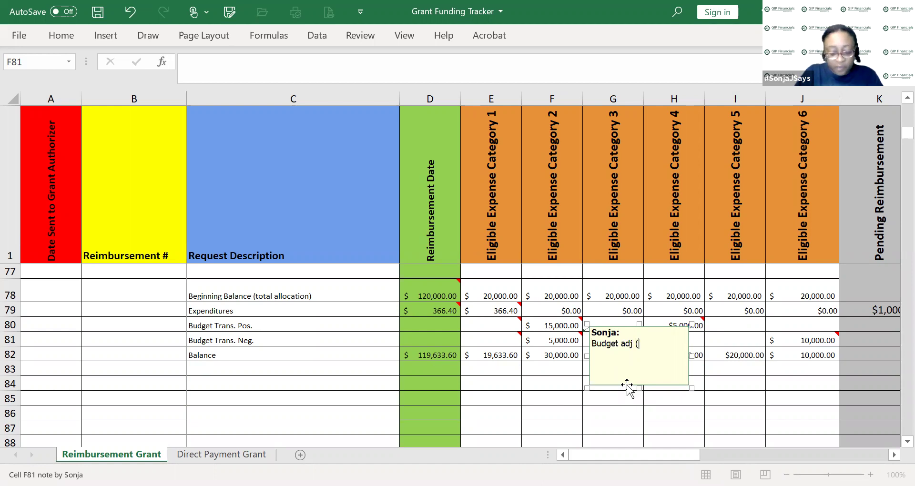
type("mi")
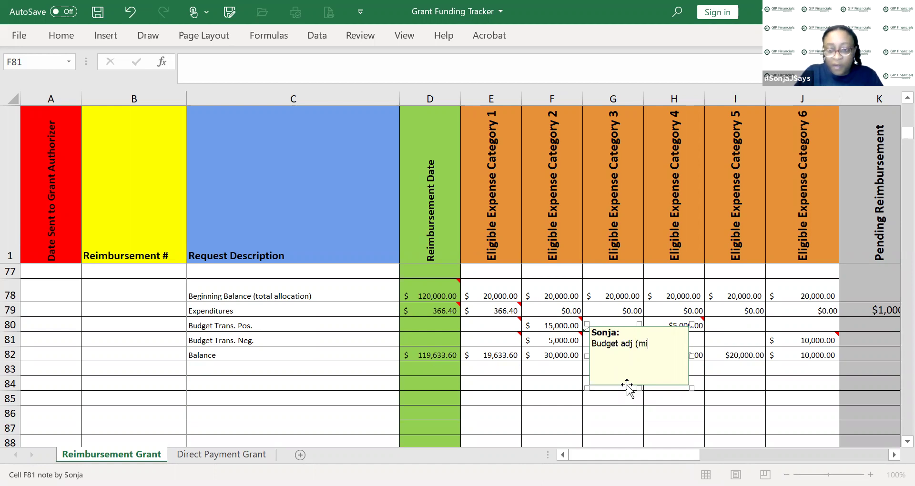
type("nus 5K")
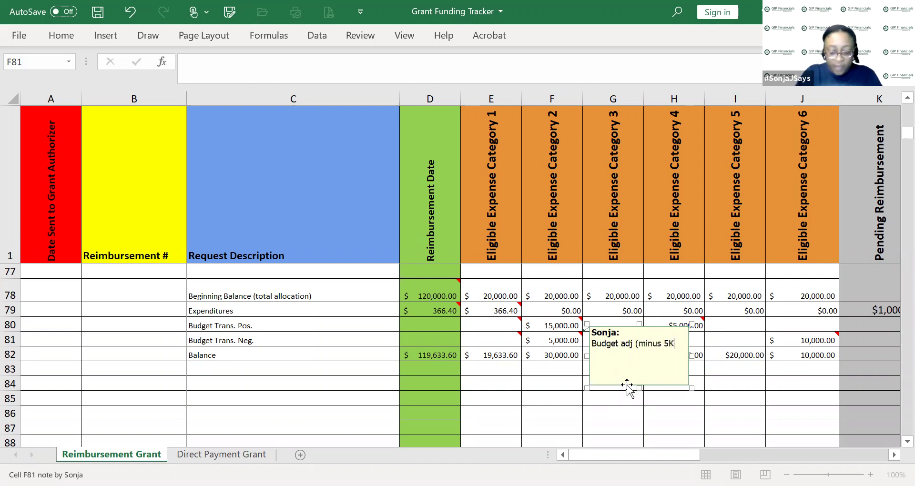
type(") 9-1-21")
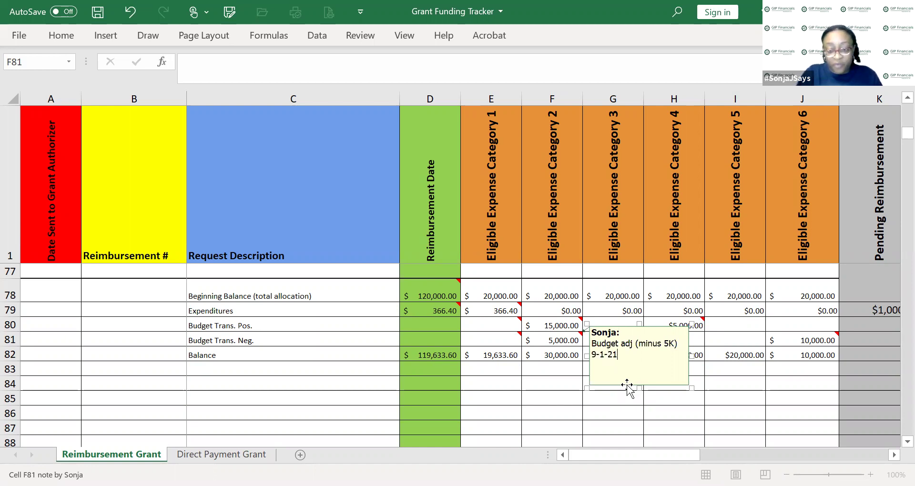
left_click(714, 414)
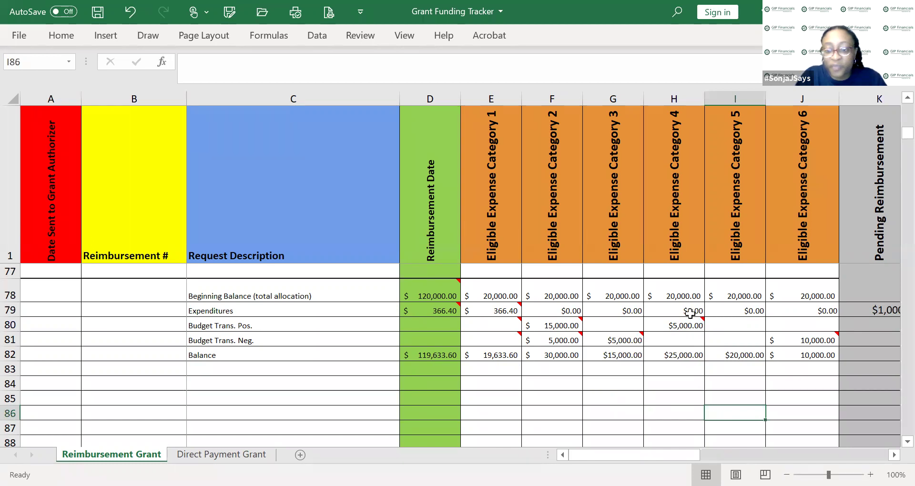
Step: Fill in the empty note on the Category 4 positive transfer in H80 with "Budget adj (added 5k) 9-1-21"
mouse_move(557, 339)
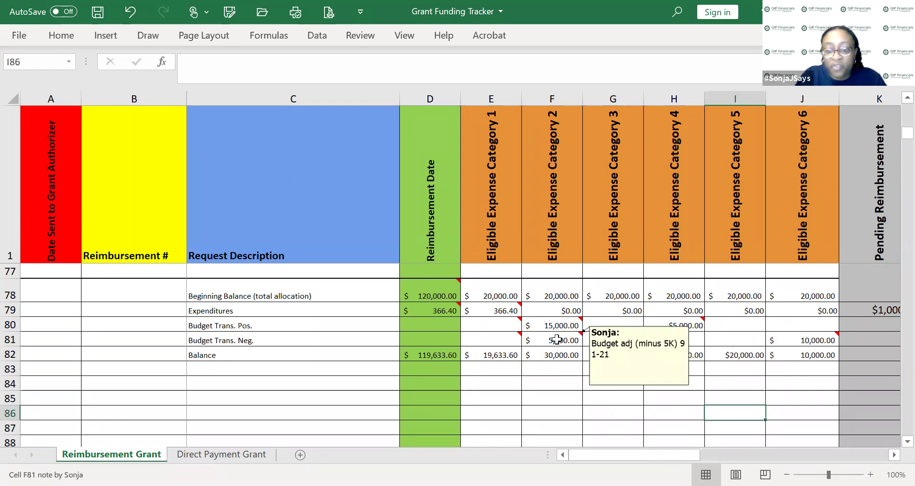
mouse_move(697, 325)
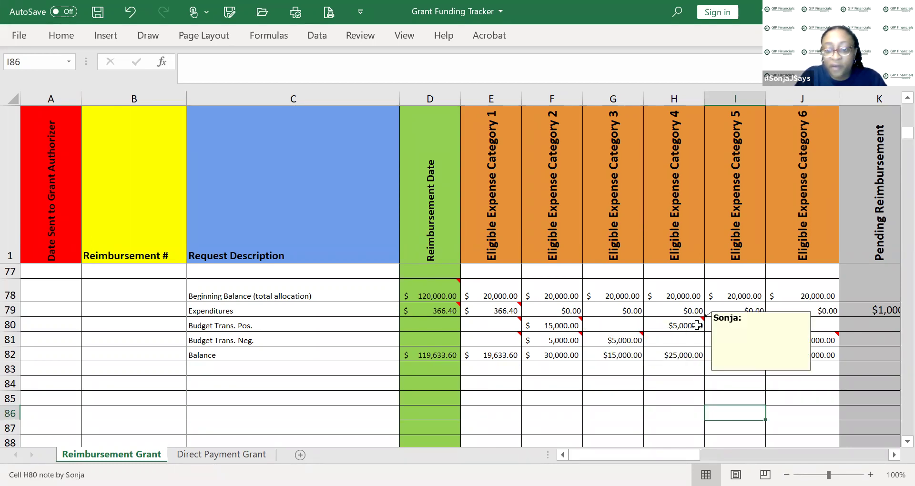
left_click(738, 346)
type("Budg")
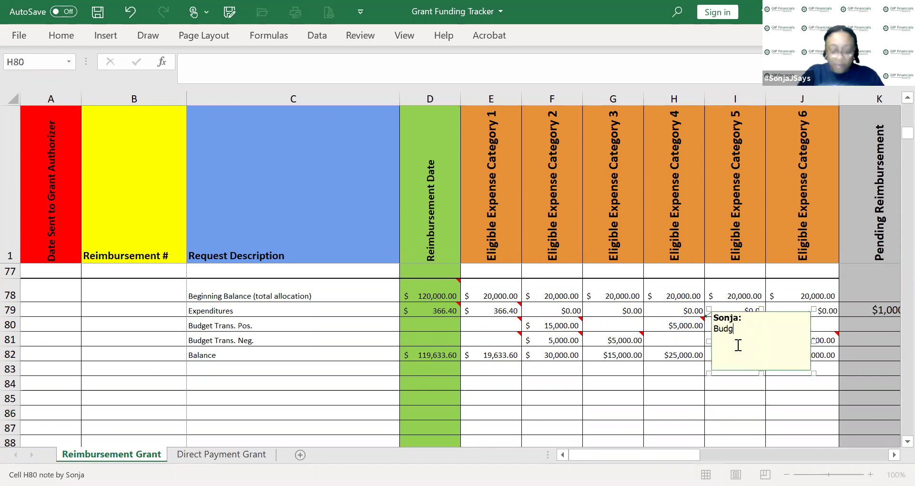
type("et adj (a")
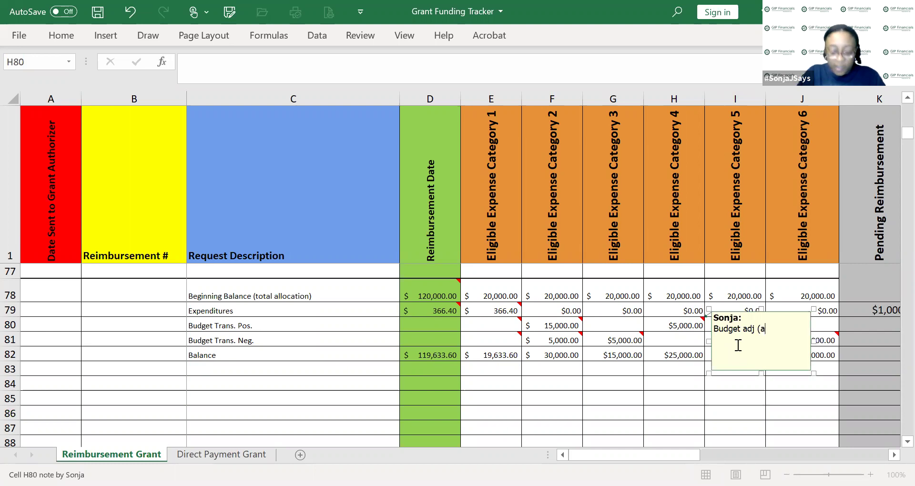
type("dded 5k) ")
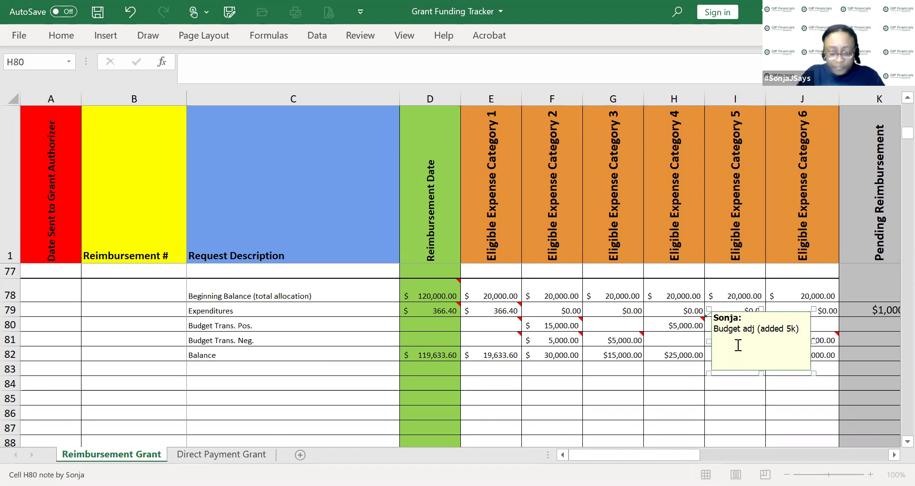
type("9-1-21")
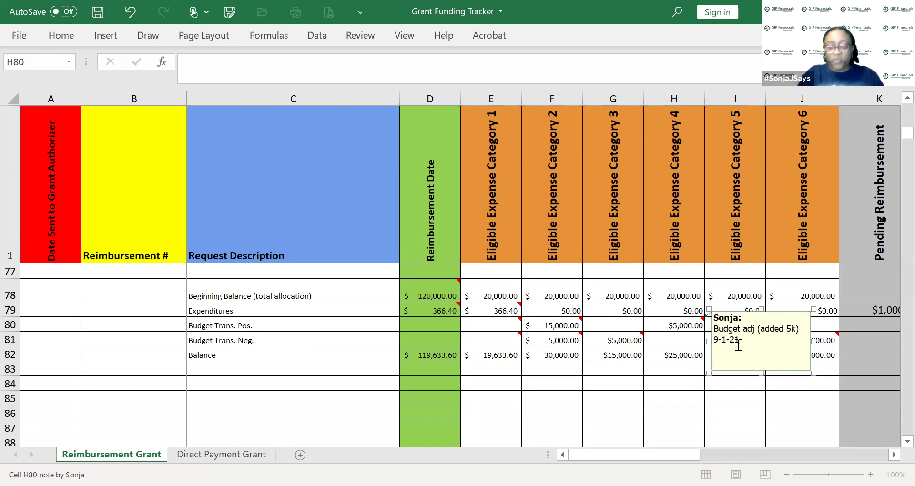
left_click(747, 384)
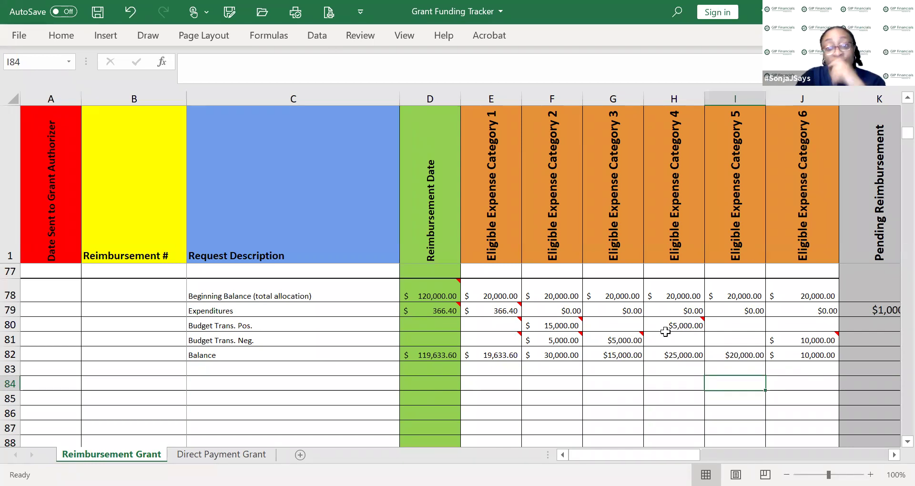
Step: Compare the sum of the category balances in E82:J82 with the total grant balance in D82
mouse_move(663, 325)
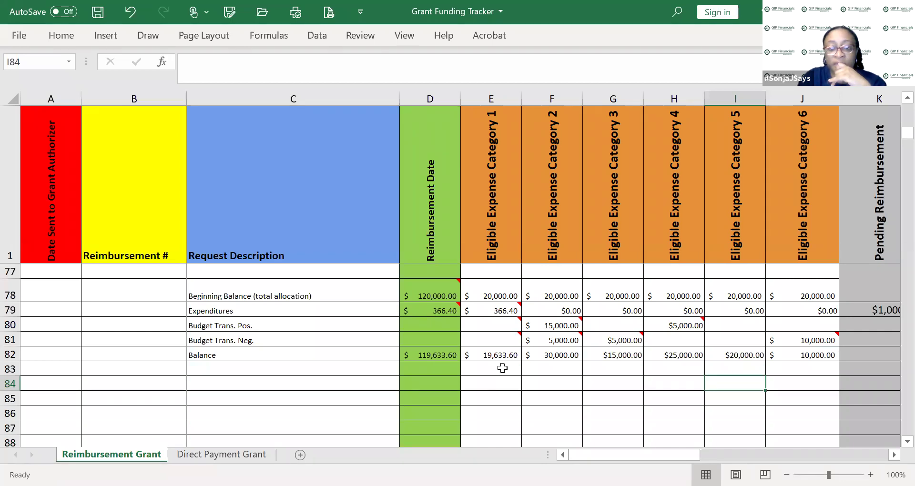
mouse_move(567, 324)
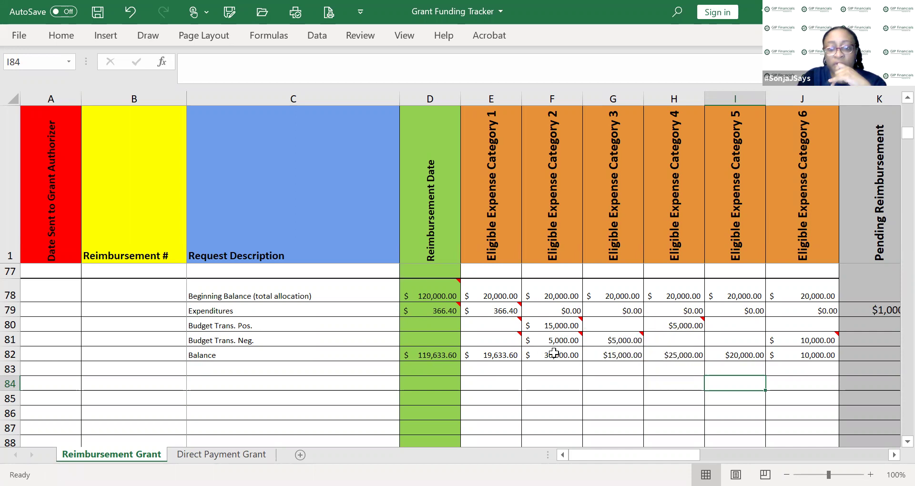
left_click(503, 385)
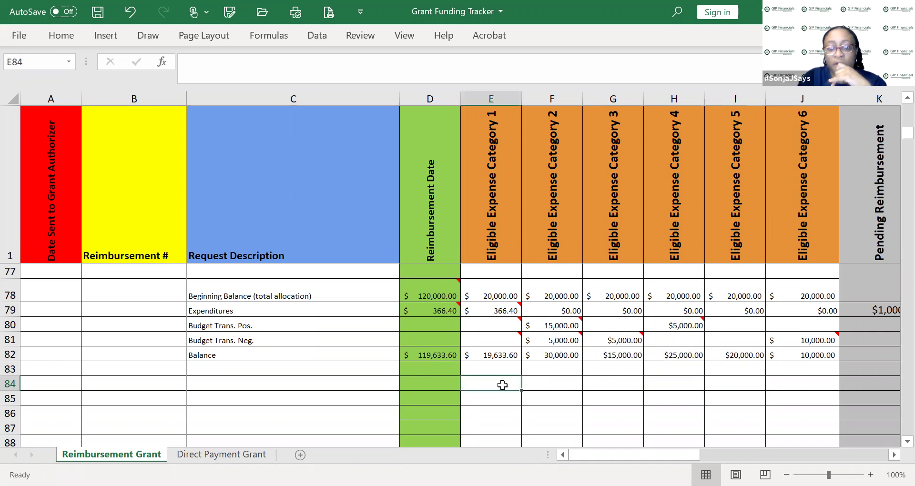
left_click_drag(485, 355, 792, 351)
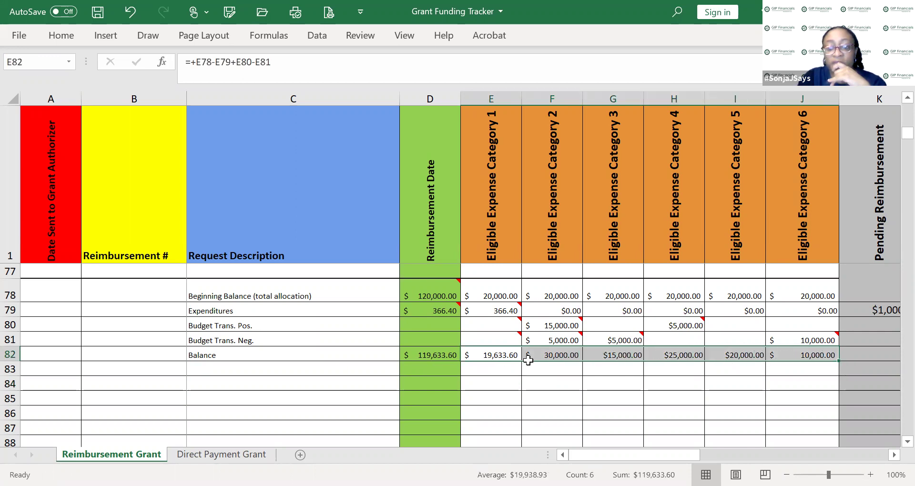
left_click(431, 356)
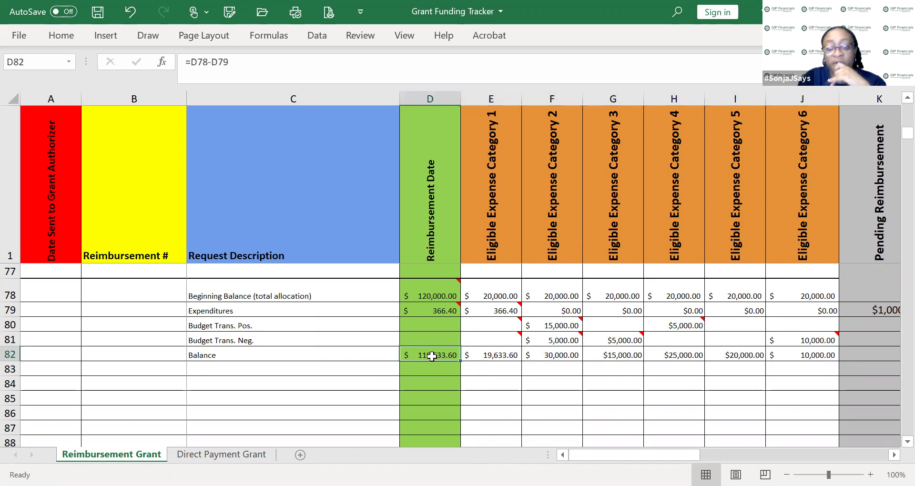
left_click_drag(470, 356, 817, 358)
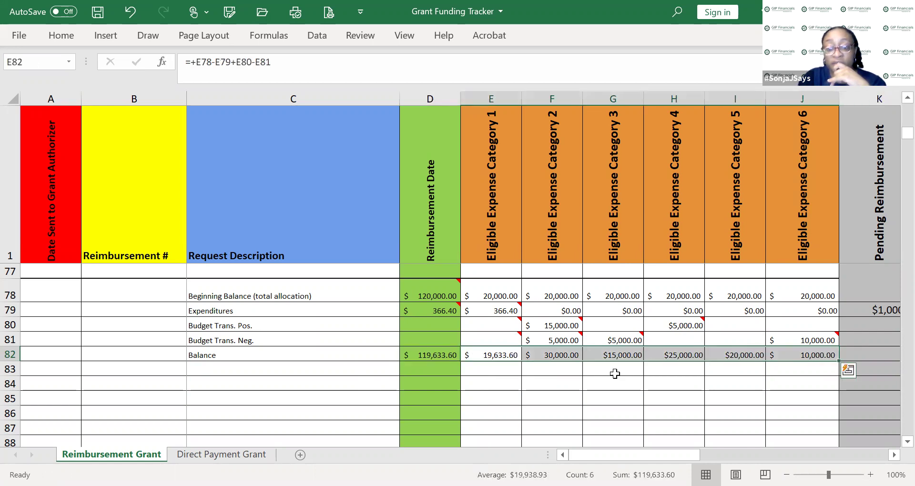
left_click(427, 358)
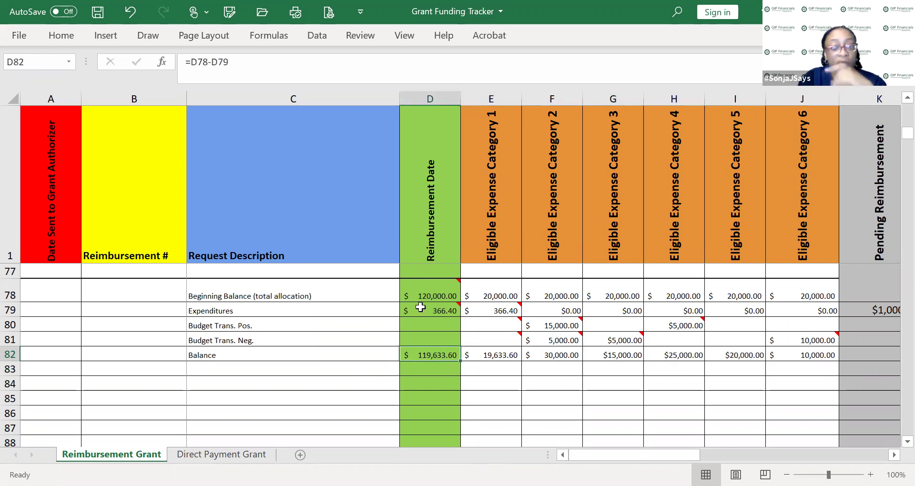
left_click(492, 375)
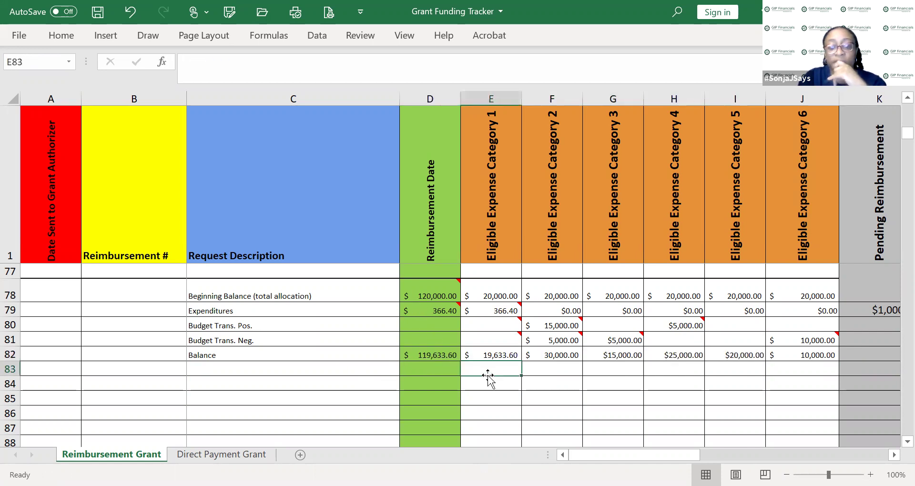
left_click_drag(483, 356, 772, 355)
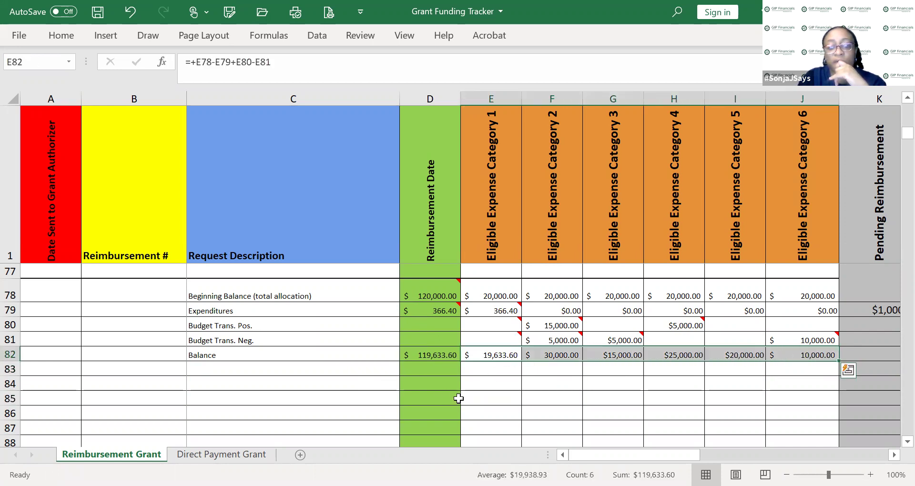
Step: Enter a SUM formula in E85 that totals the category balances in E82:J82
left_click(491, 398)
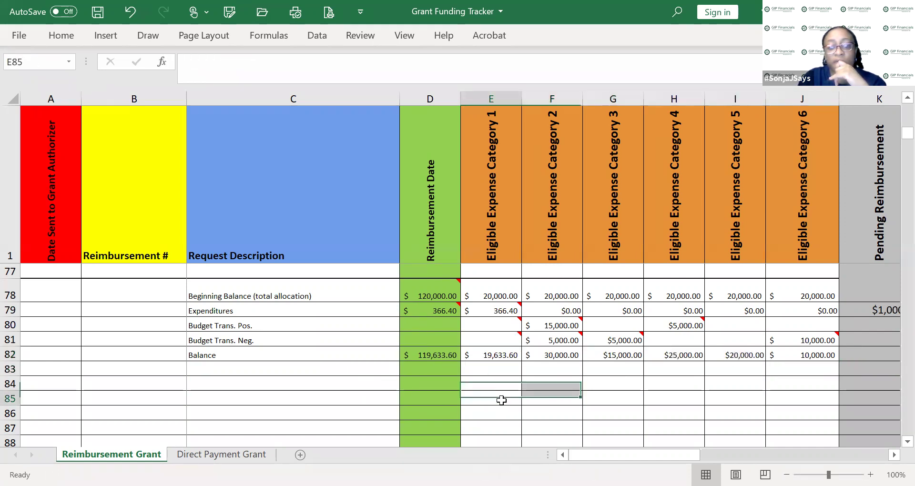
left_click(69, 40)
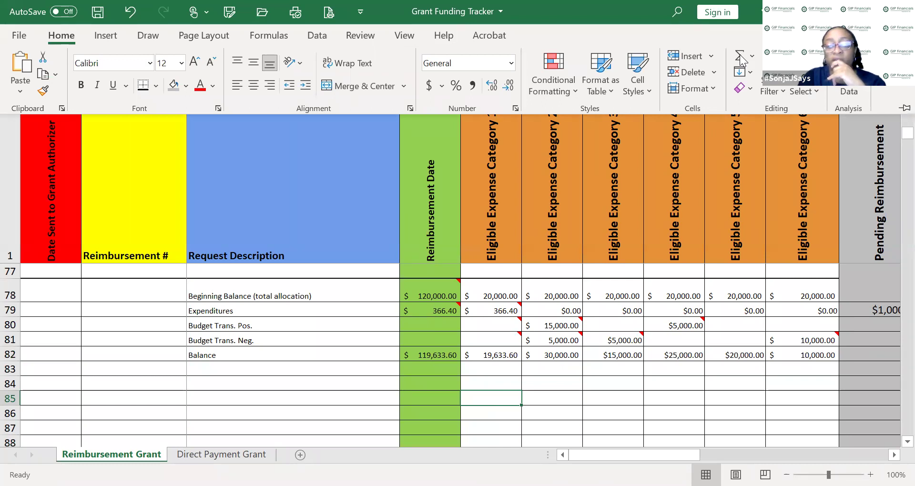
left_click(104, 142)
left_click(61, 35)
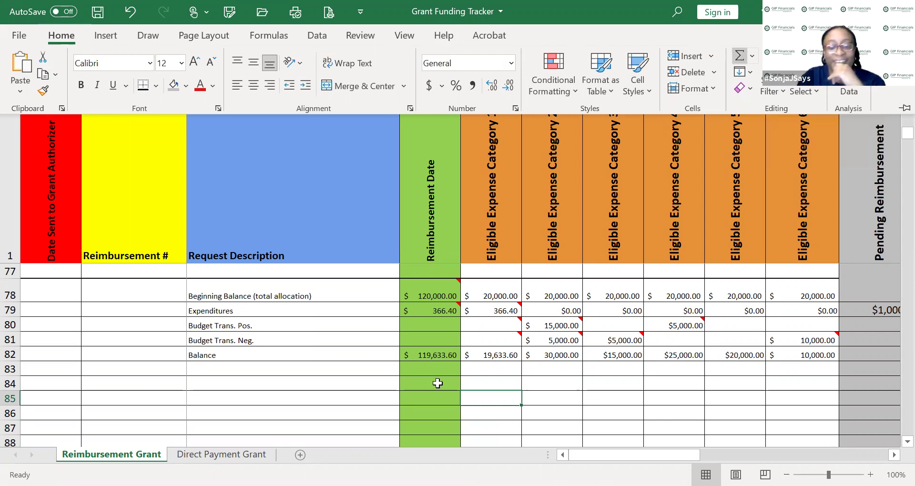
key("alt+equal")
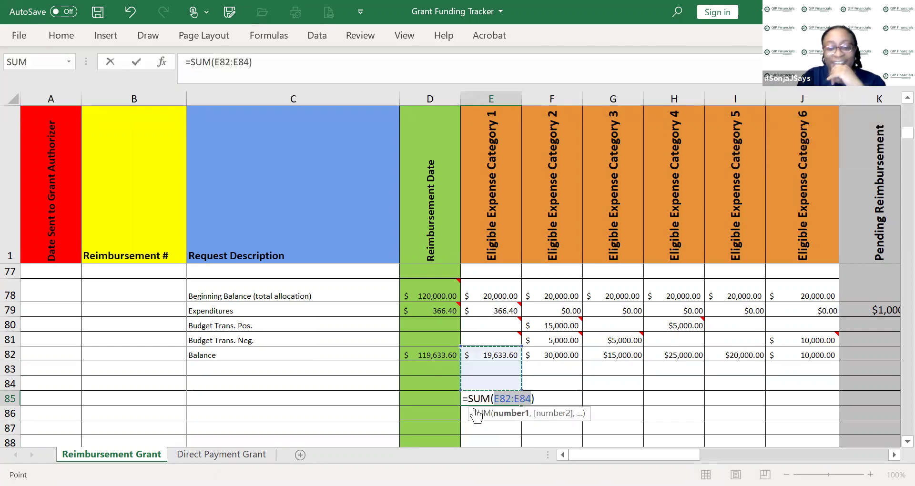
left_click(496, 355)
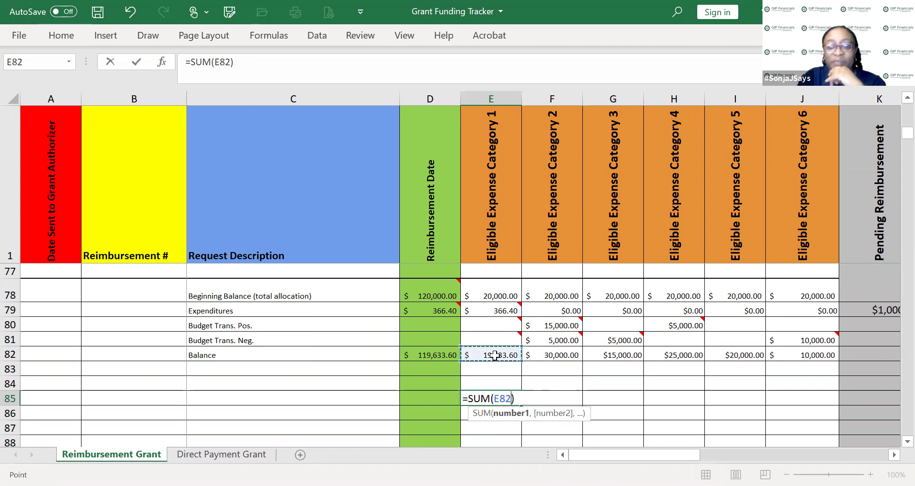
left_click_drag(676, 355, 810, 355)
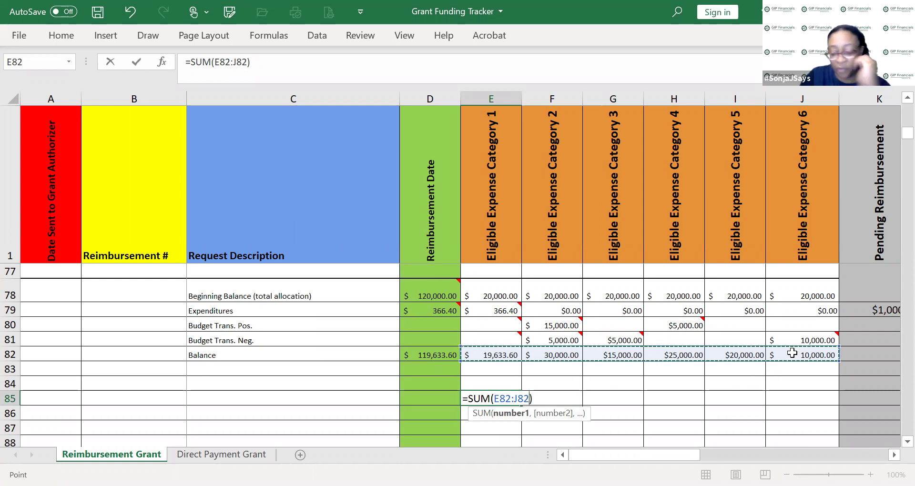
key("Return")
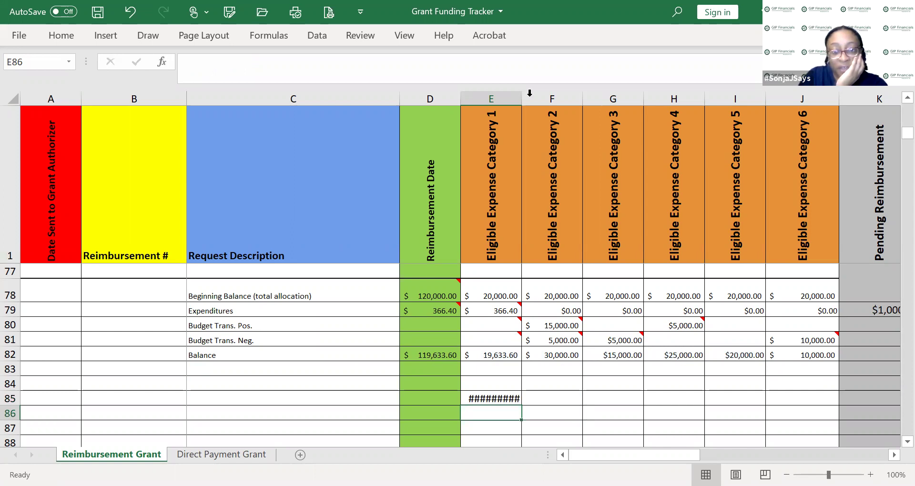
Step: Widen column E to fit the check total in E85 and review the SUM formula in that cell
left_click_drag(521, 95, 543, 95)
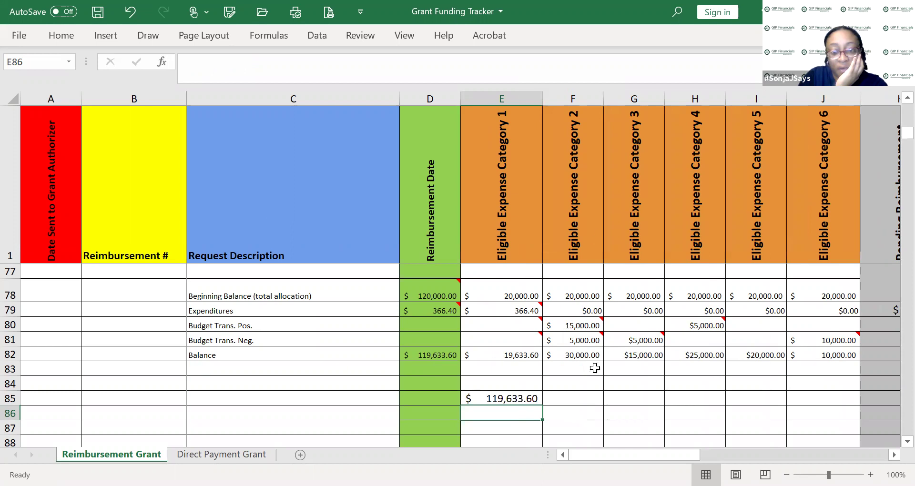
left_click(498, 398)
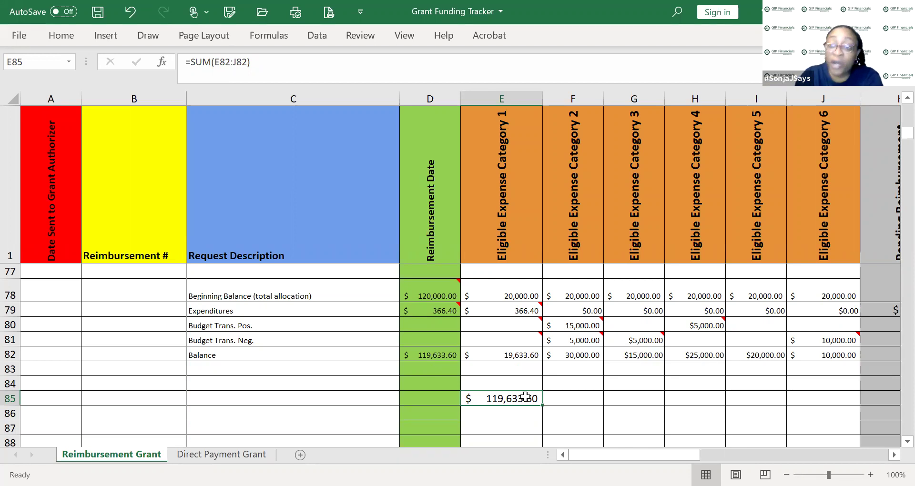
left_click(576, 399)
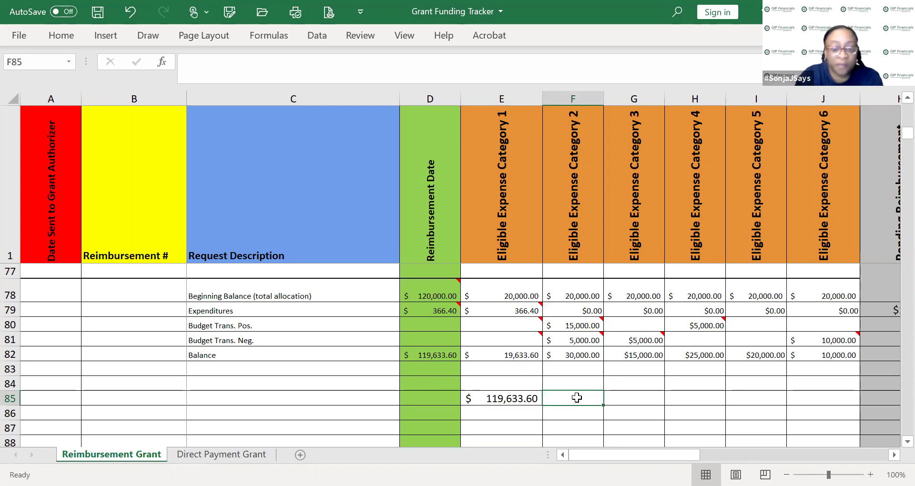
Step: Delete the check total from E85 and save the workbook
left_click(493, 398)
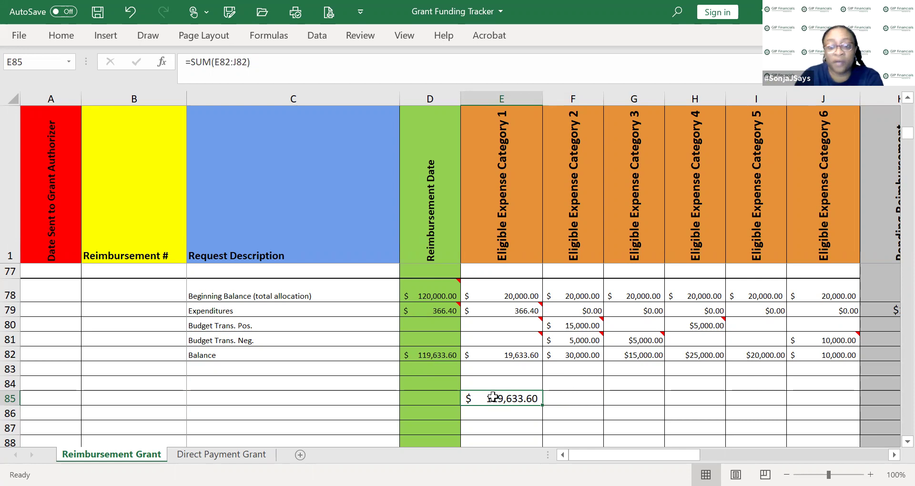
key("Delete")
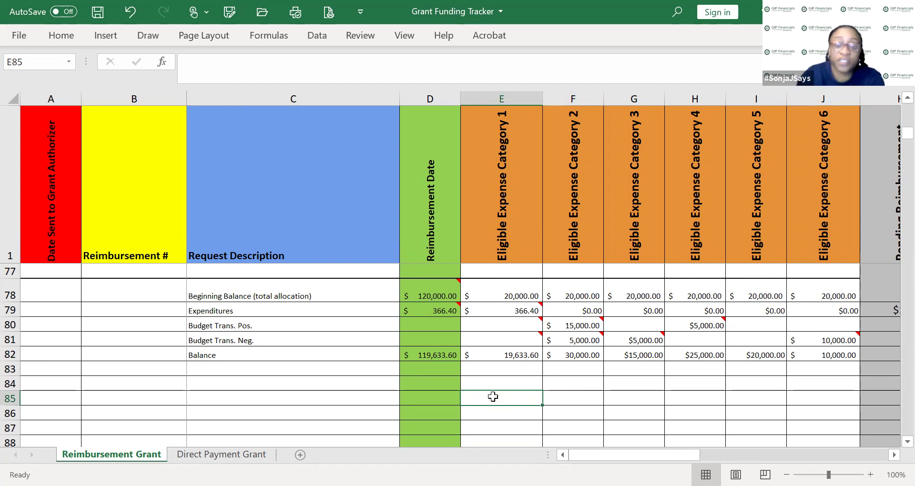
left_click(93, 18)
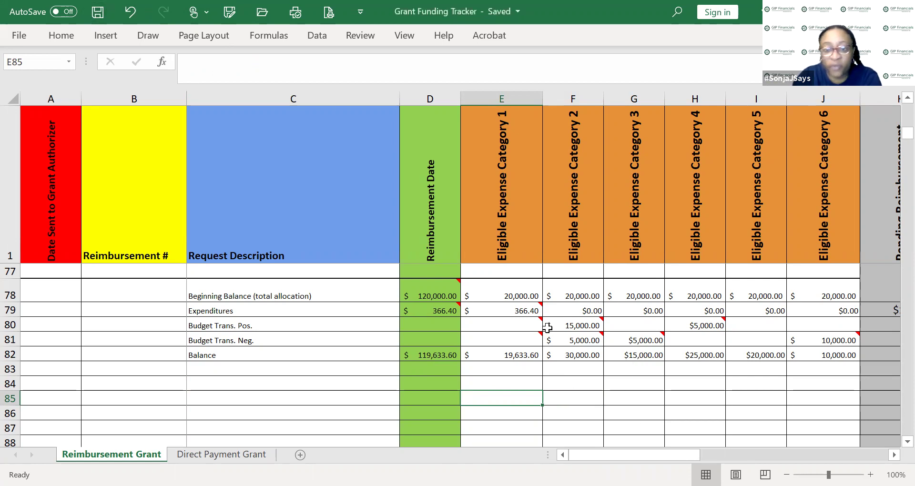
Step: Review the notes on the positive budget transfers for Eligible Expense Categories 1 and 2 in E80 and F80
mouse_move(531, 327)
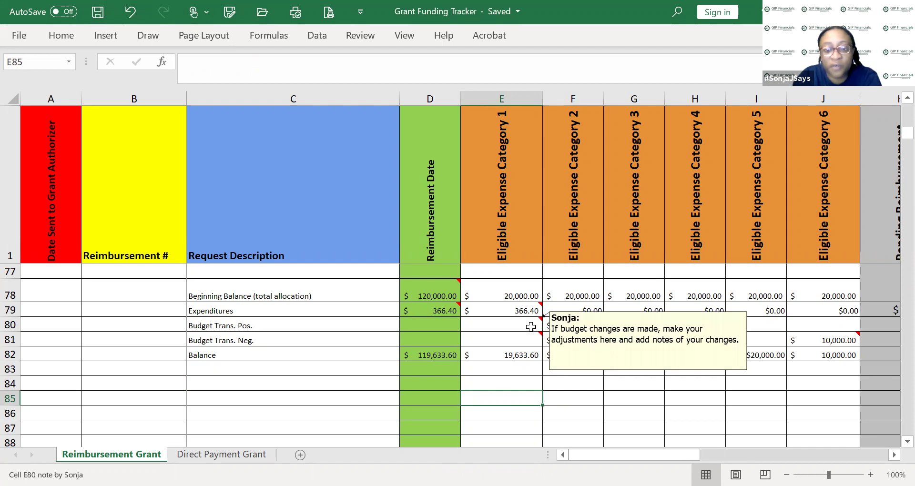
mouse_move(572, 326)
left_click(572, 325)
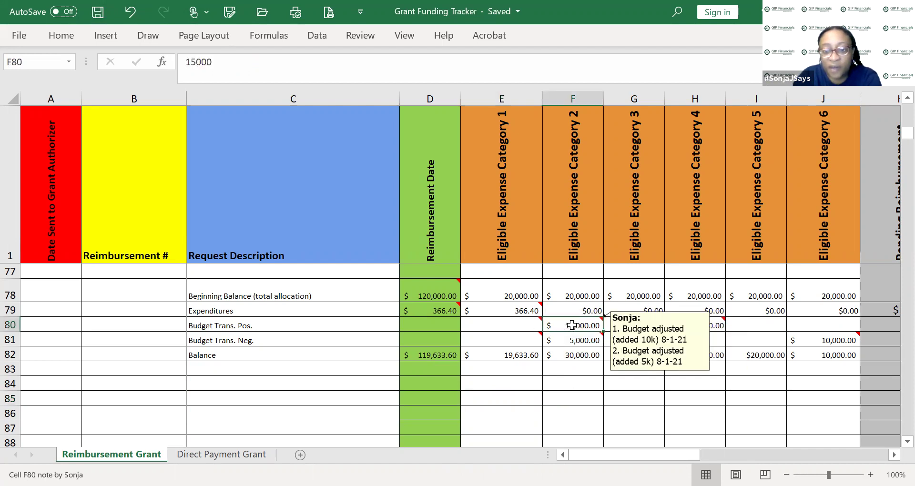
left_click_drag(569, 324, 721, 329)
left_click(750, 330)
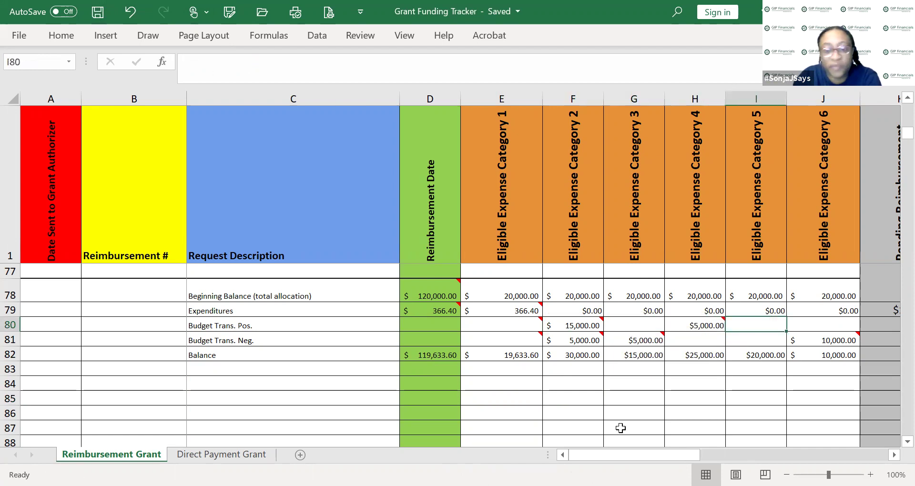
mouse_move(635, 455)
left_mouse_down()
mouse_move(663, 455)
mouse_move(636, 455)
left_mouse_up()
left_click(518, 410)
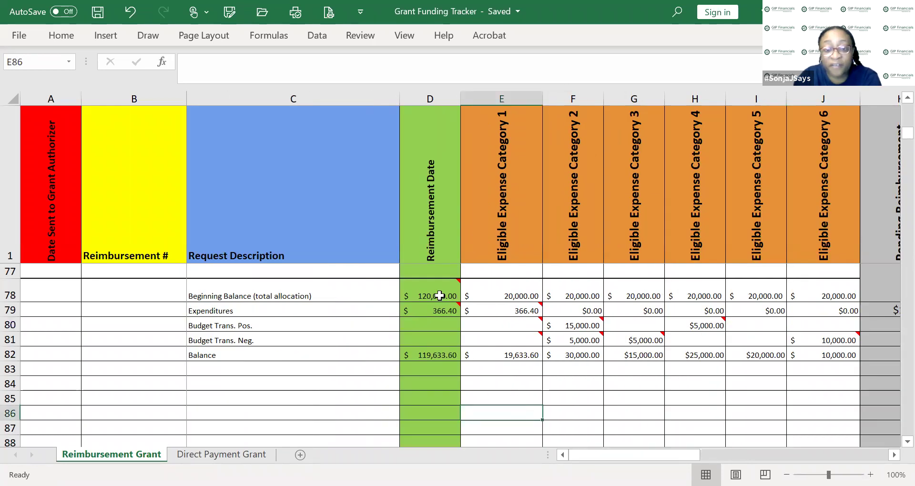
Step: Recheck the remaining category balances in E82:J82 against the beginning balance and the total balance in column D
mouse_move(439, 296)
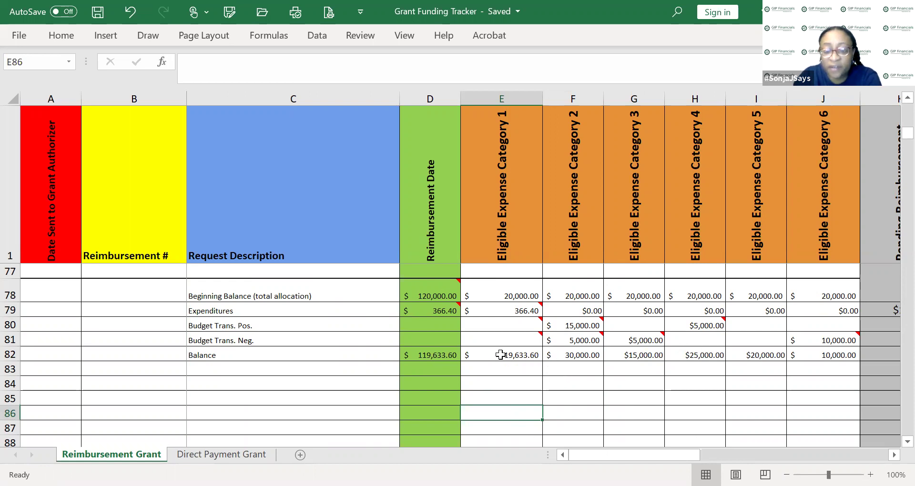
left_click_drag(521, 357, 816, 365)
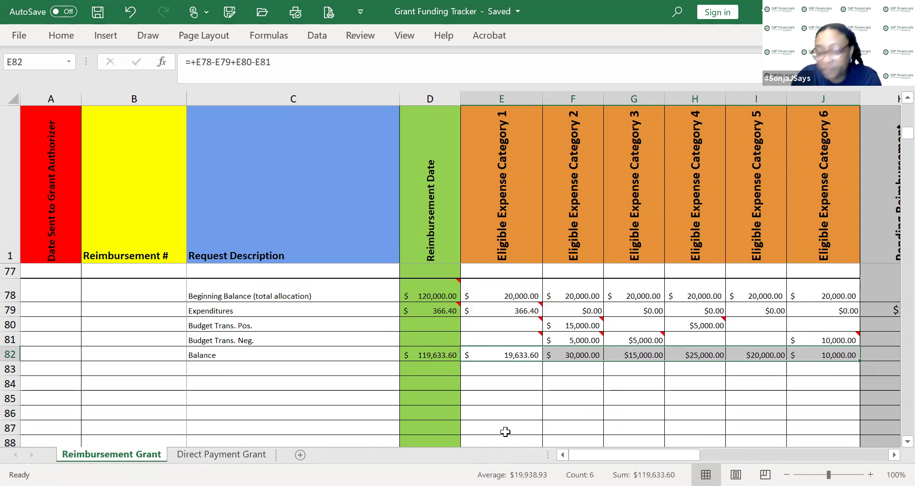
left_click(563, 402)
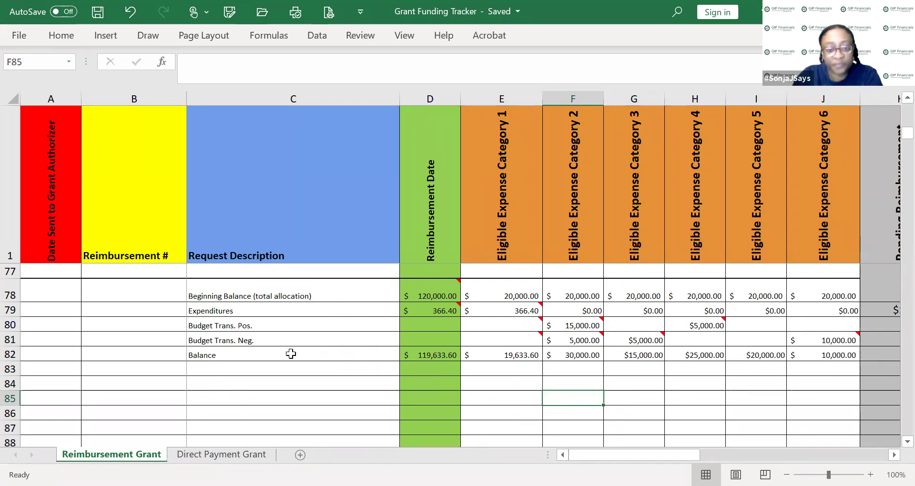
scroll(593, 347, "up", 4)
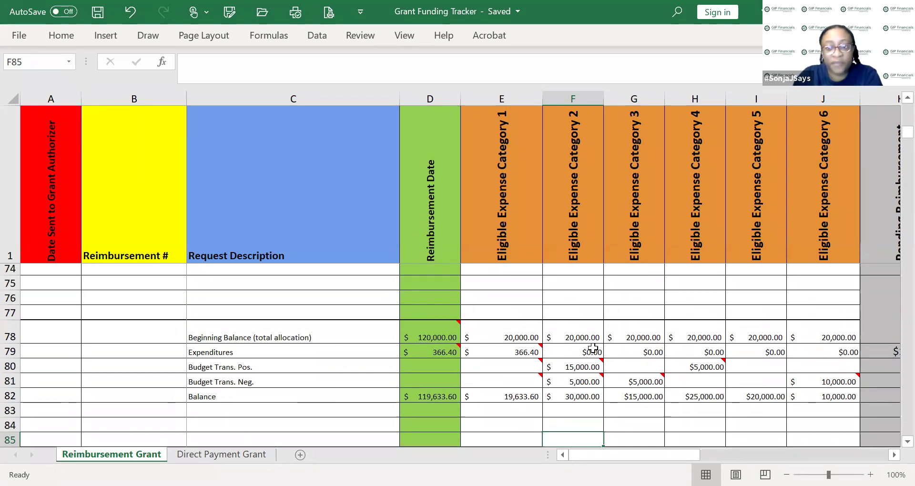
scroll(593, 348, "down", 2)
scroll(593, 348, "down", 2)
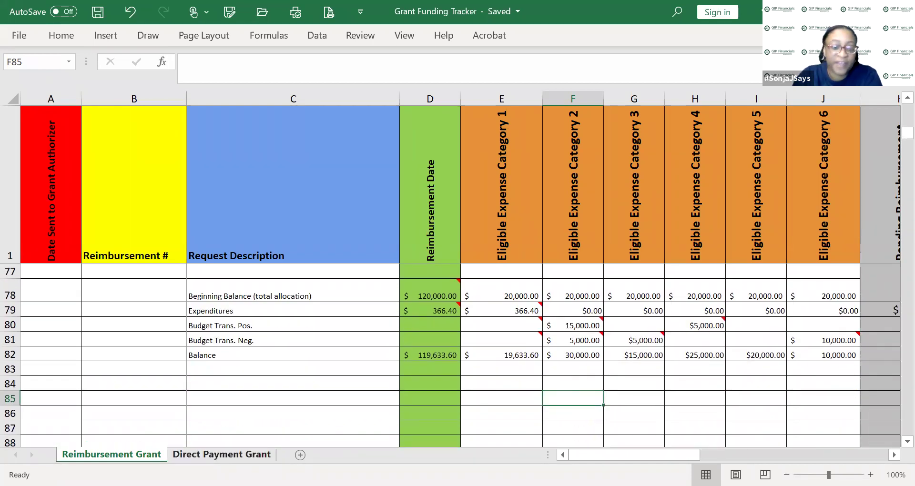
Step: Open the Direct Payment Grant sheet and examine the three Expense Category headers in D1:F1
left_click(240, 455)
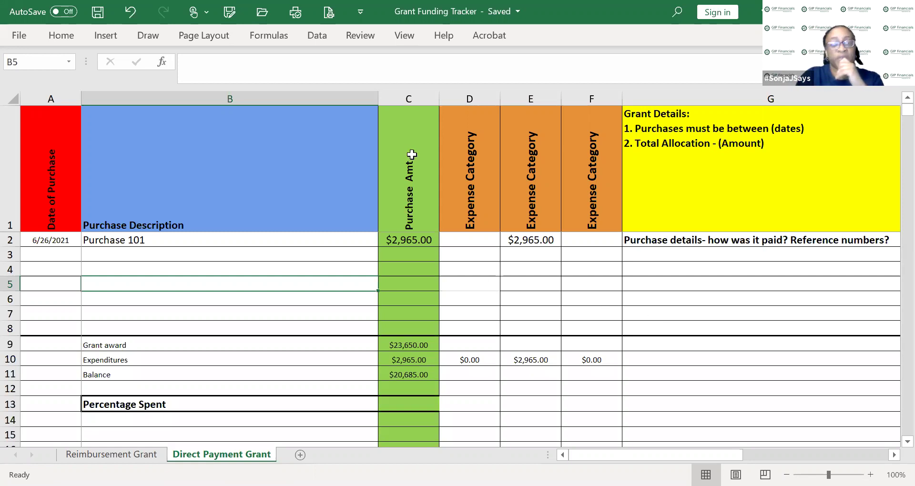
left_click(471, 128)
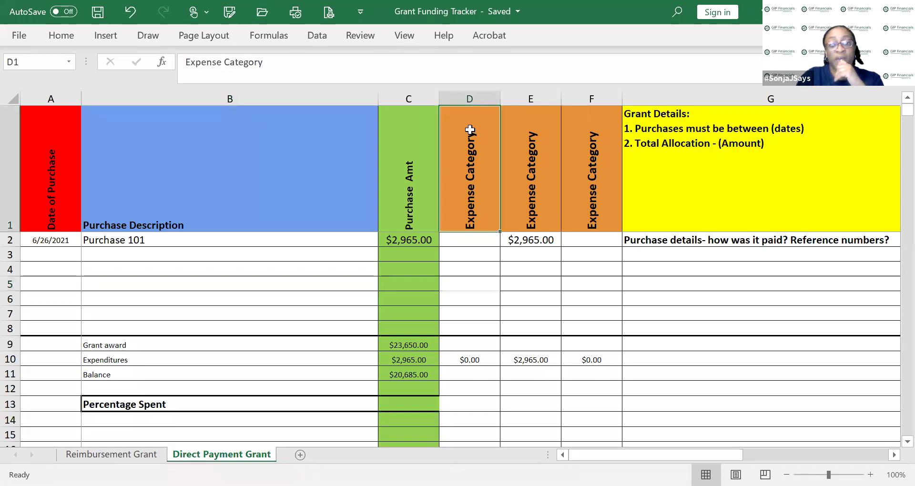
left_click(535, 134)
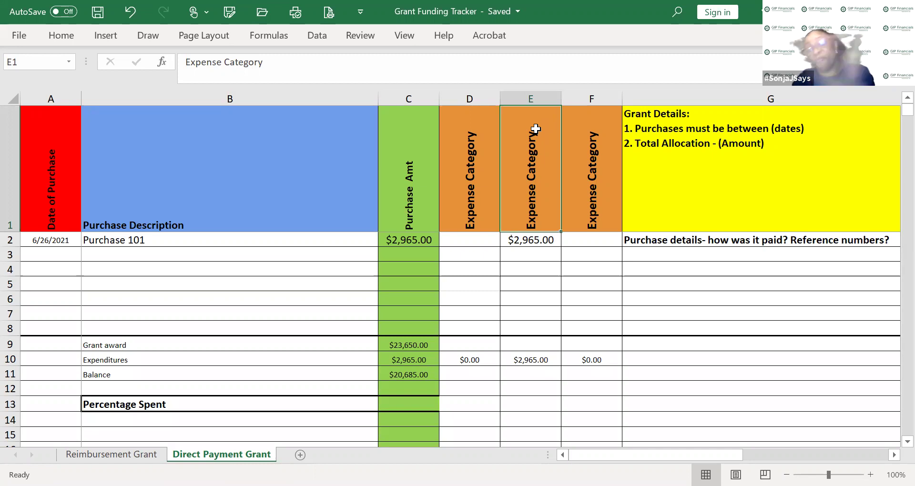
left_click(465, 127)
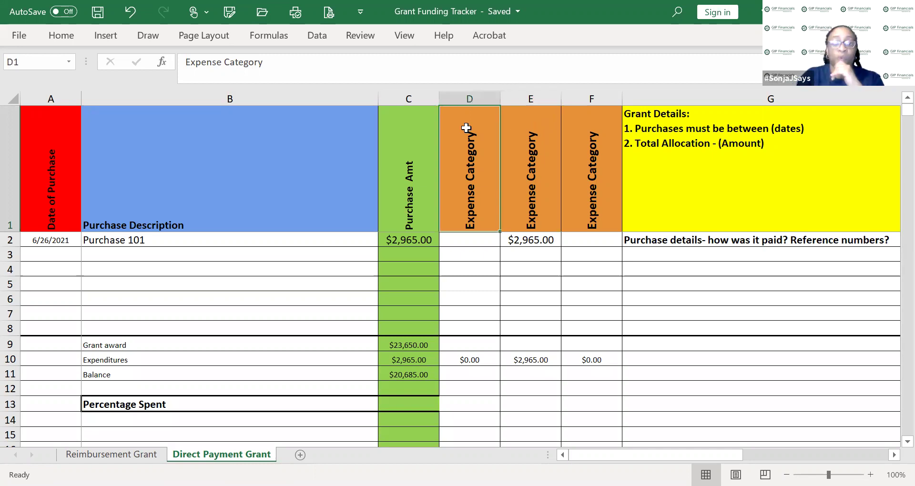
left_click(534, 138)
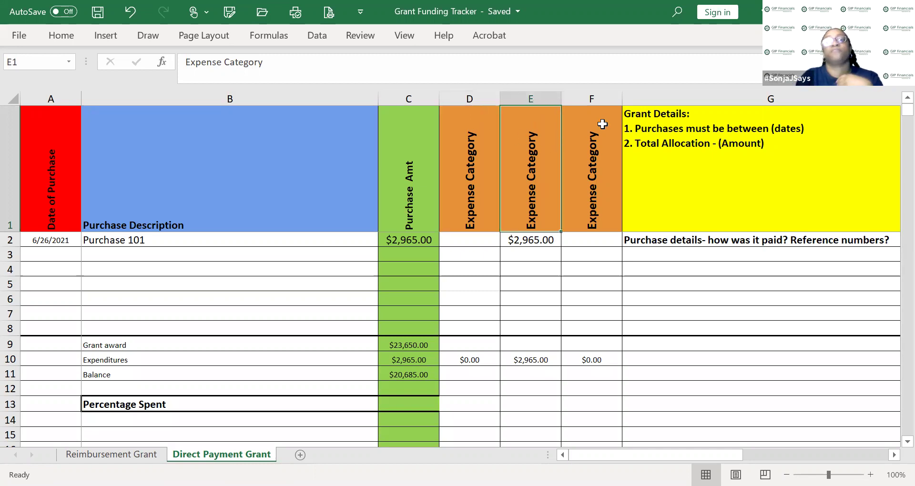
left_click(603, 124)
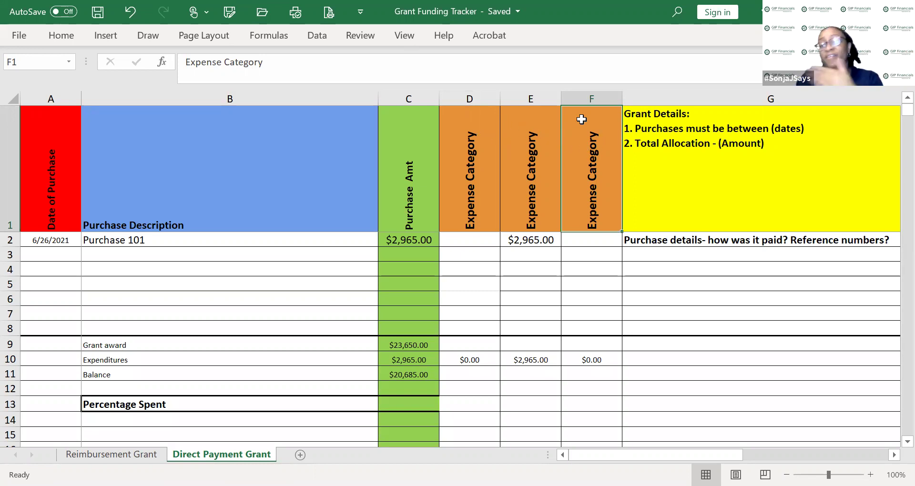
Step: Insert a blank column before the third Expense Category in column F, and undo the insertion
left_click(582, 98)
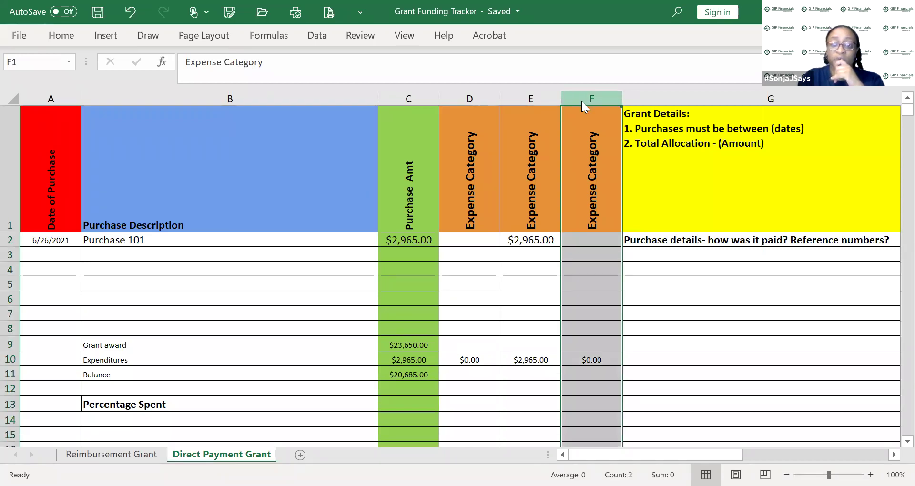
right_click(582, 100)
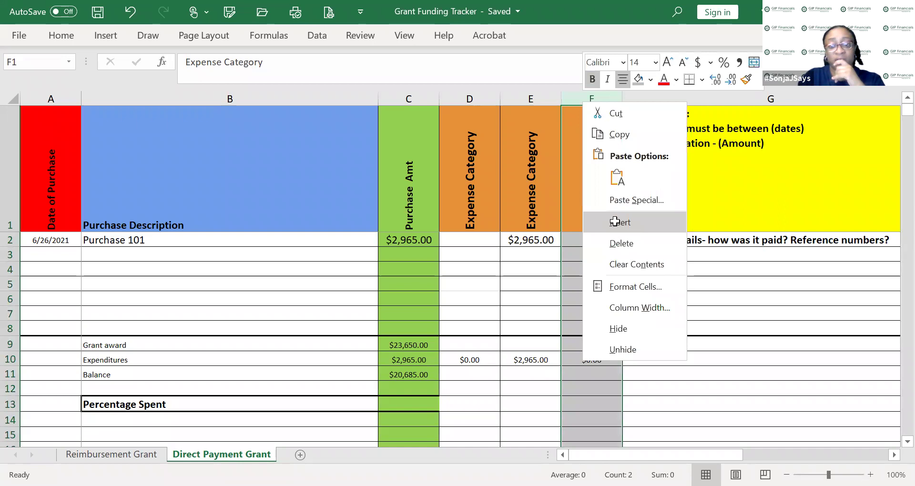
left_click(619, 223)
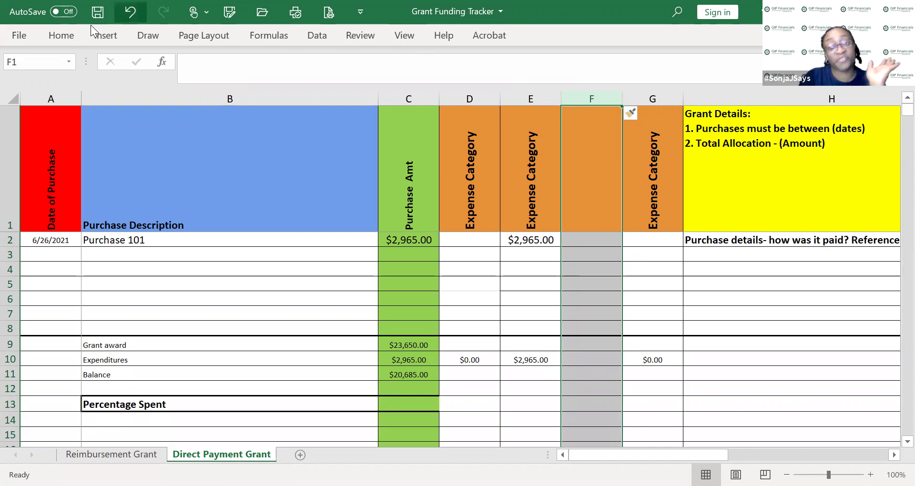
left_click(130, 11)
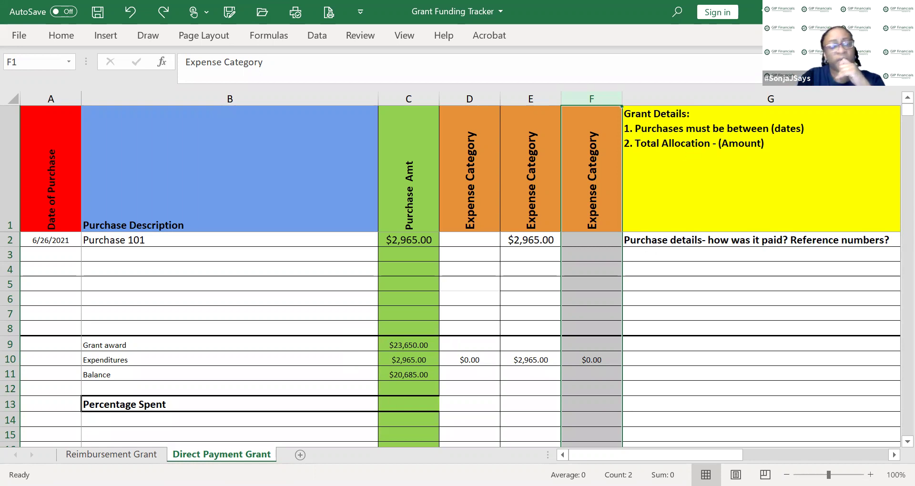
Step: Switch to the Reimbursement Grant sheet and look over the Pending Reimbursement, Future Expenditures and Amt columns
left_click(114, 455)
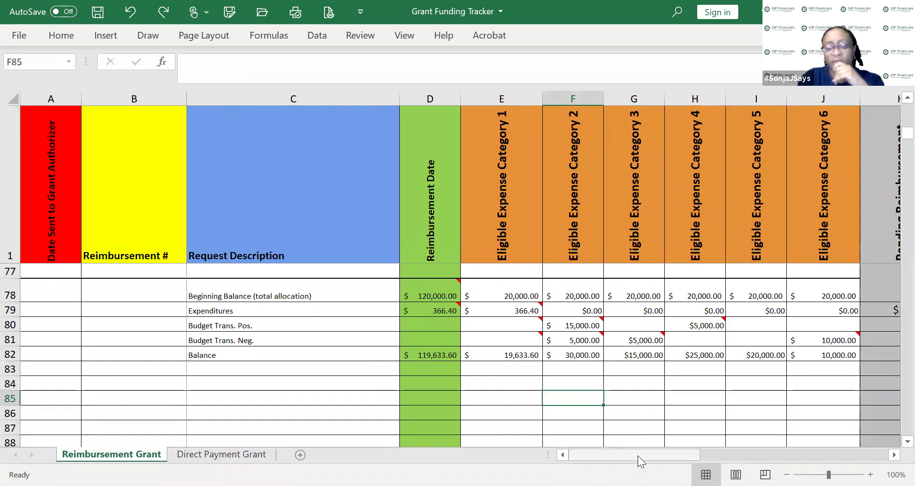
left_click_drag(641, 461, 751, 468)
scroll(701, 353, "up", 12)
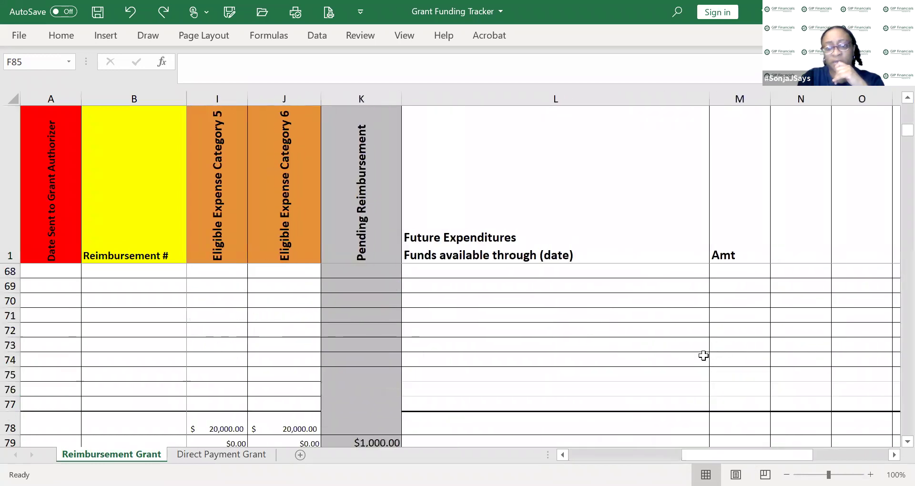
scroll(699, 350, "up", 8)
scroll(698, 350, "down", 20)
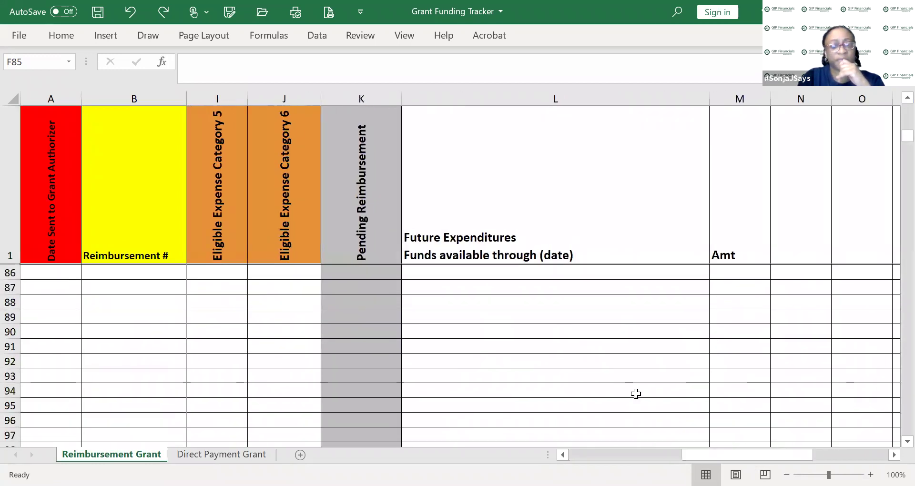
Step: Return to the Direct Payment Grant sheet and examine the grant details, date header, grant award and Purchase 101 entries in row 2
left_click(222, 454)
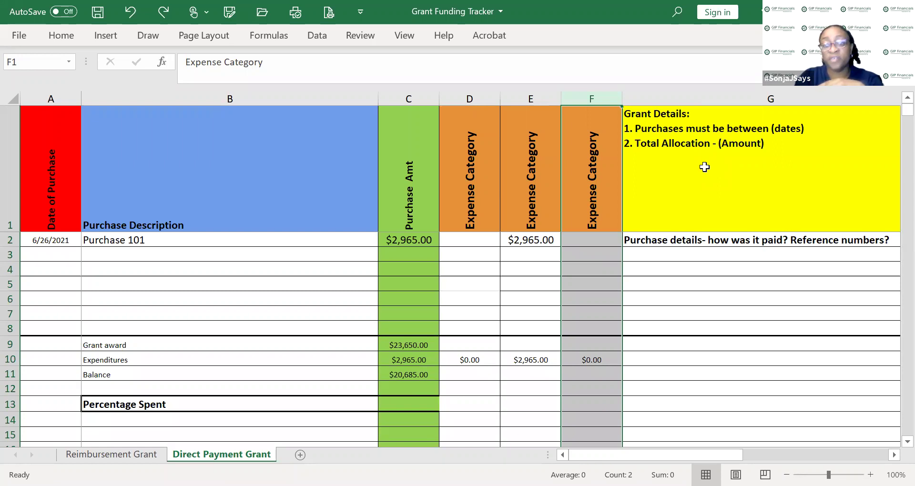
left_click(703, 154)
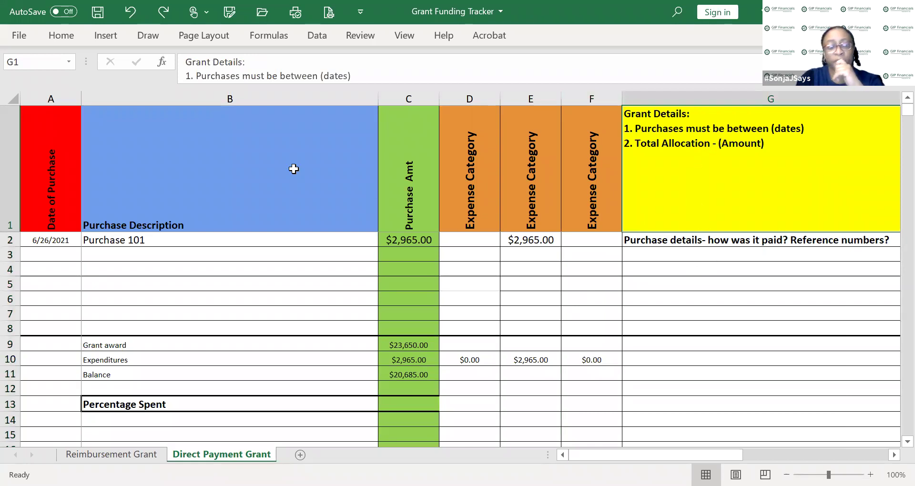
left_click(55, 158)
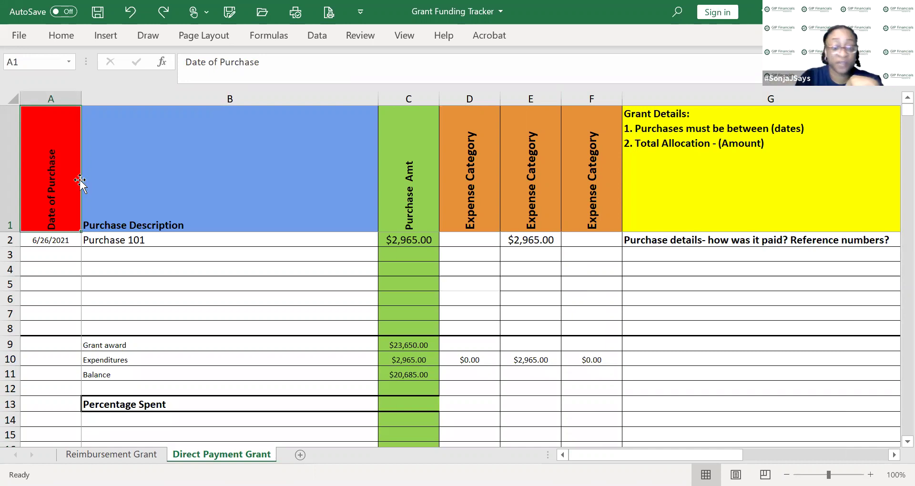
left_click(409, 345)
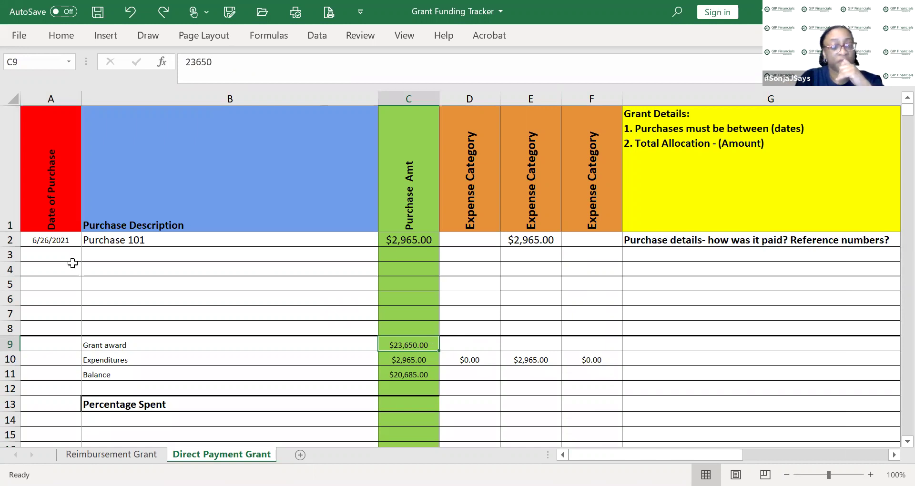
left_click(61, 240)
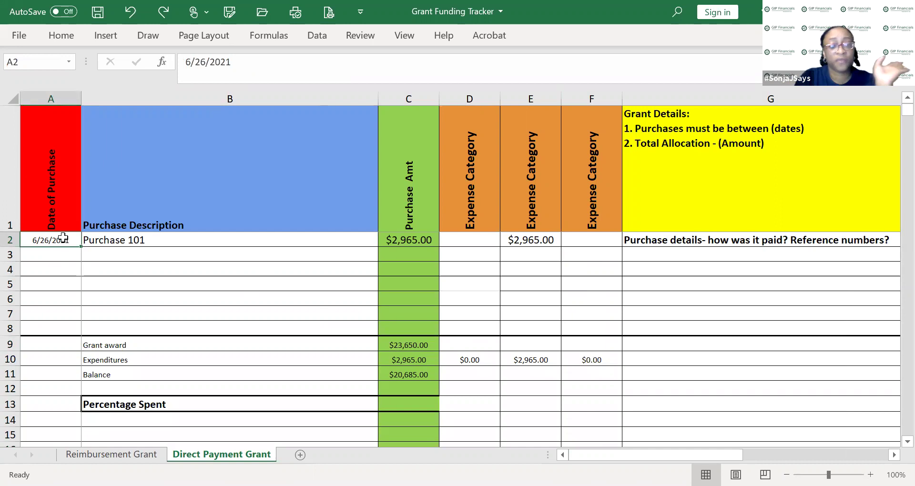
left_click(154, 242)
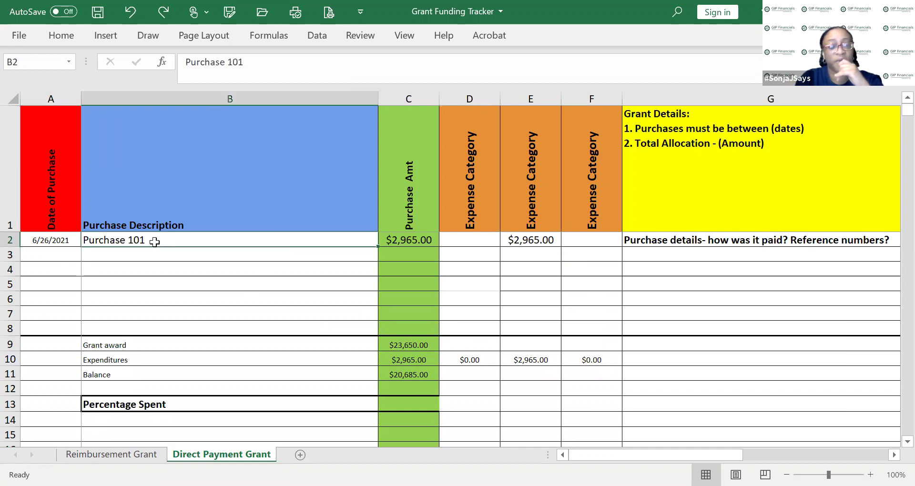
left_click(400, 240)
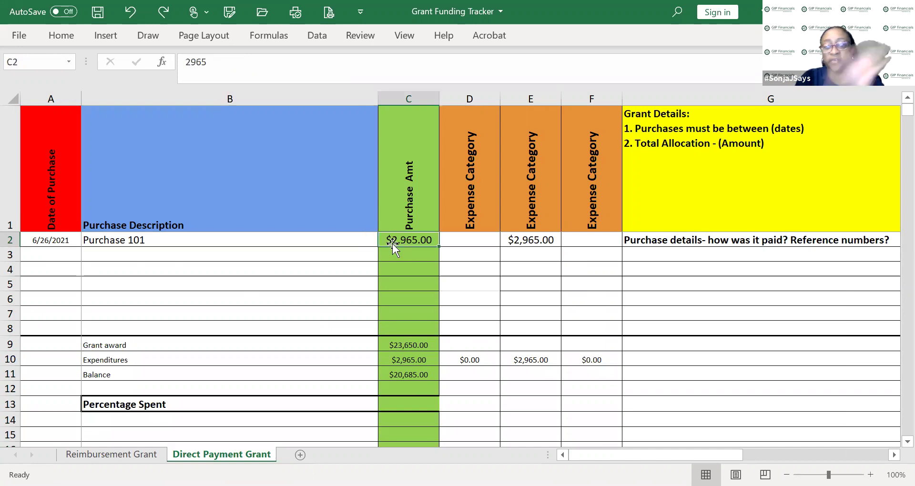
left_click(525, 243)
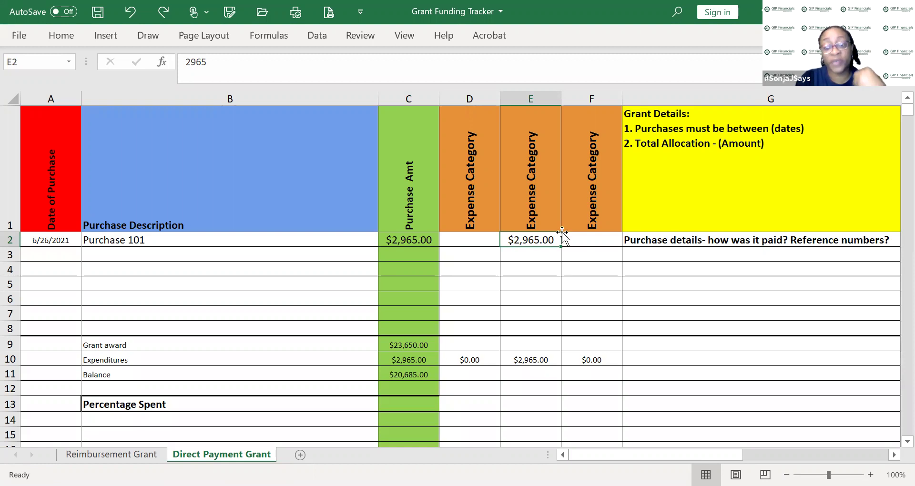
Step: Add a note to the purchase details cell G2 reading "check 5522, cleared 7-2-21." and check it
left_click(667, 240)
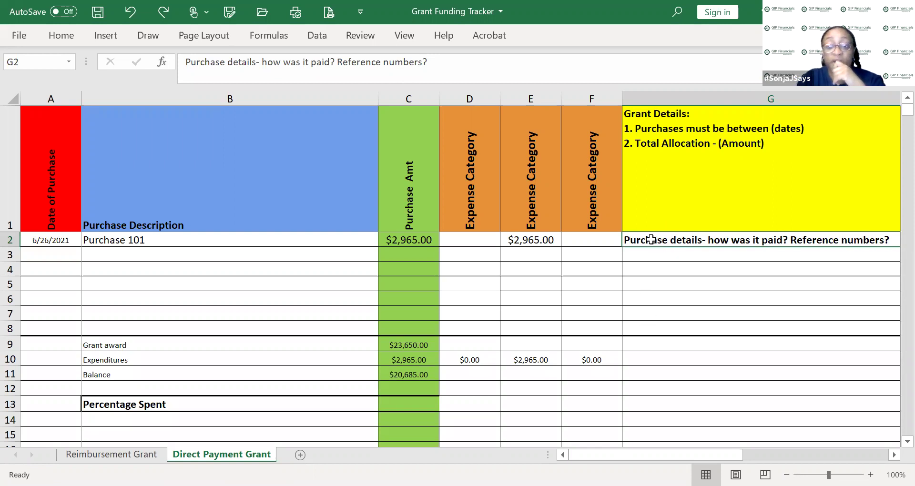
right_click(652, 241)
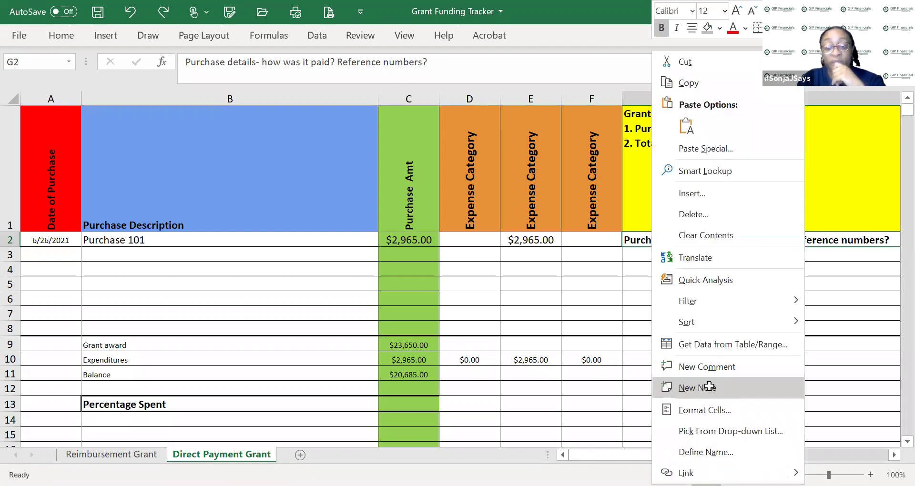
key("Return")
type("check 5")
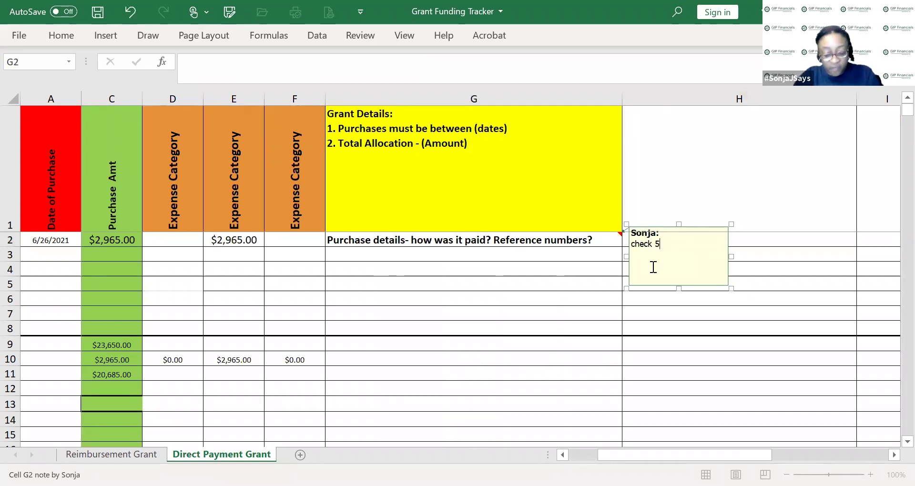
type("522,")
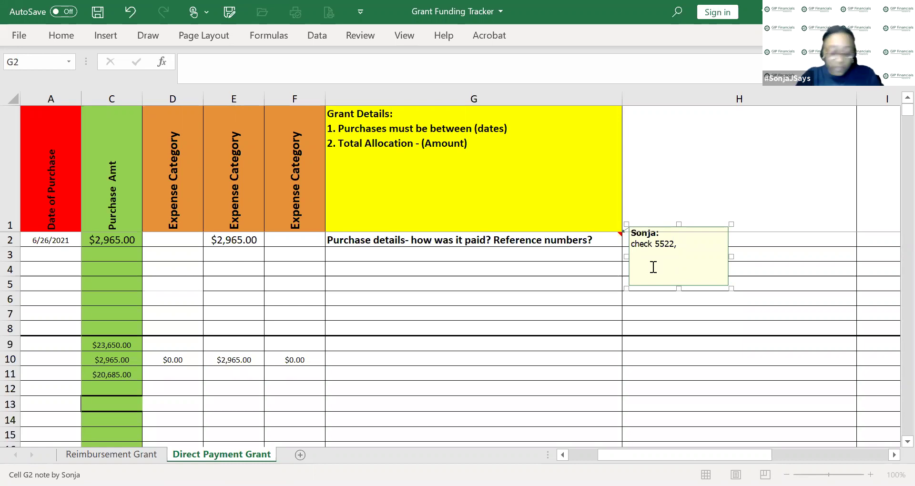
type("7-2-21")
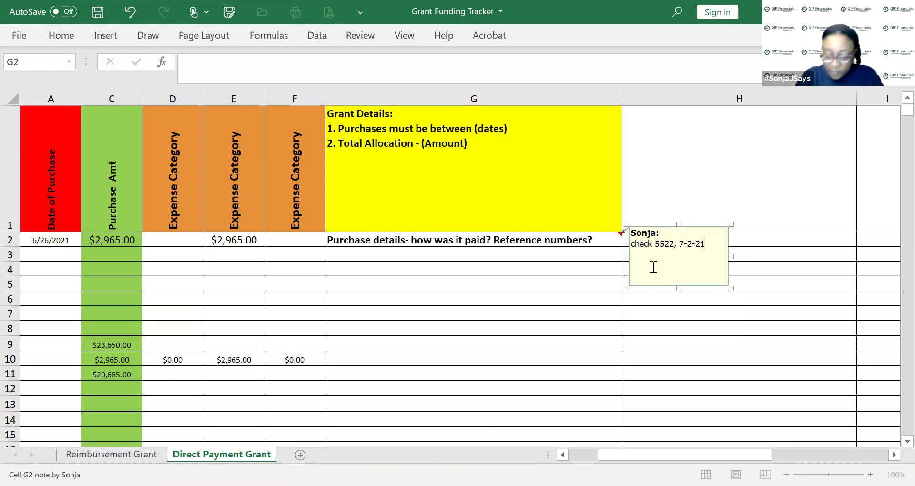
left_click(679, 245)
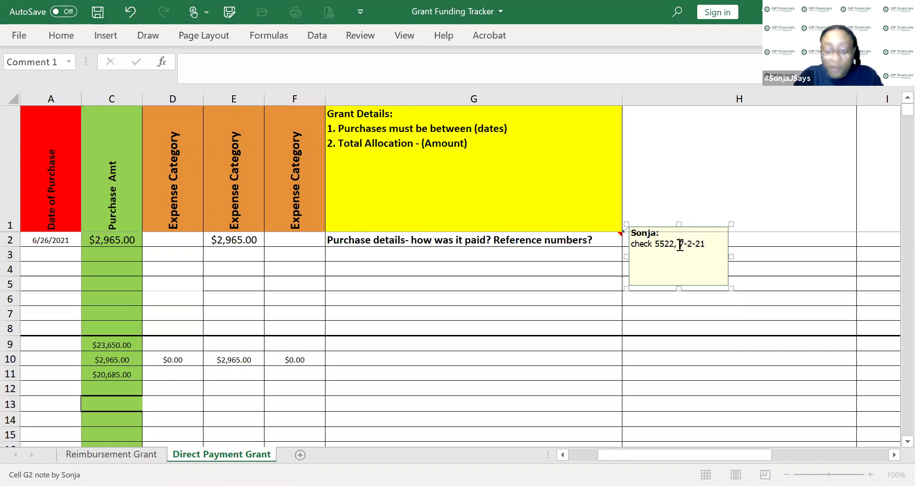
type("cleared")
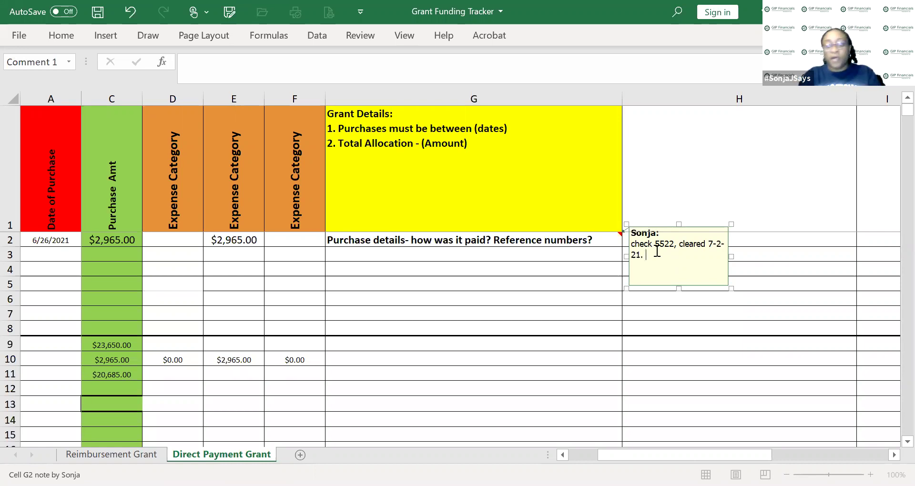
left_click(546, 269)
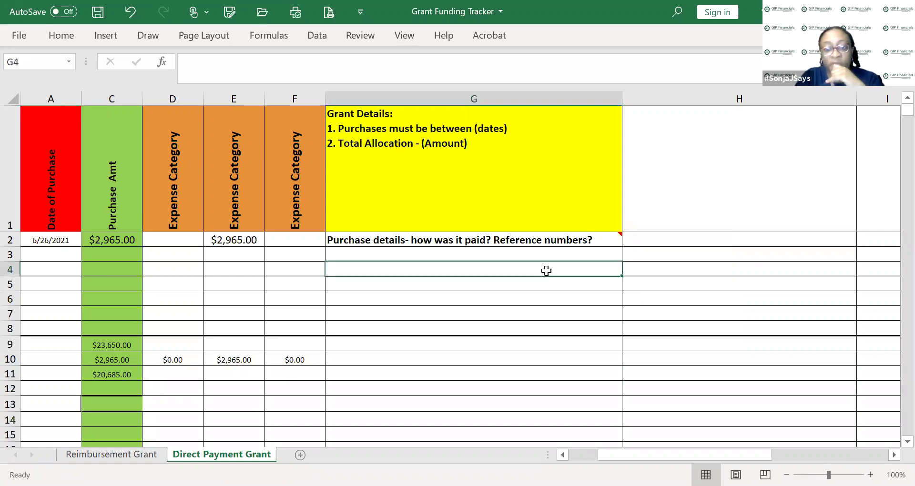
mouse_move(551, 237)
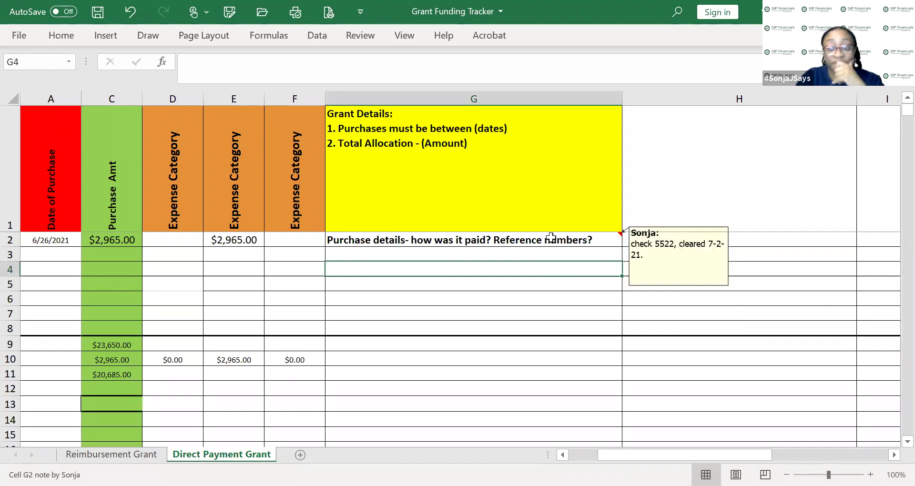
Step: Apply All Borders to cells D2:D7 in the first Expense Category column
left_click_drag(675, 456, 646, 455)
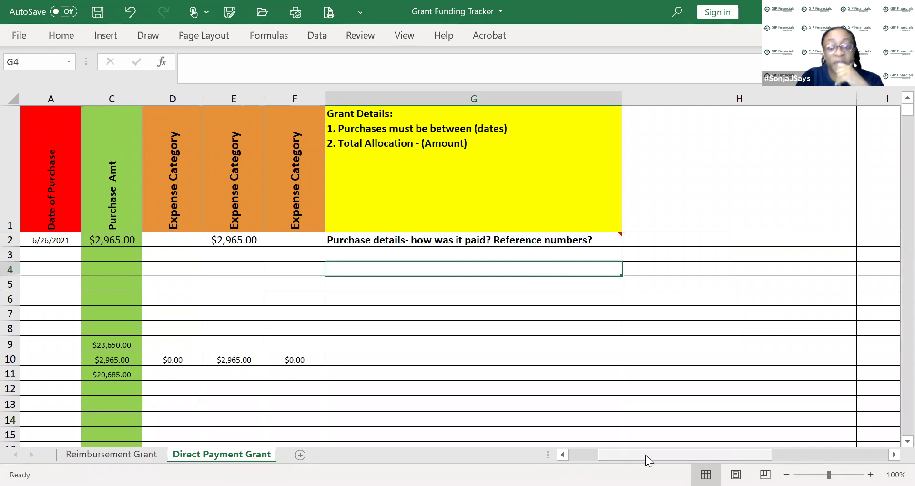
left_click_drag(462, 240, 467, 307)
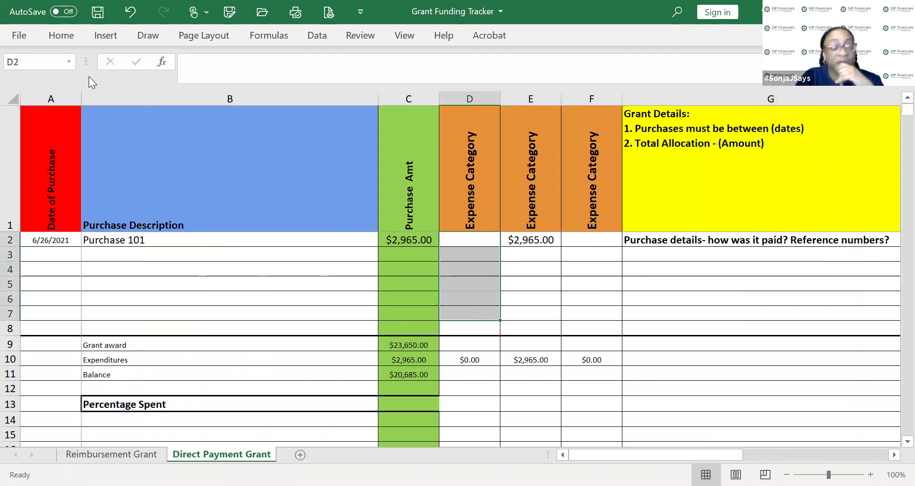
left_click(18, 34)
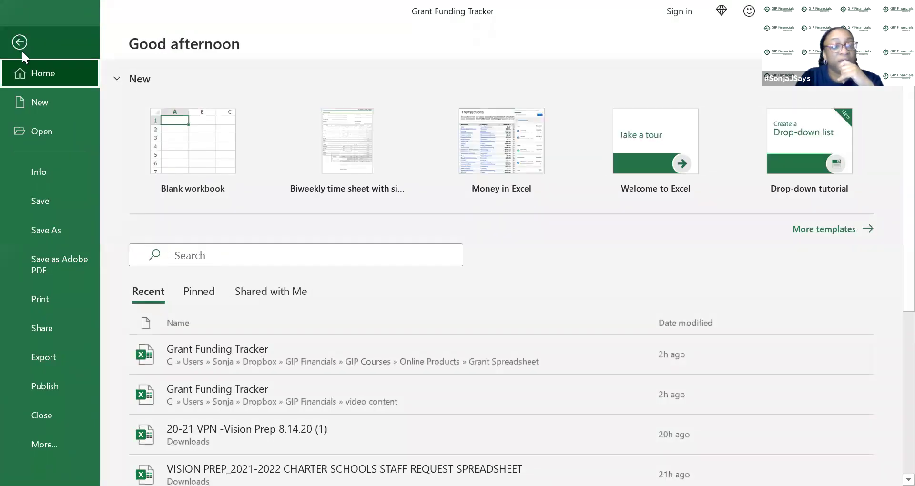
left_click(21, 52)
left_click(64, 40)
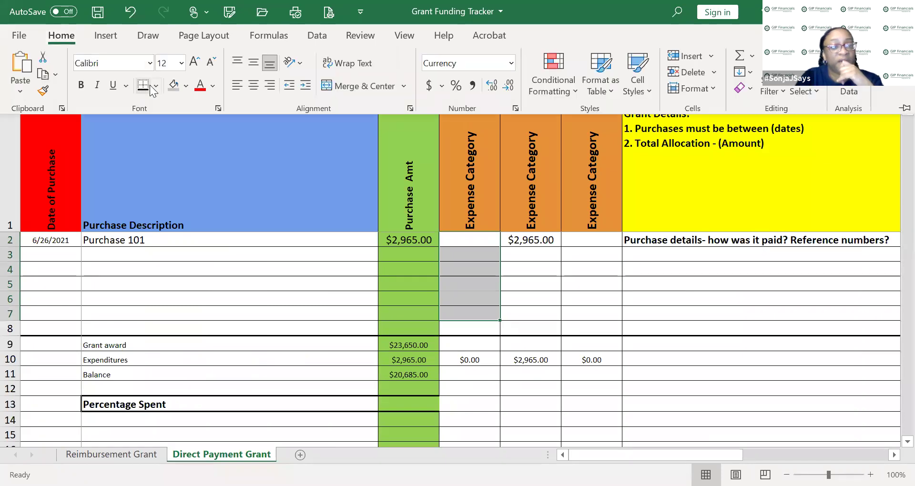
left_click(155, 86)
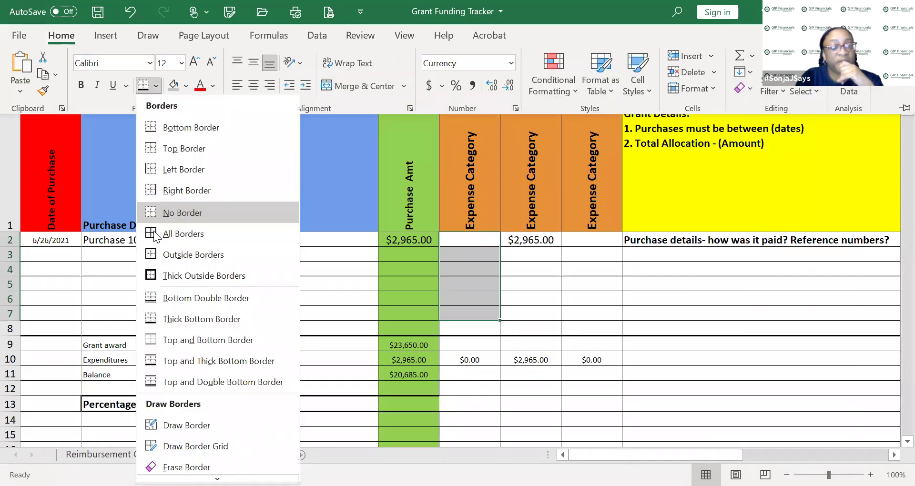
left_click(153, 232)
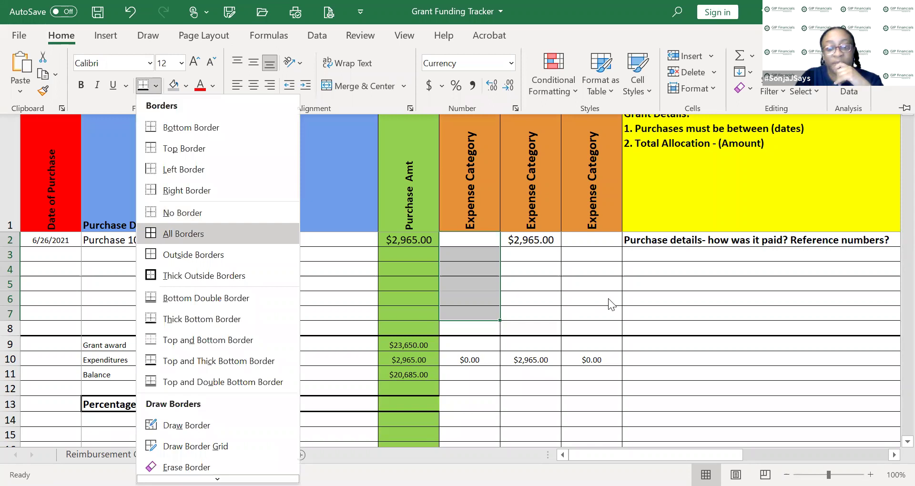
left_click(608, 299)
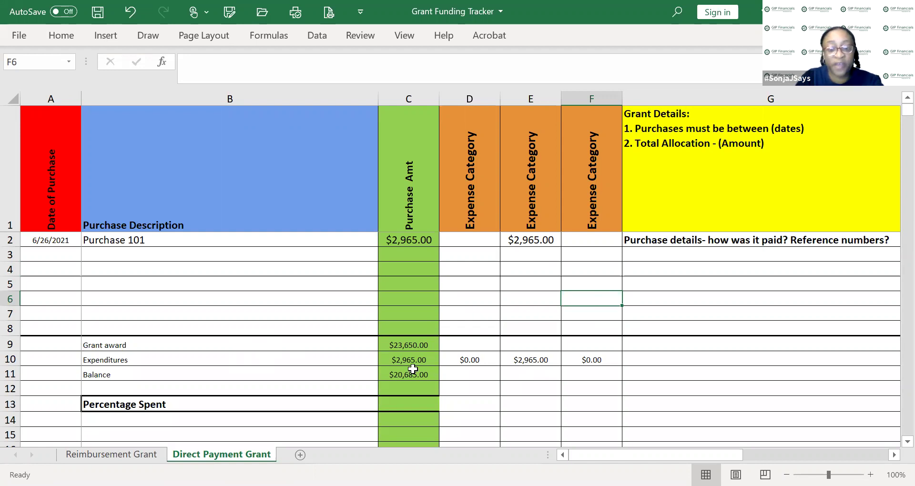
Step: Examine the blank category award cells D9:F9 and the Expenditures formula in E10
left_click_drag(466, 346, 578, 343)
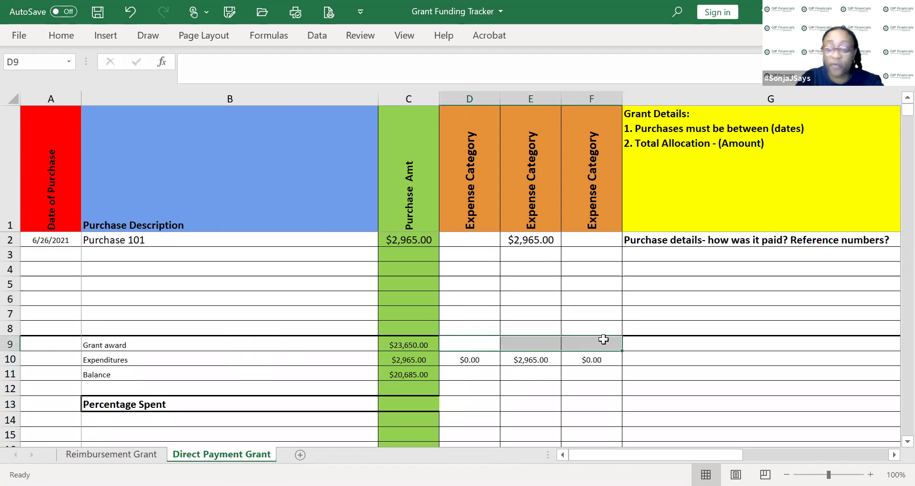
left_click(528, 361)
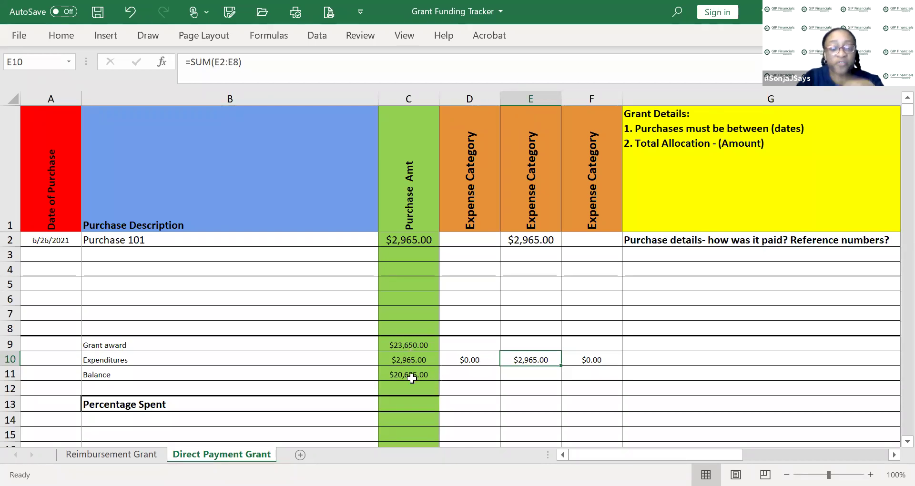
Step: Calculate Percentage Spent in C13 by dividing Expenditures by Grant award with =C10/C9, and check the cell's formula and number format
left_click(410, 405)
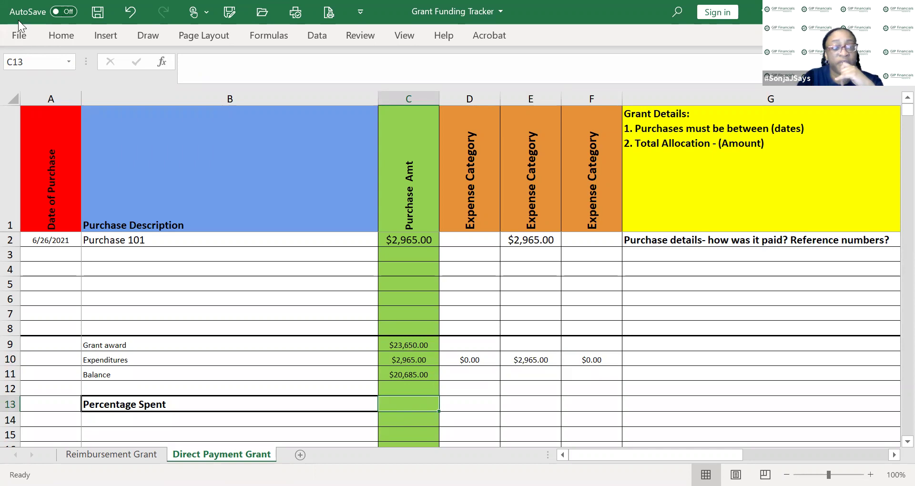
left_click(56, 36)
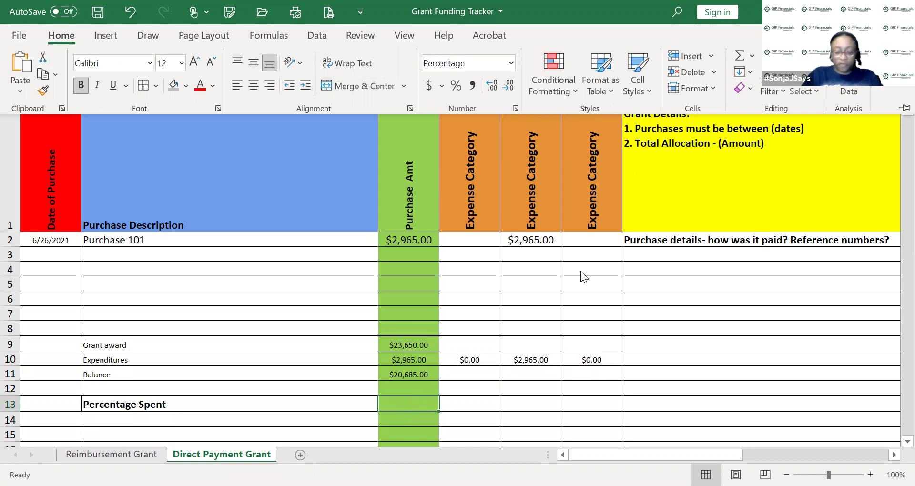
type("=")
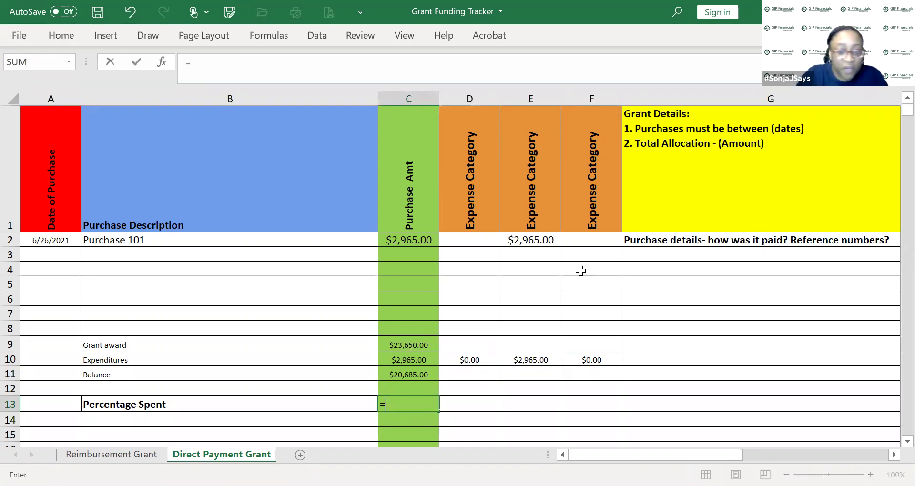
left_click(416, 360)
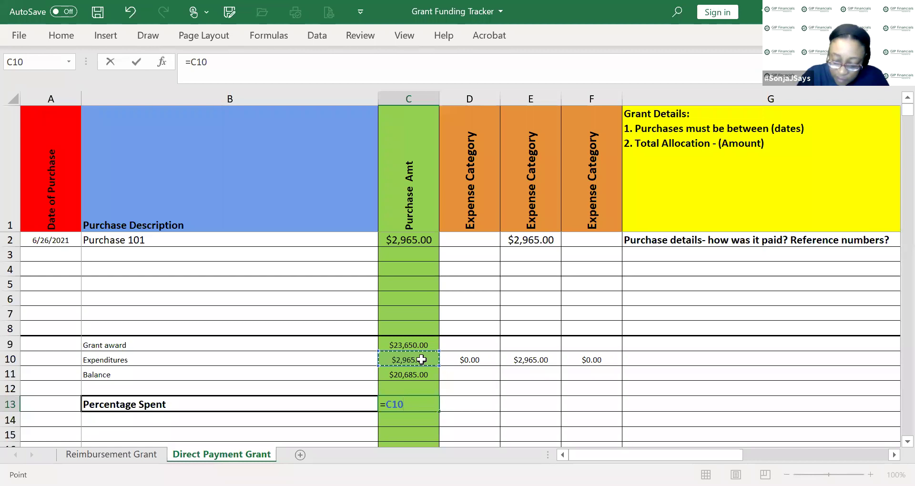
type("/")
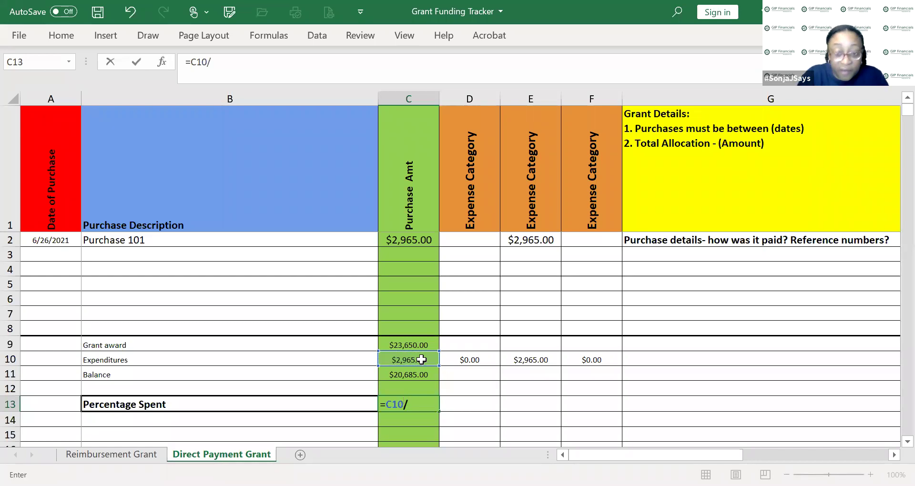
left_click(419, 343)
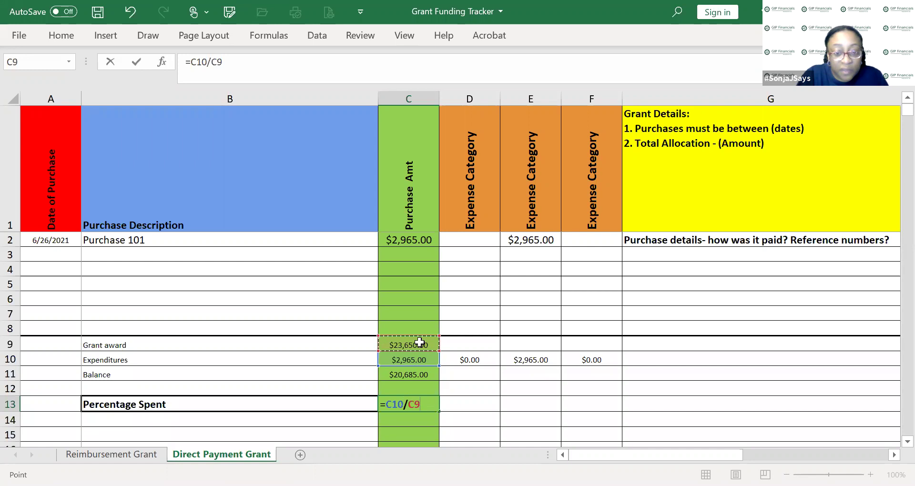
key("Return")
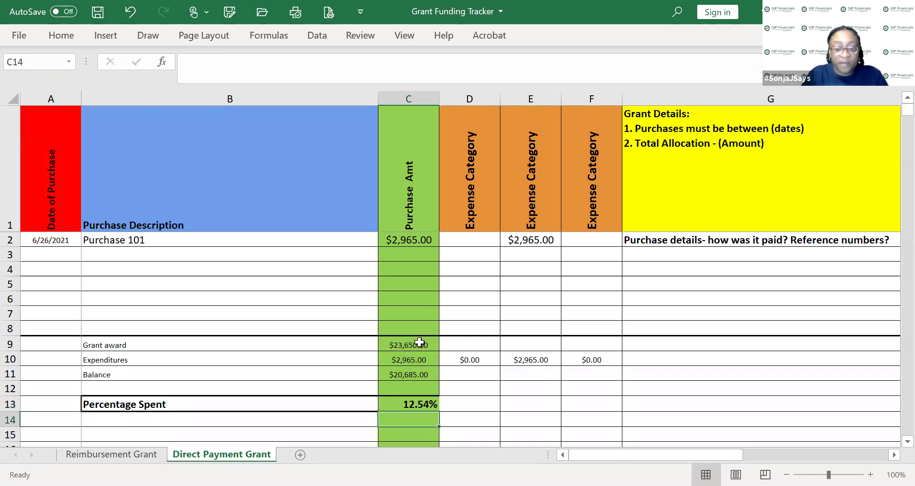
left_click(430, 402)
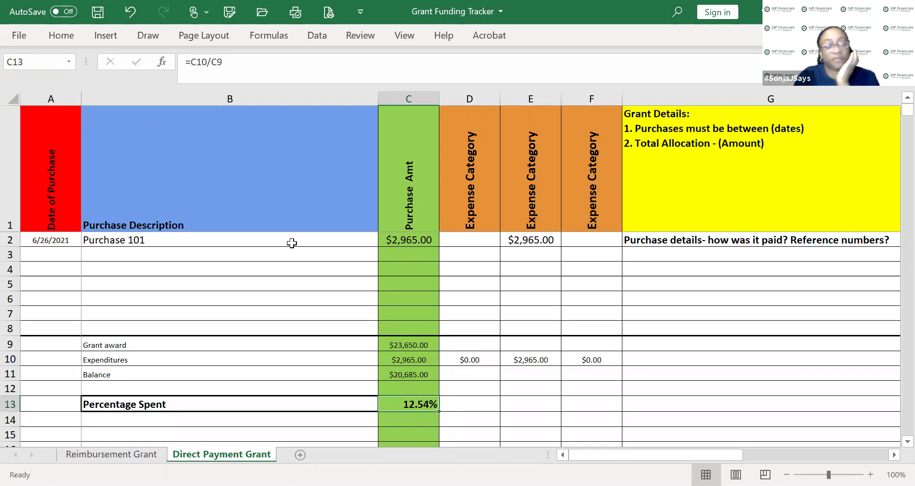
left_click(51, 38)
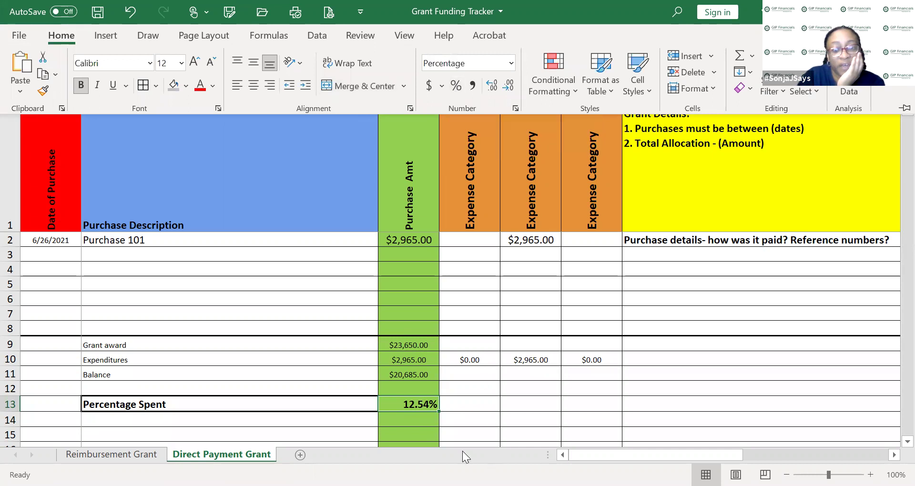
left_click(456, 403)
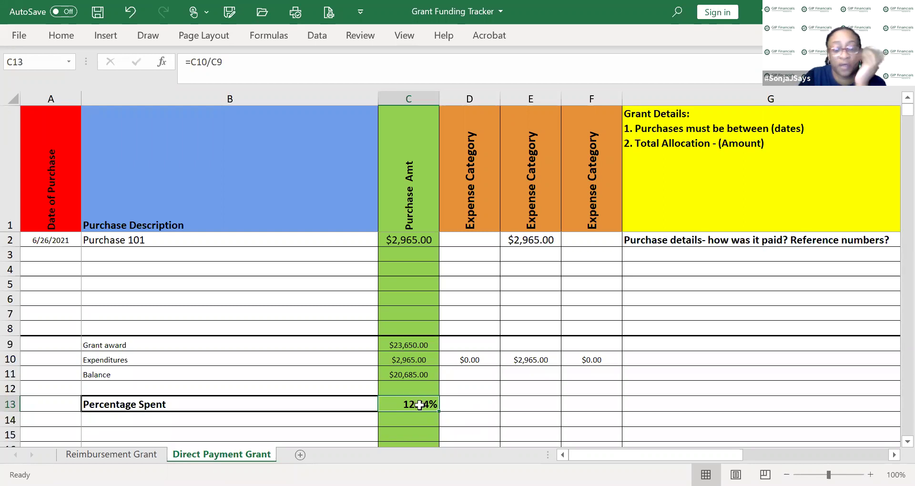
left_click(547, 417)
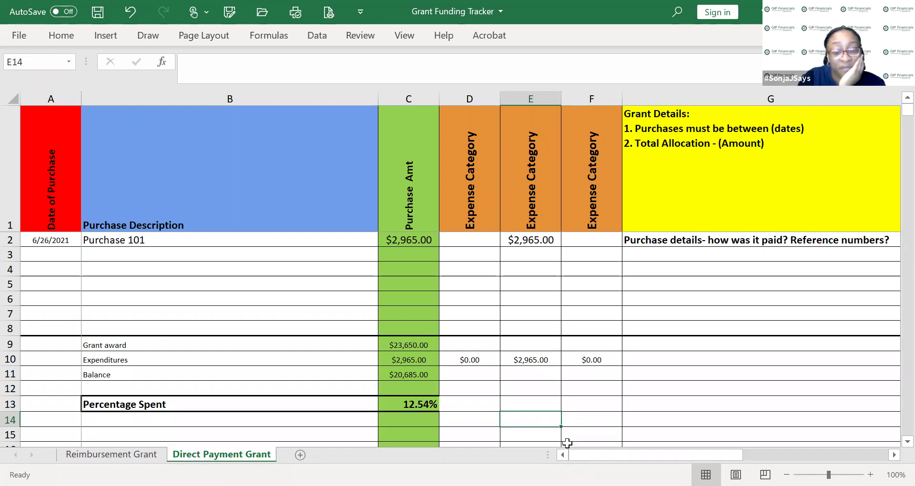
Step: Compare the column layouts of the Reimbursement Grant and Direct Payment Grant sheets, ending on the Reimbursement Grant sheet
left_click(115, 456)
left_click_drag(725, 460, 532, 458)
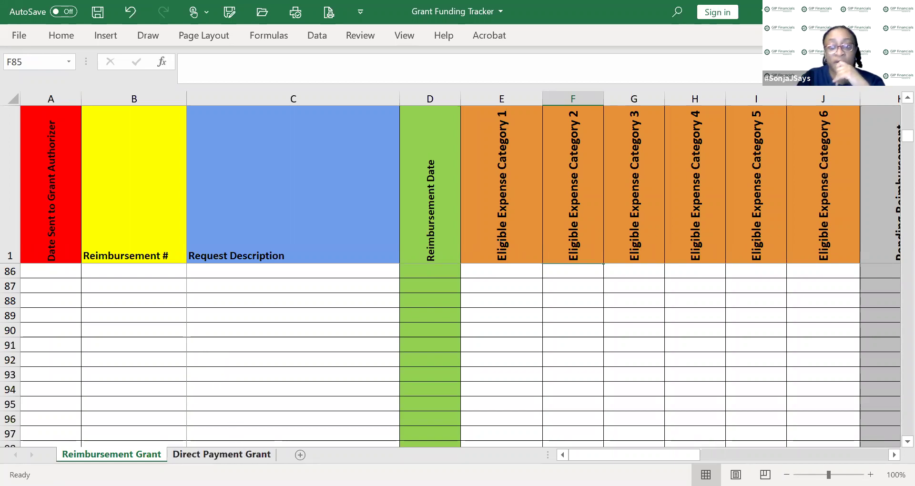
left_click(236, 453)
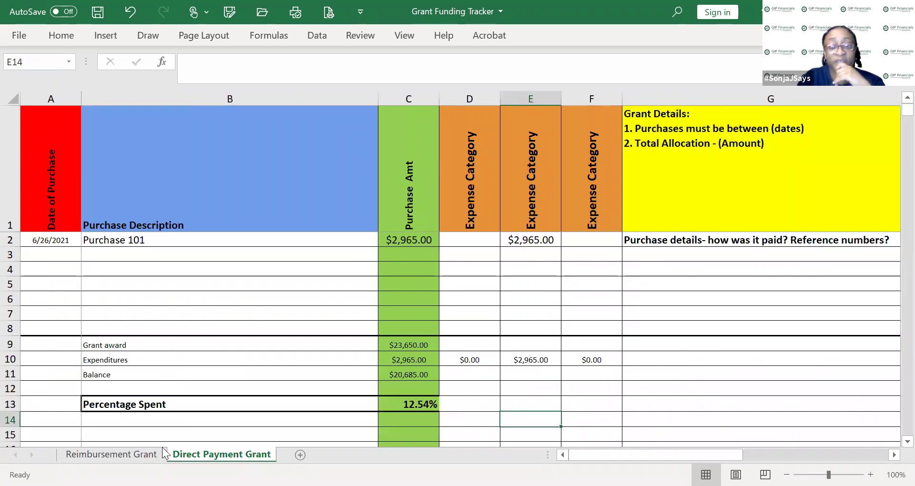
left_click(138, 453)
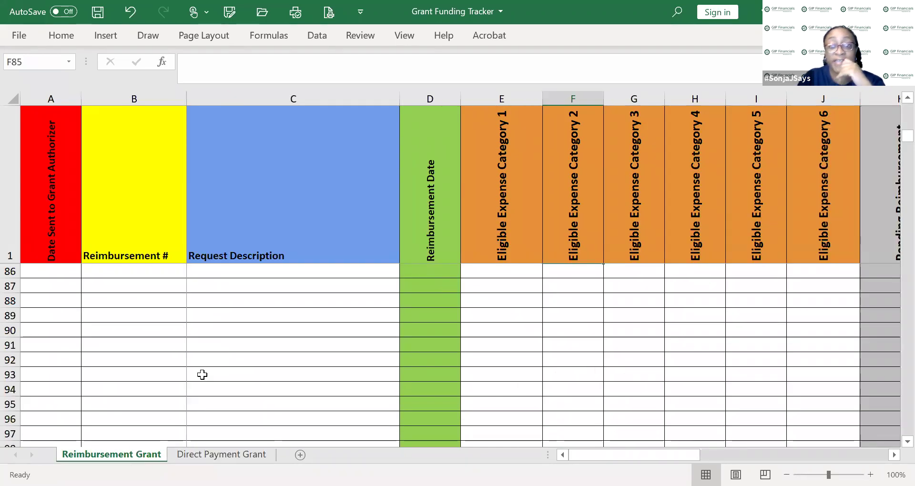